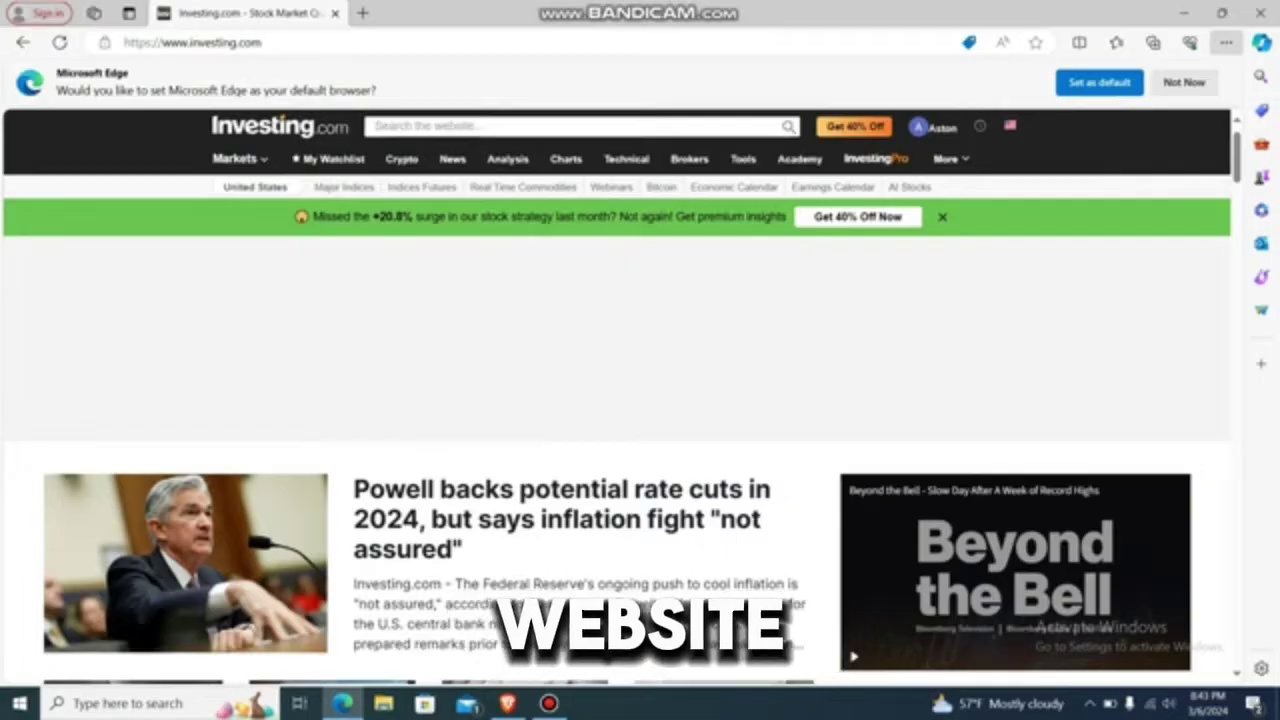
Open the Technical Analysis page of the Dow Jones Industrial Average and look over its summary gauges.
scroll(616, 450, down, 2)
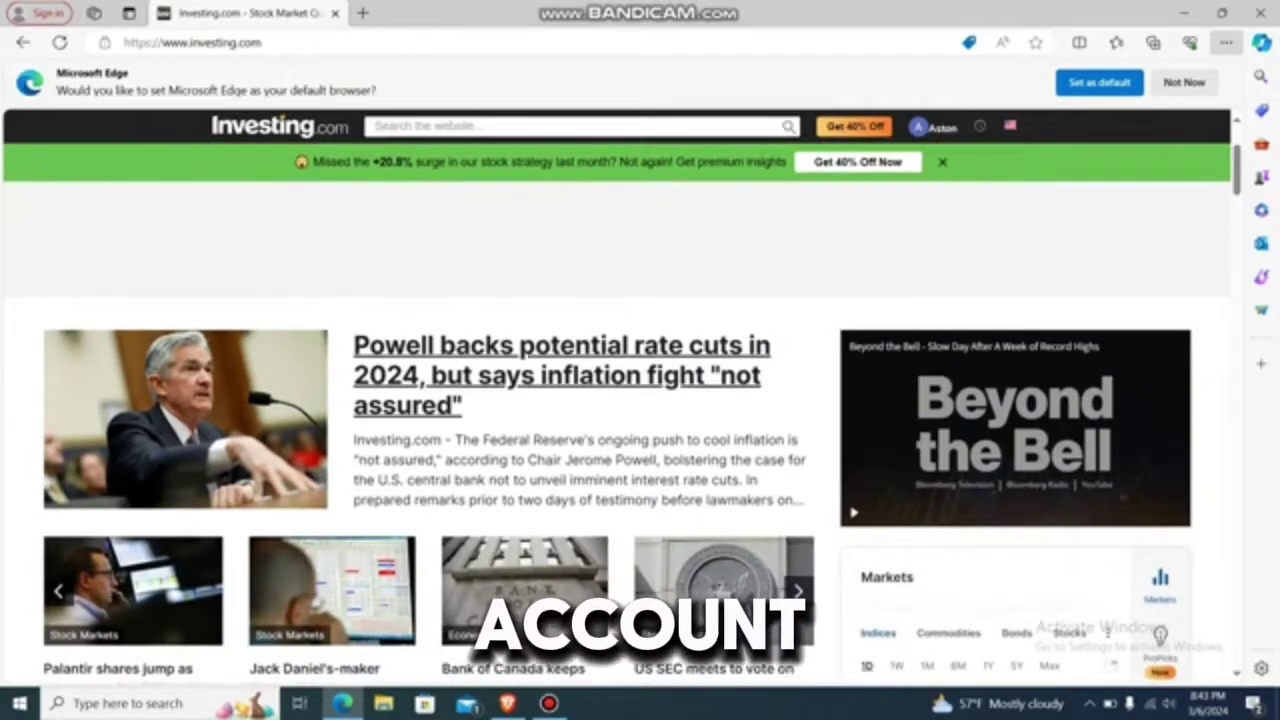
scroll(634, 433, down, 5)
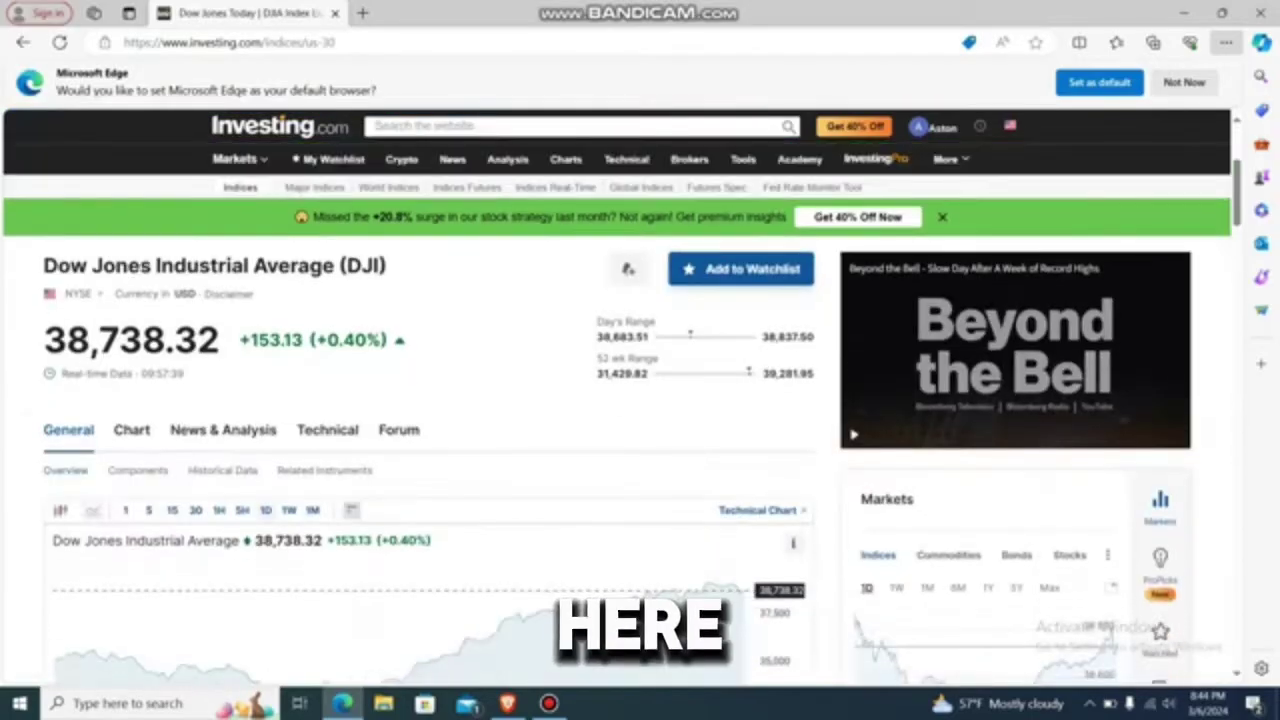
mouse_move(327, 430)
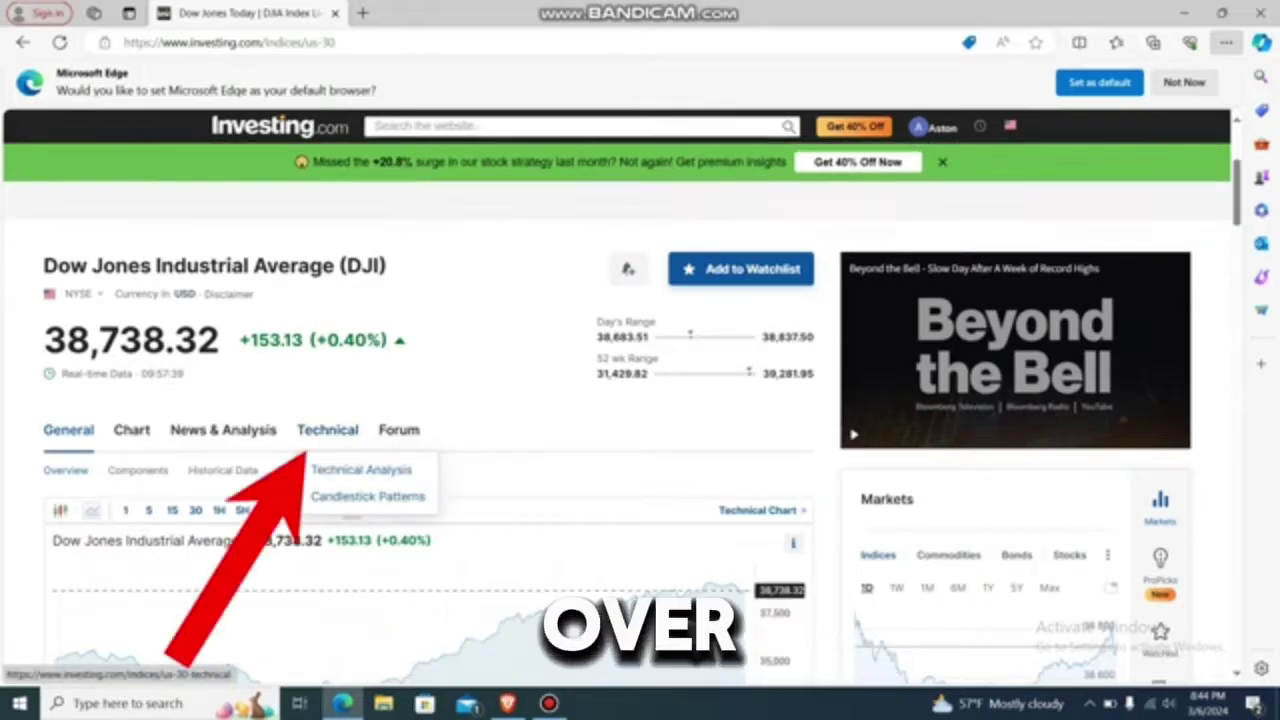
click(360, 470)
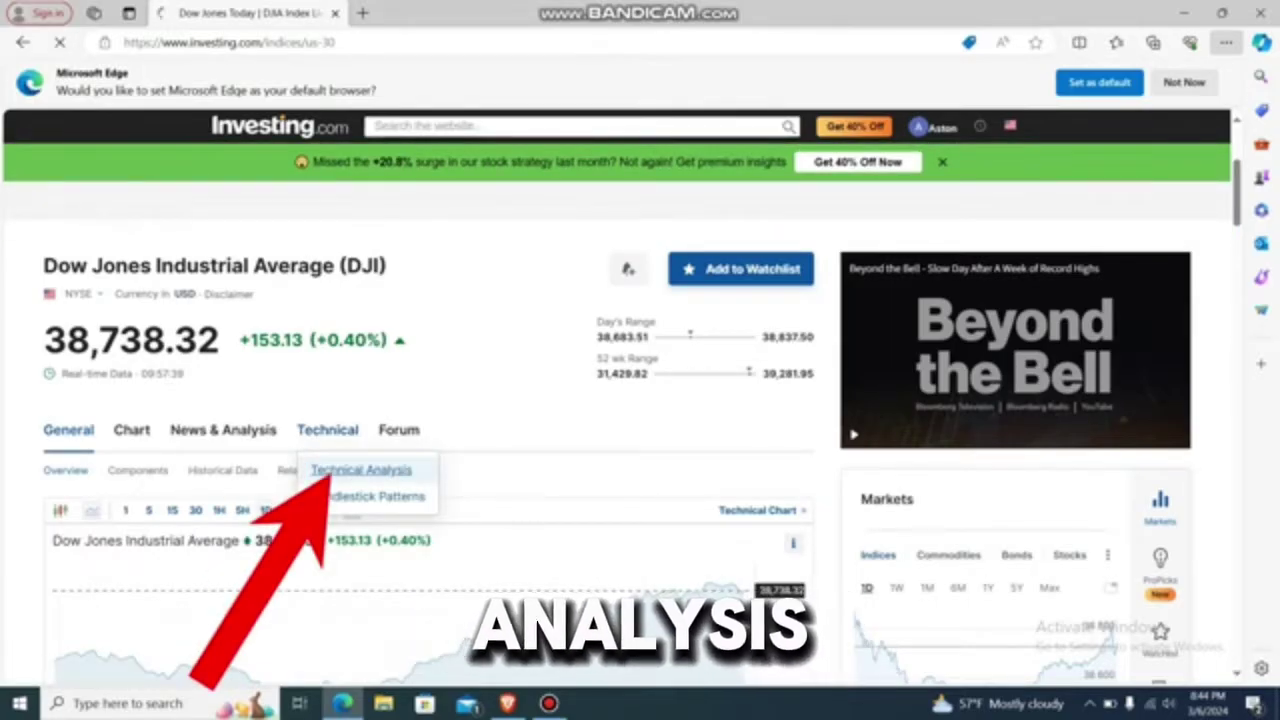
scroll(620, 450, down, 6)
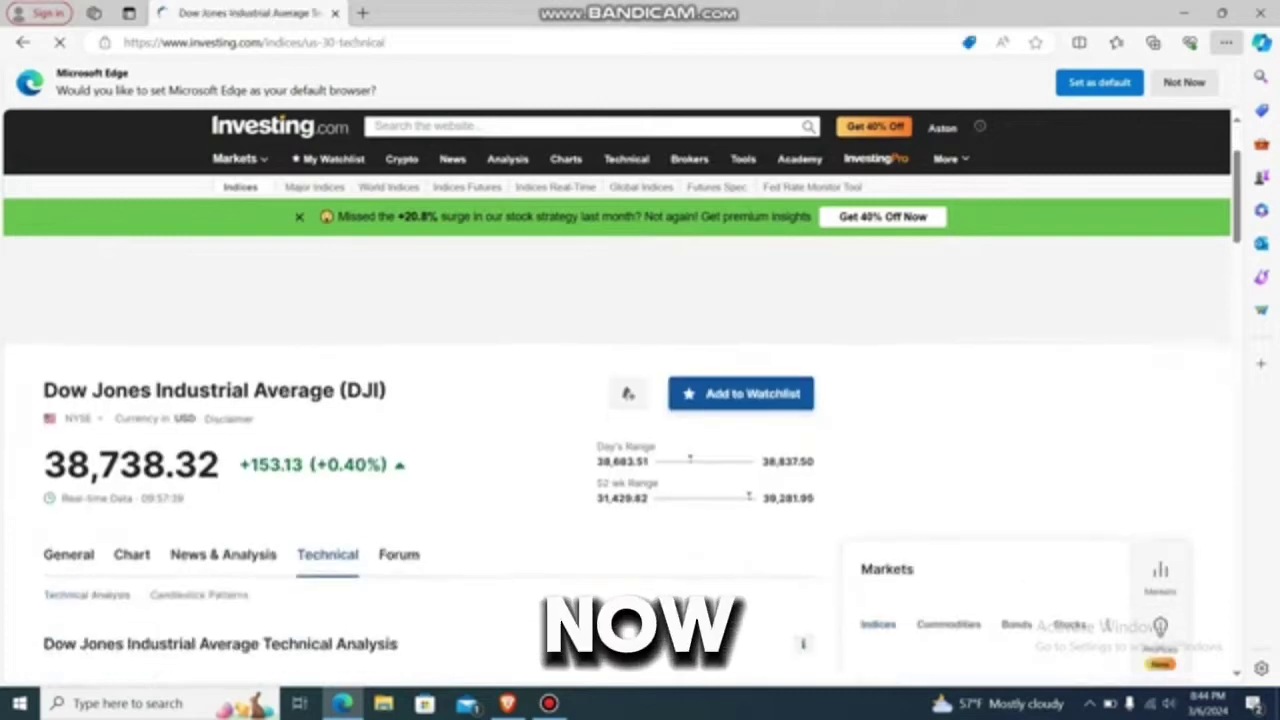
scroll(620, 450, down, 1)
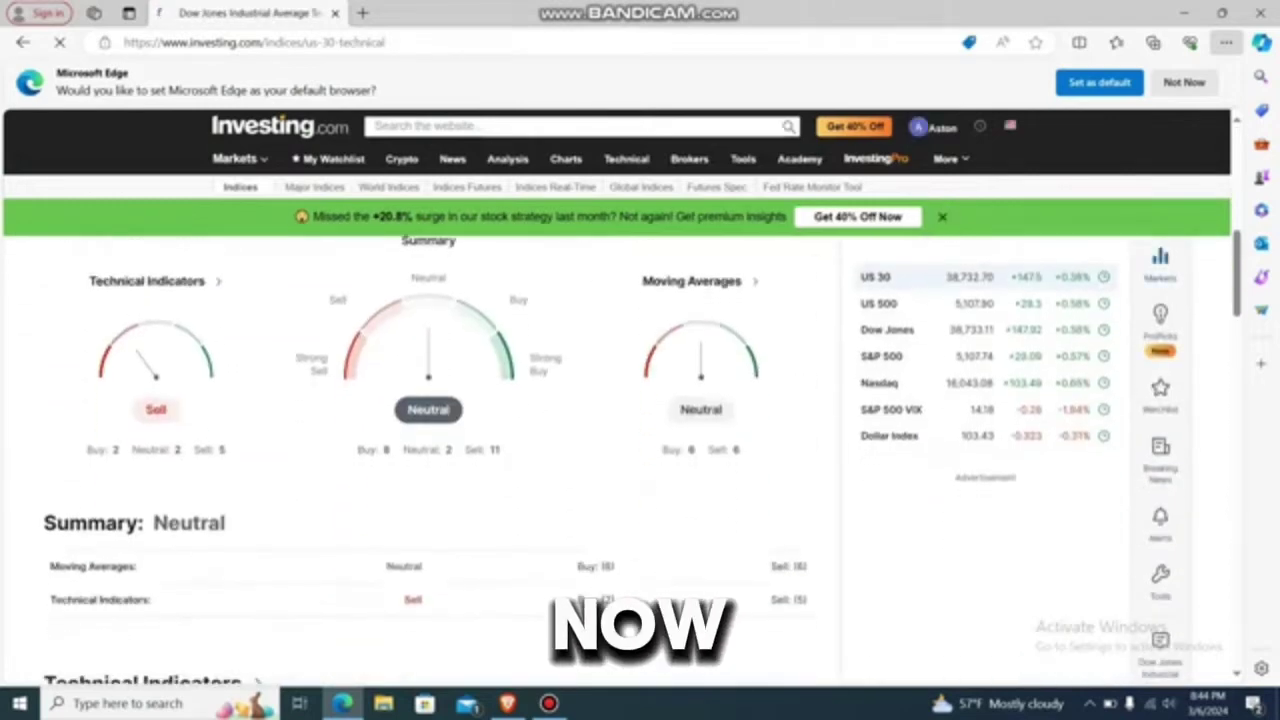
scroll(620, 450, up, 2)
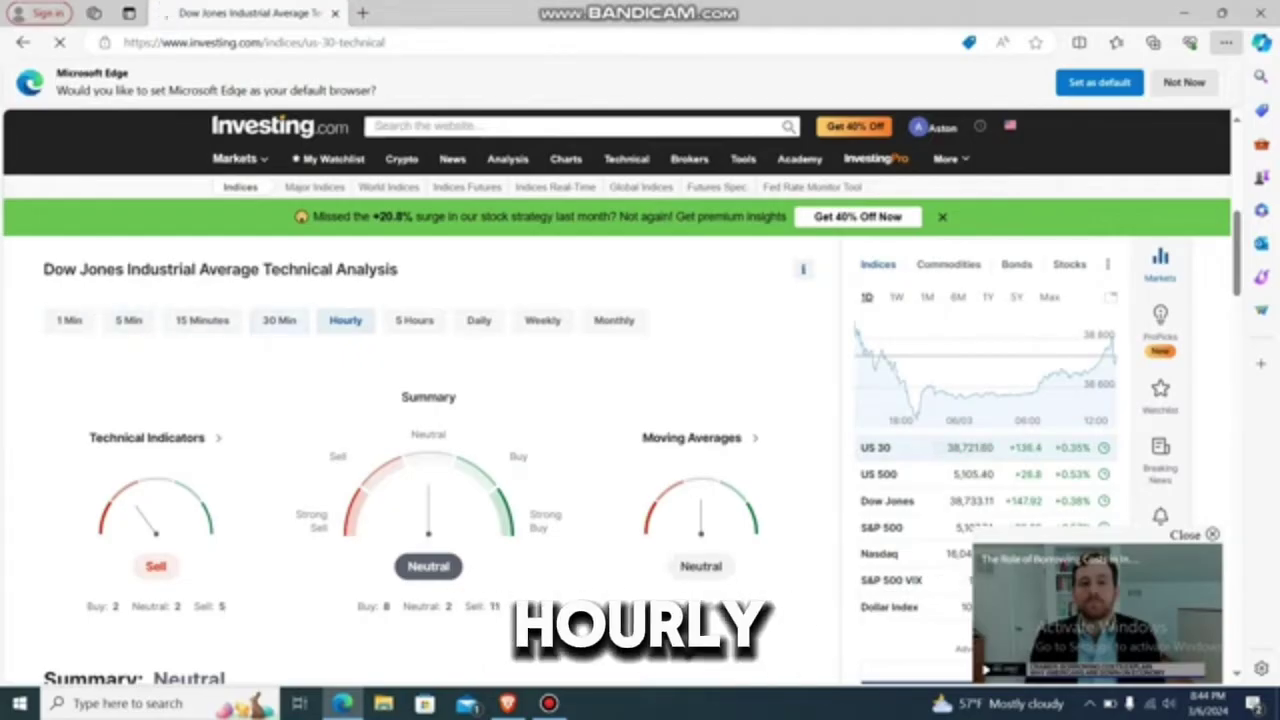
scroll(279, 320, down, 2)
scroll(279, 320, up, 1)
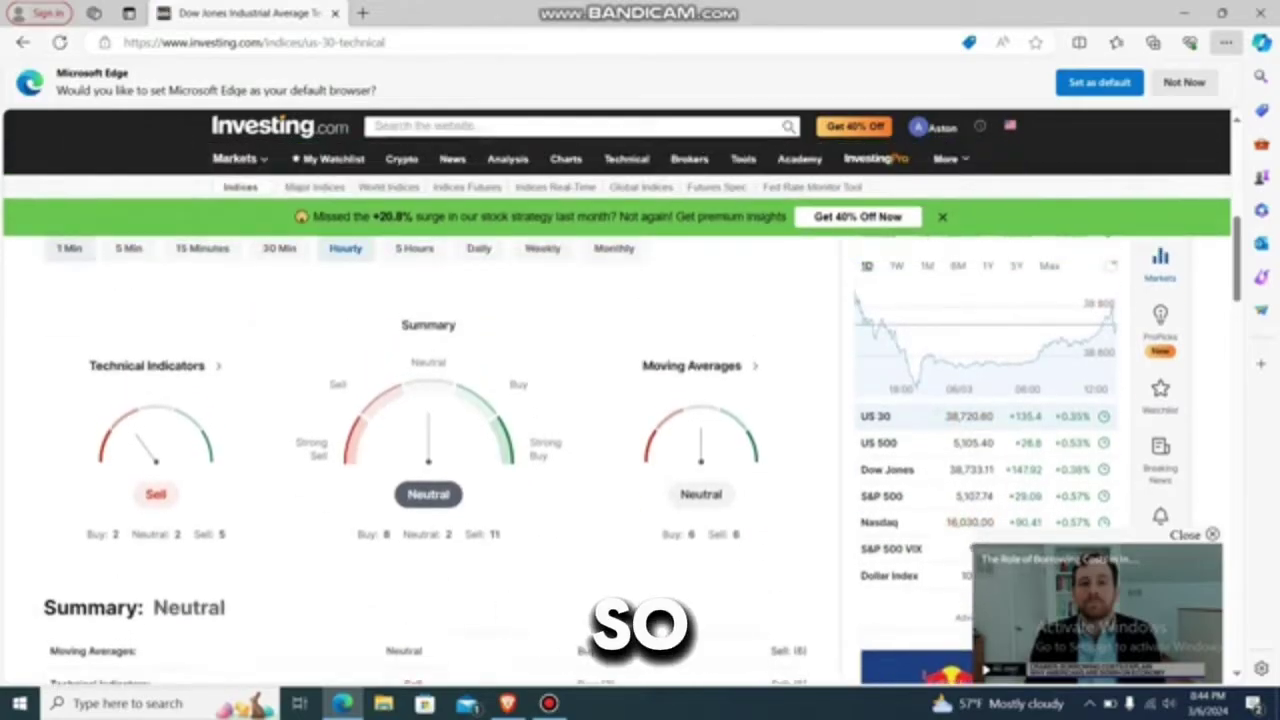
Switch the Dow Jones technical analysis to the 5 Min timeframe and review its summary and technical indicators table.
click(129, 249)
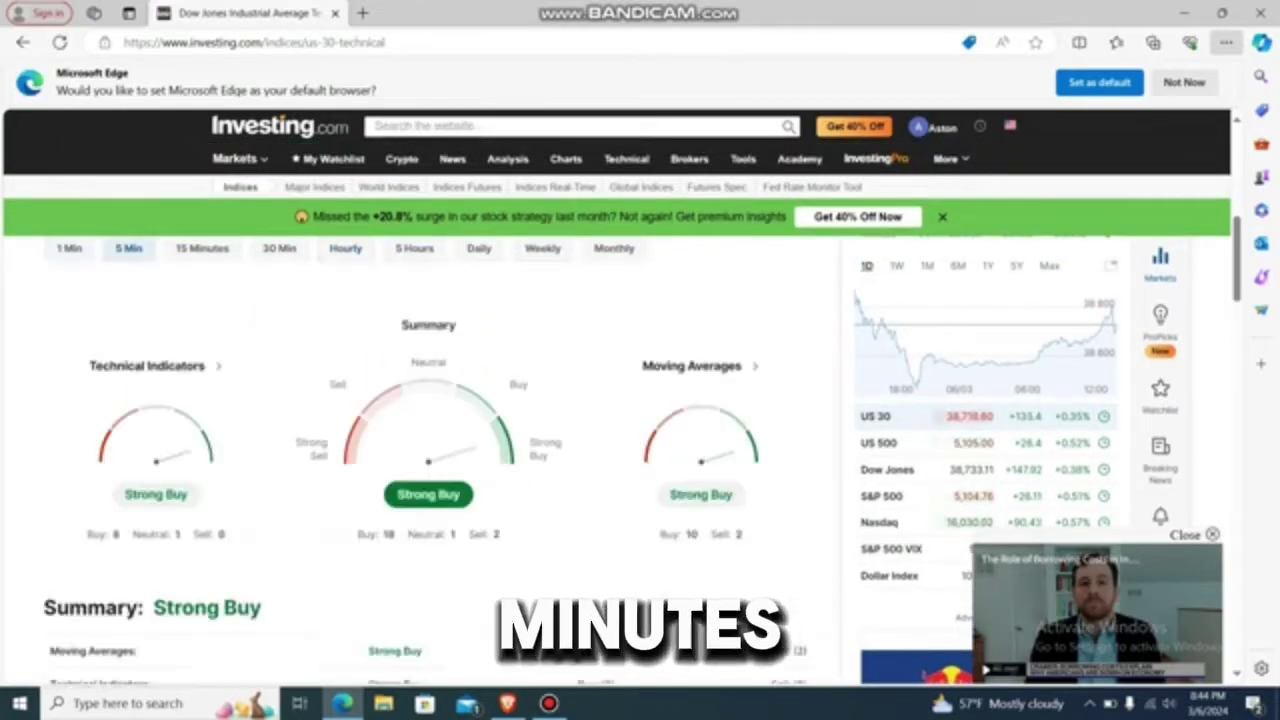
scroll(428, 420, down, 1)
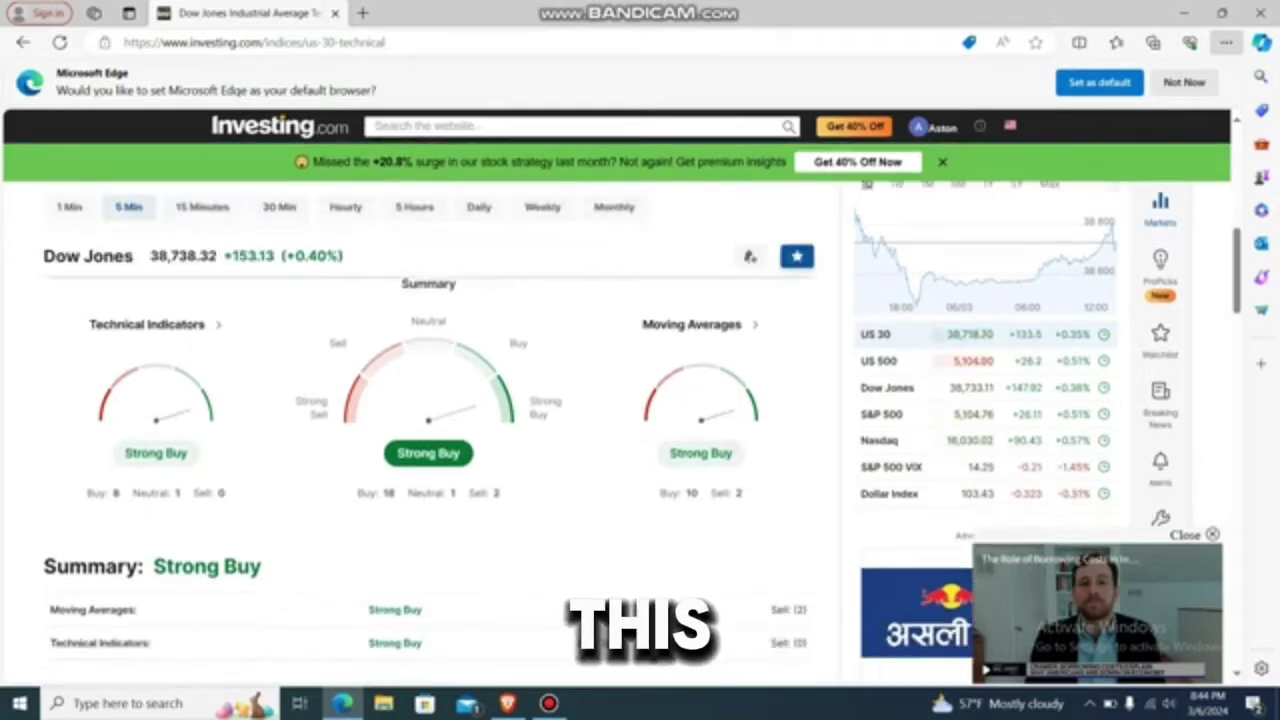
scroll(430, 450, down, 2)
scroll(430, 450, down, 2)
scroll(430, 450, down, 1)
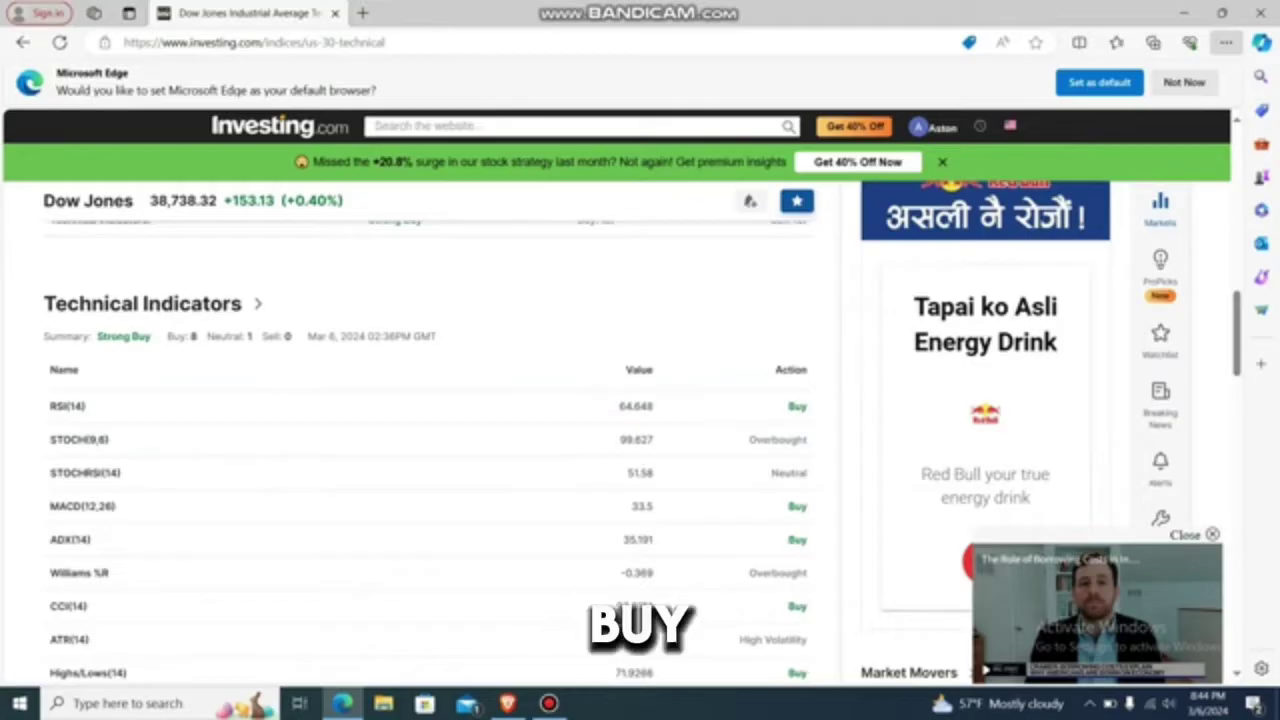
scroll(430, 440, up, 1)
scroll(430, 450, up, 5)
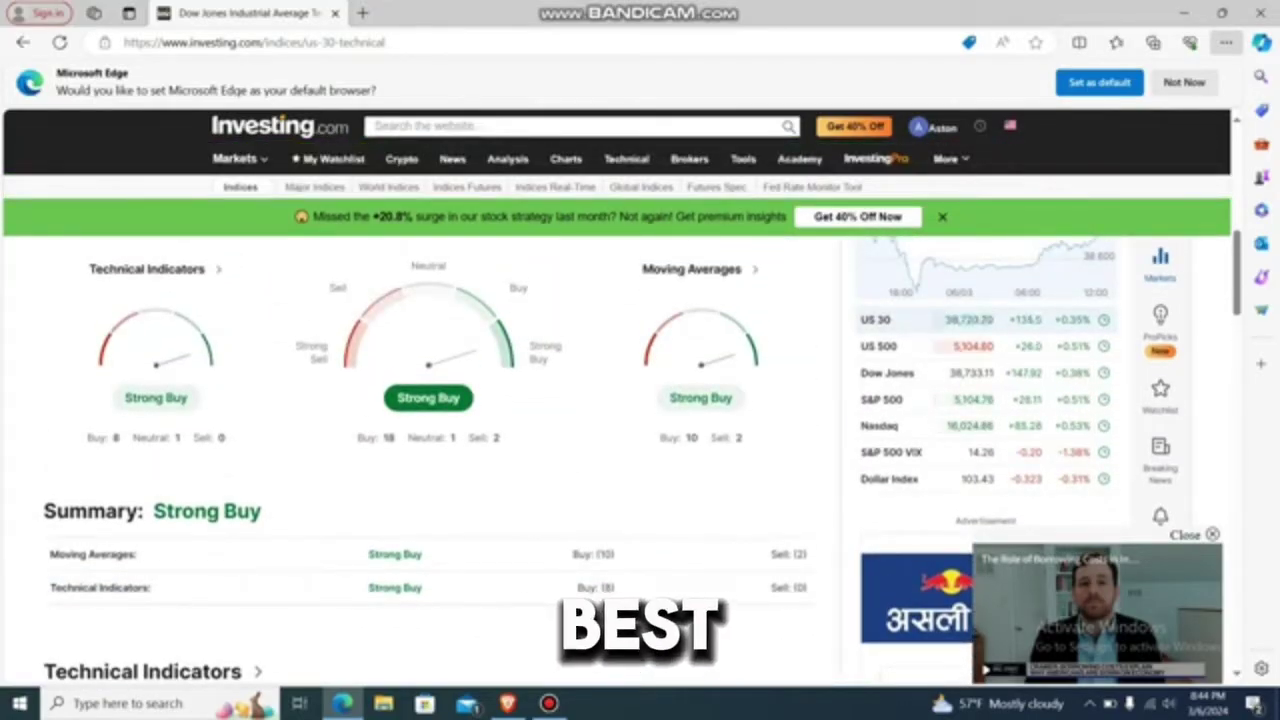
scroll(430, 450, up, 3)
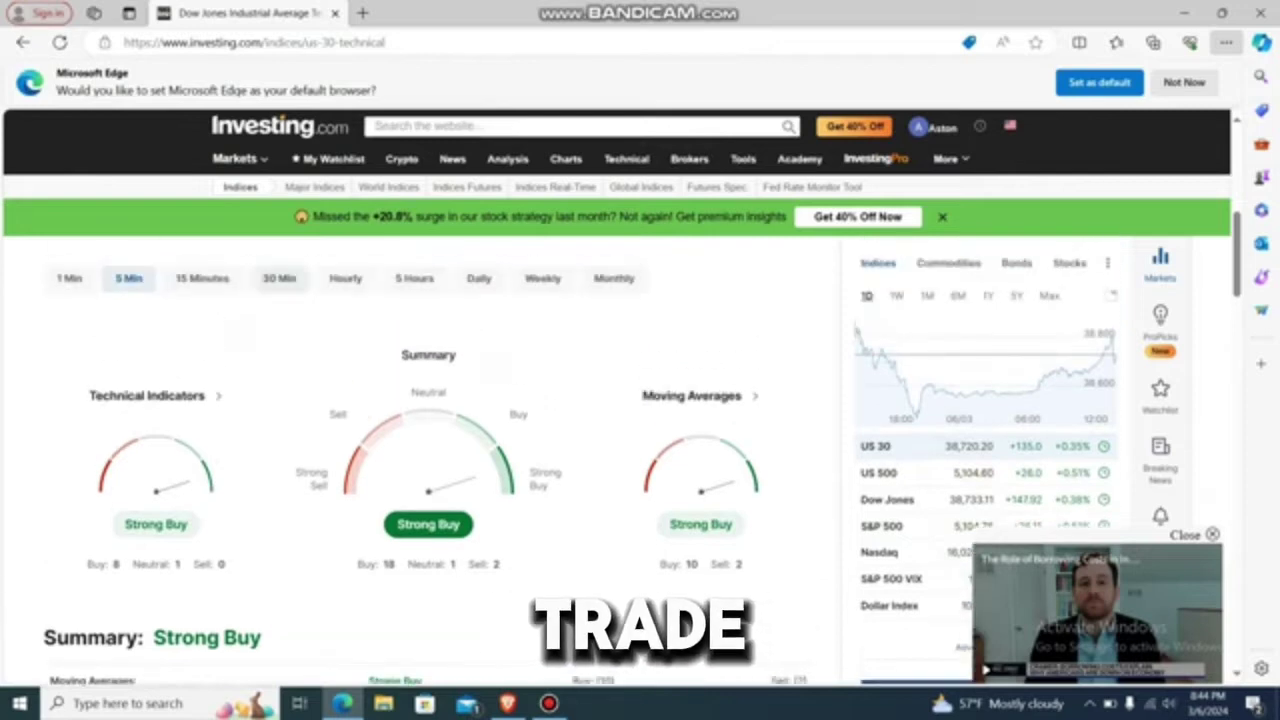
Switch the Dow Jones technical analysis to the 30 Min timeframe and review its summary.
click(279, 278)
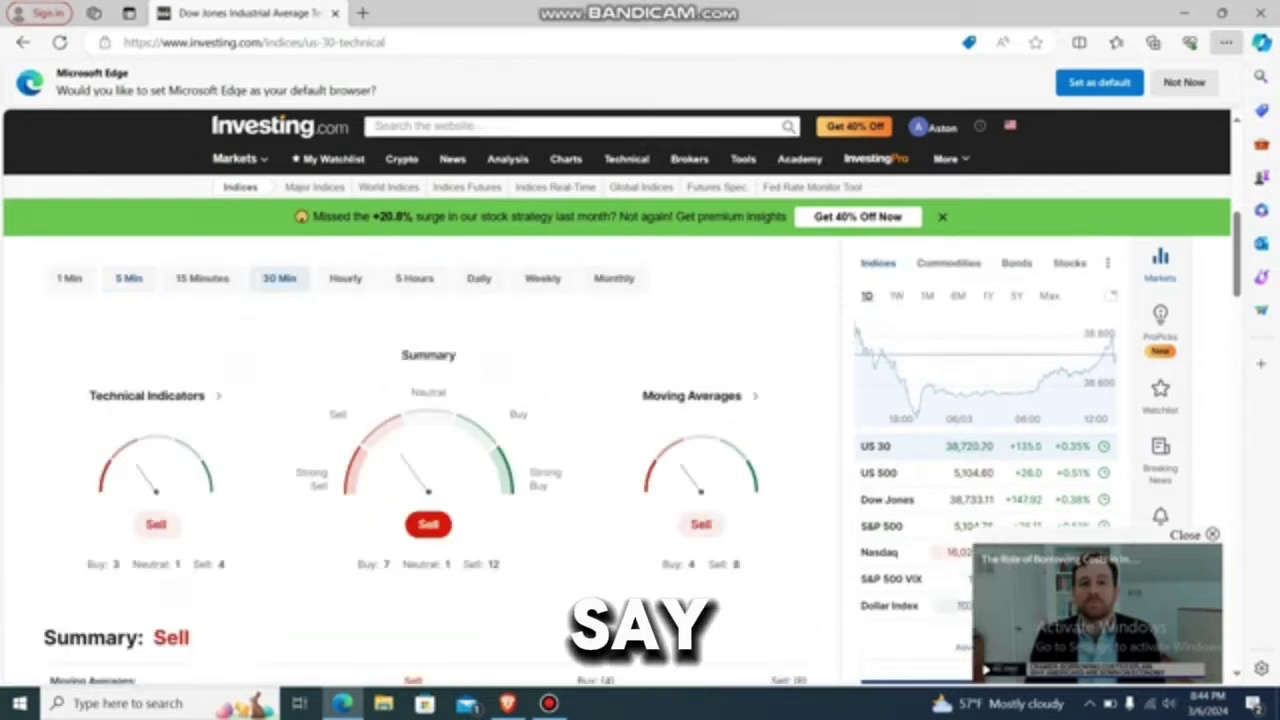
scroll(430, 450, down, 1)
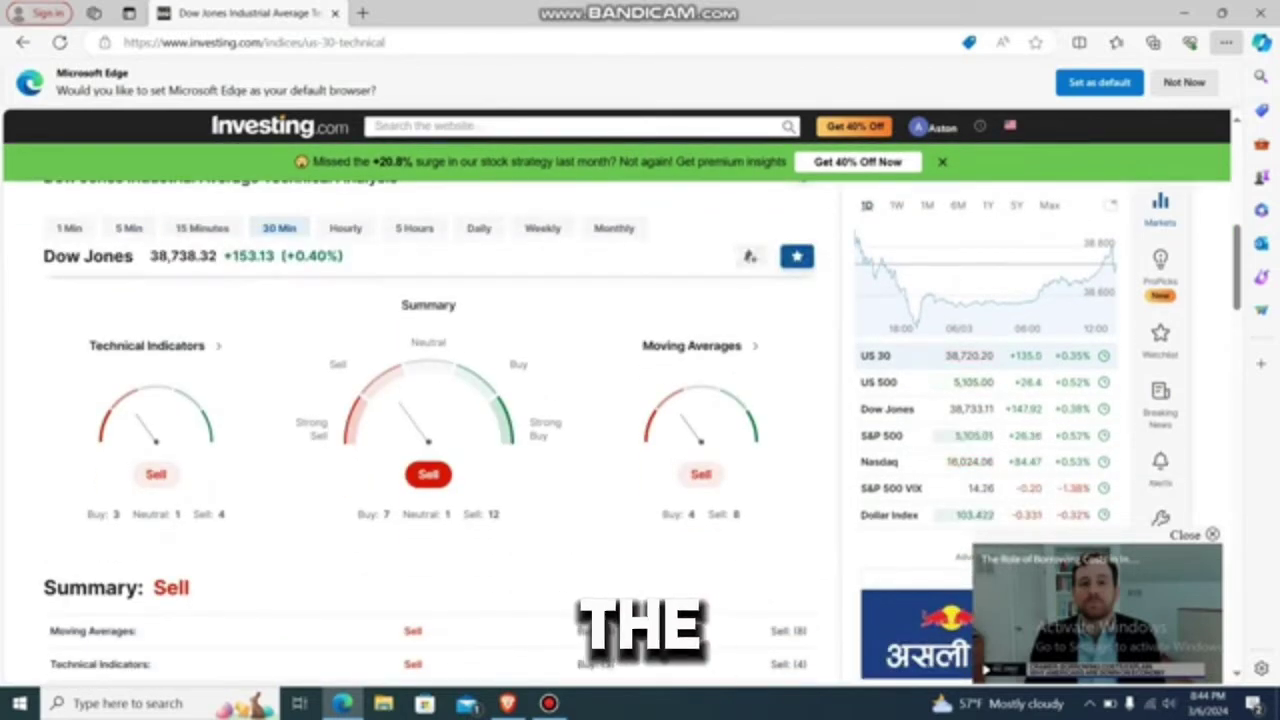
scroll(430, 450, down, 5)
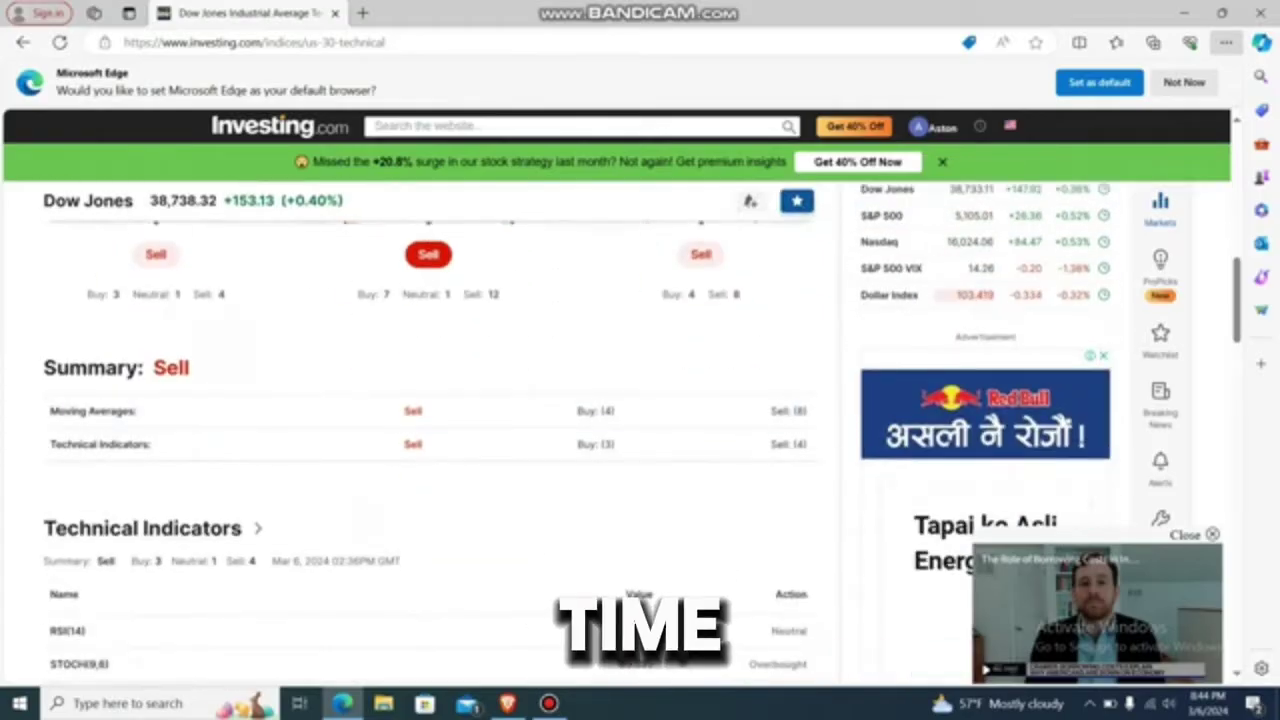
scroll(430, 450, up, 5)
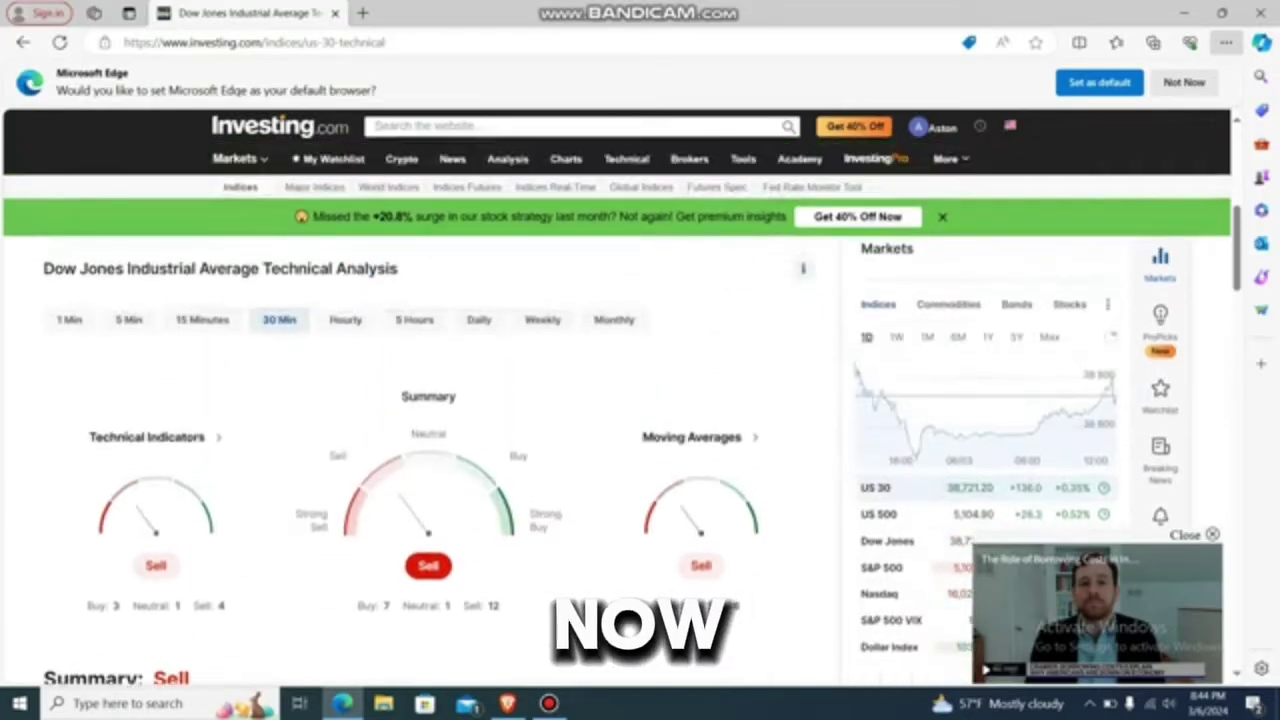
Set the Dow Jones technical analysis to the Hourly timeframe and examine its summary and indicator values.
click(345, 319)
scroll(345, 400, down, 2)
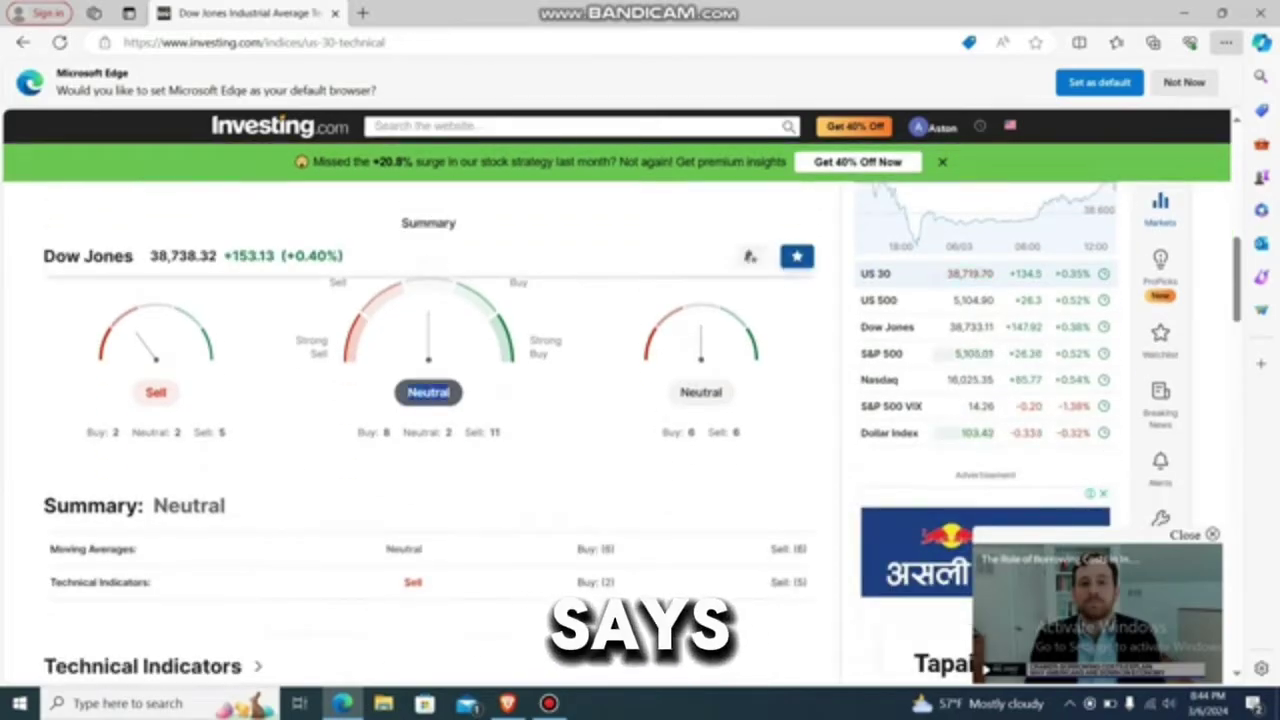
scroll(500, 390, down, 2)
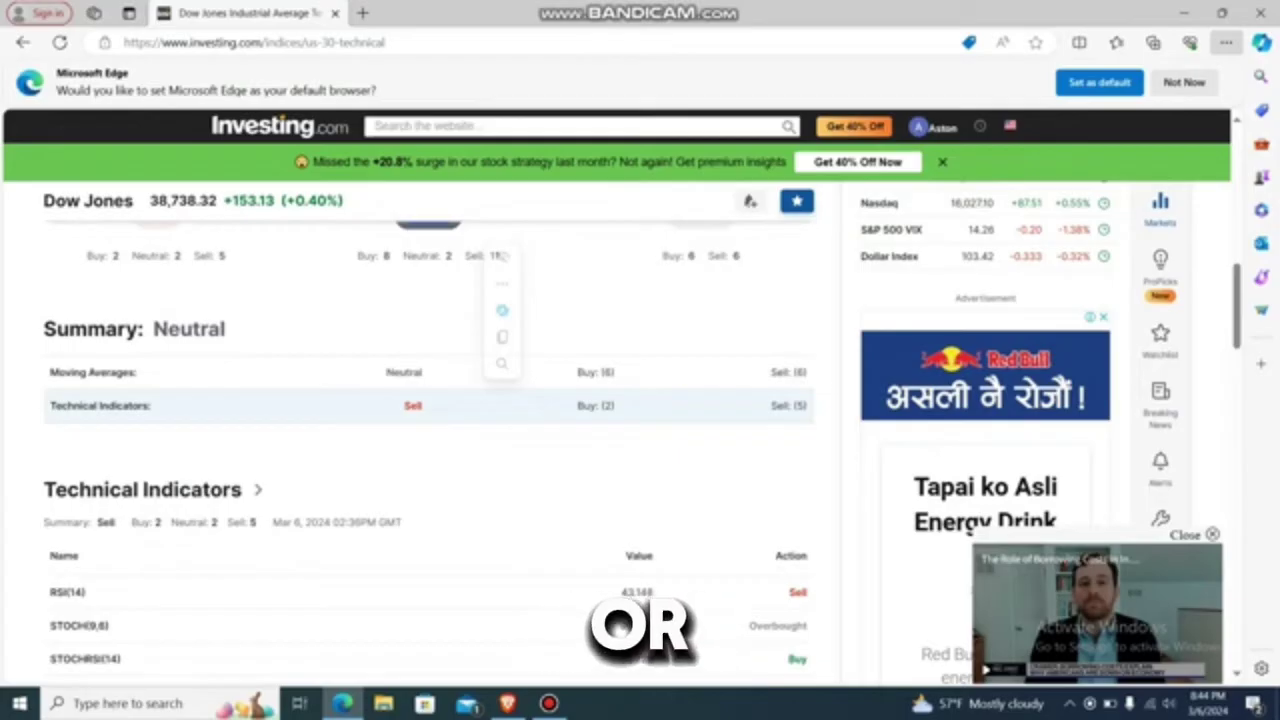
scroll(502, 256, down, 3)
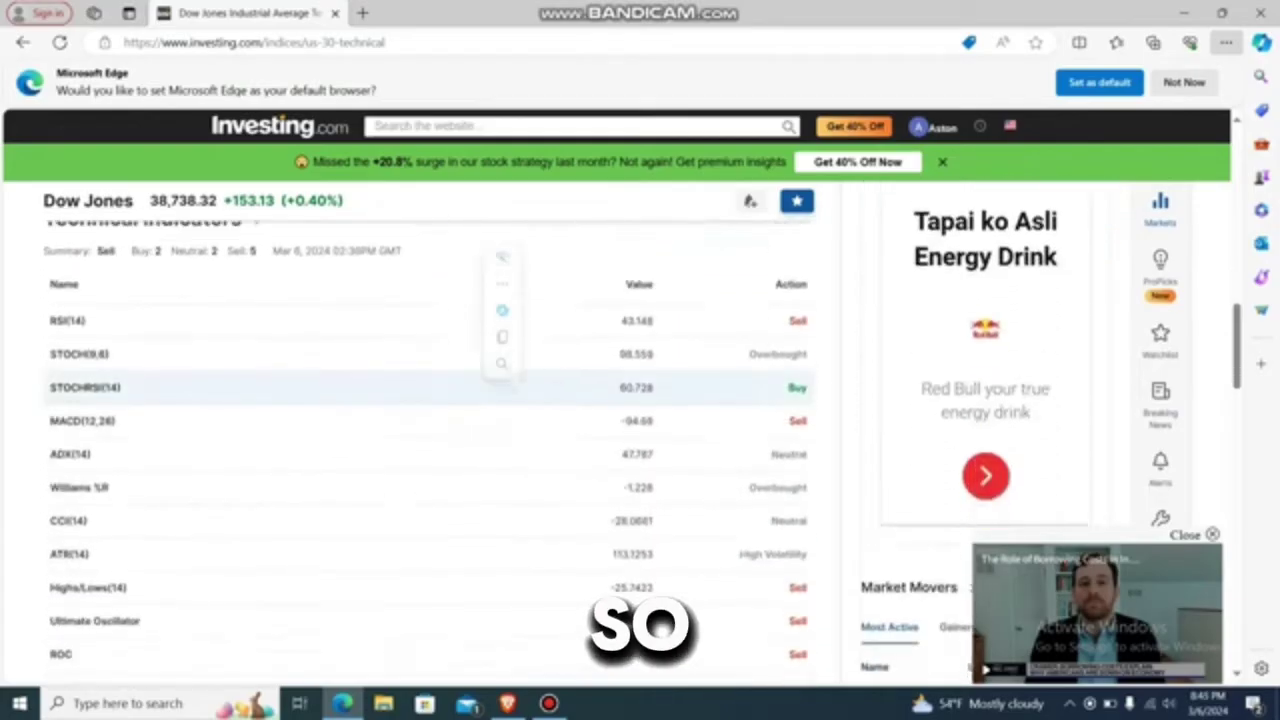
Open the full Technical Indicators page from the Dow Jones analysis and look over the forex pairs' indicators.
scroll(502, 388, up, 2)
click(142, 422)
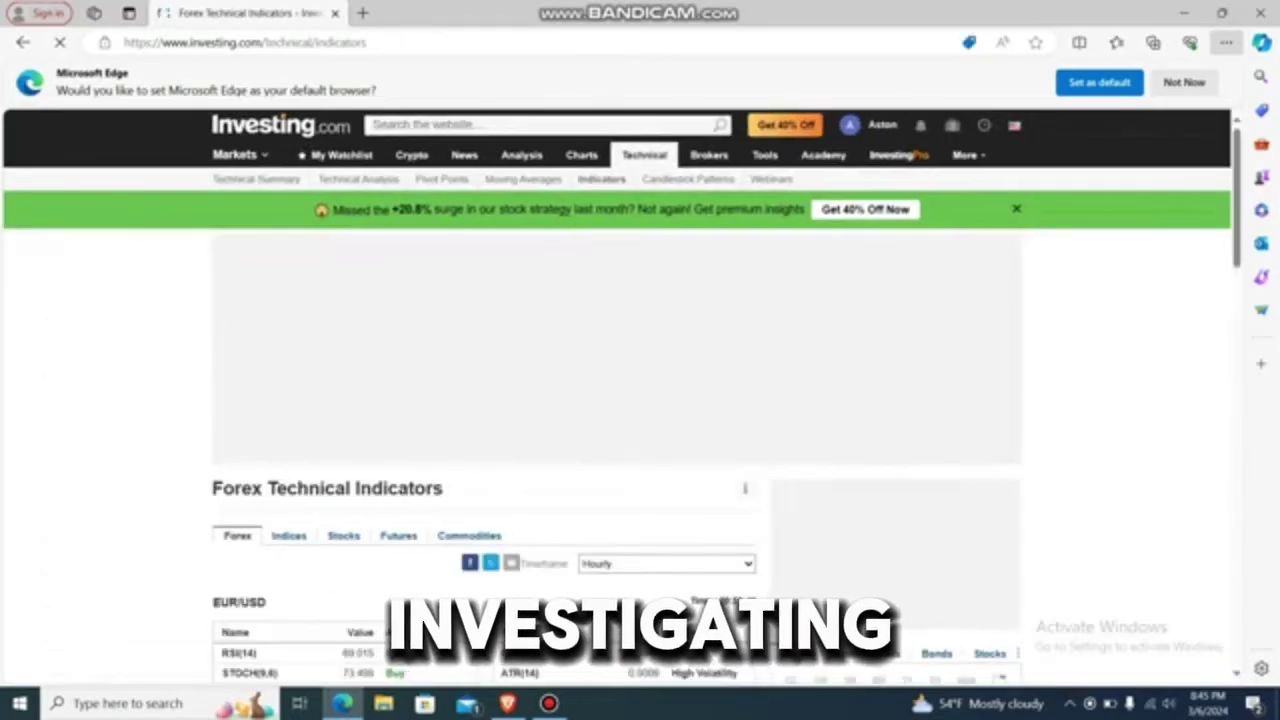
scroll(620, 400, down, 2)
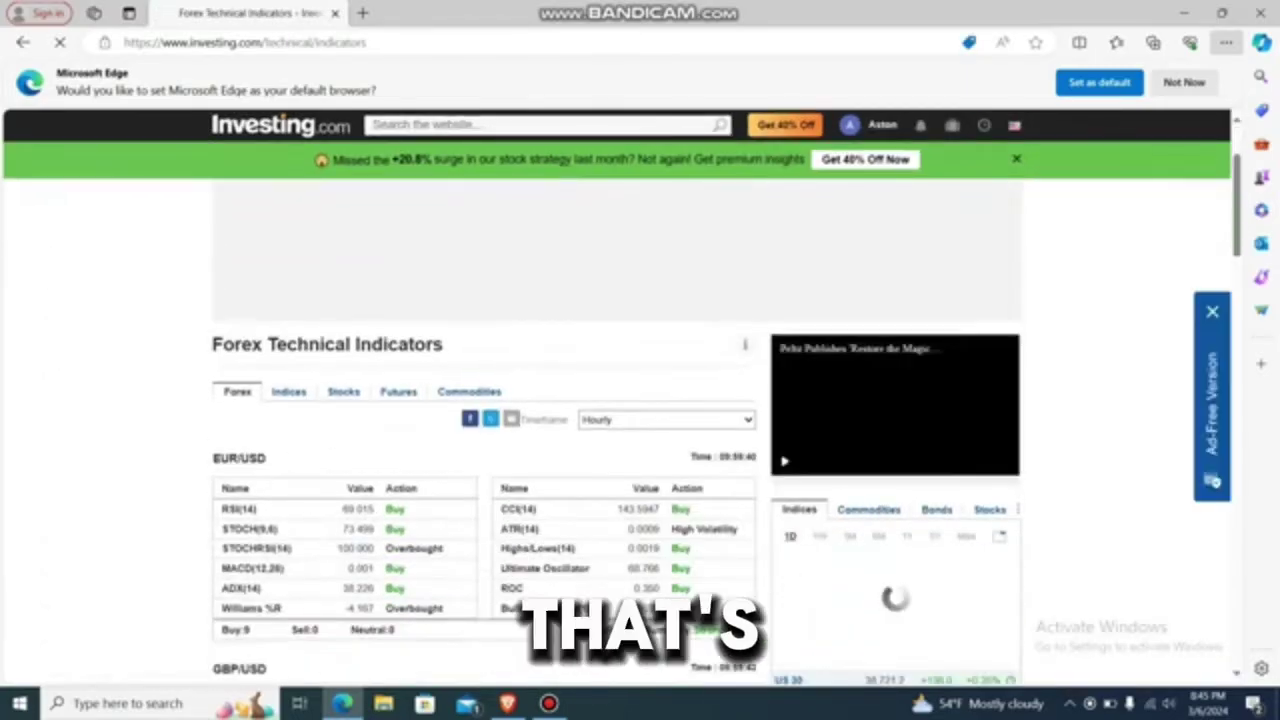
scroll(617, 400, down, 2)
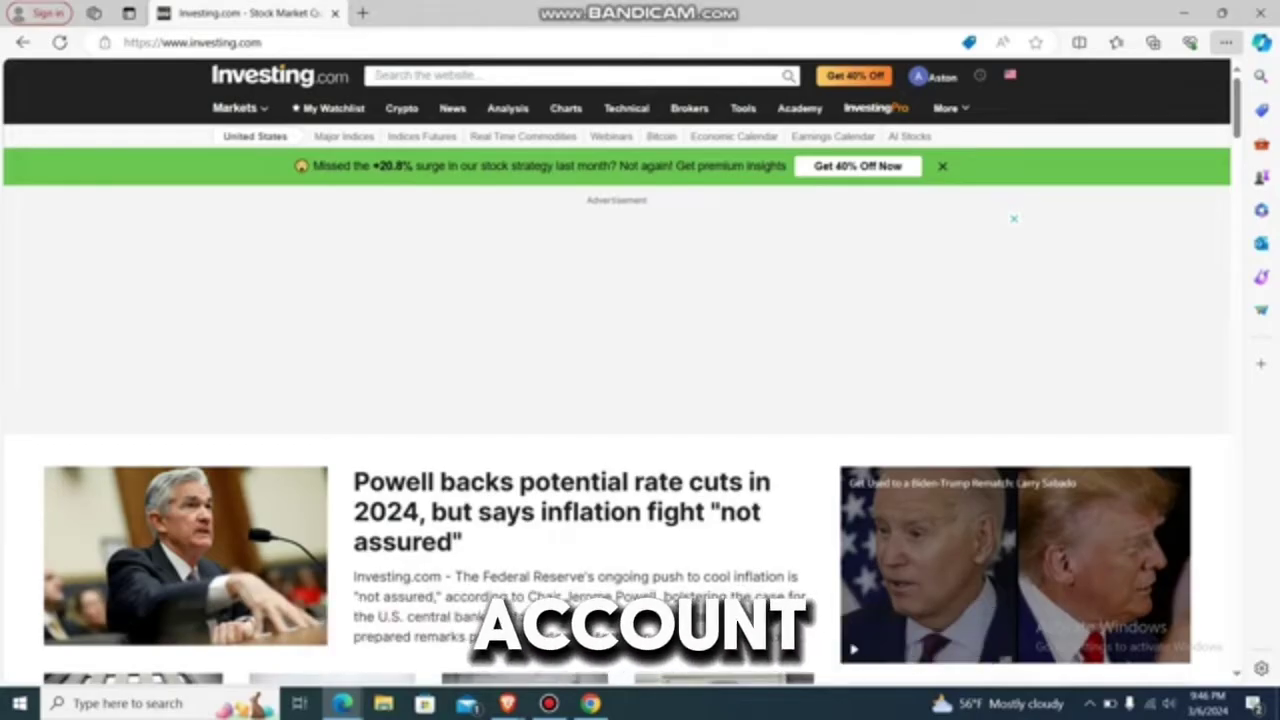
Open the Crypto section from the Investing.com home page and examine the Top Cryptocurrencies table.
scroll(640, 400, down, 10)
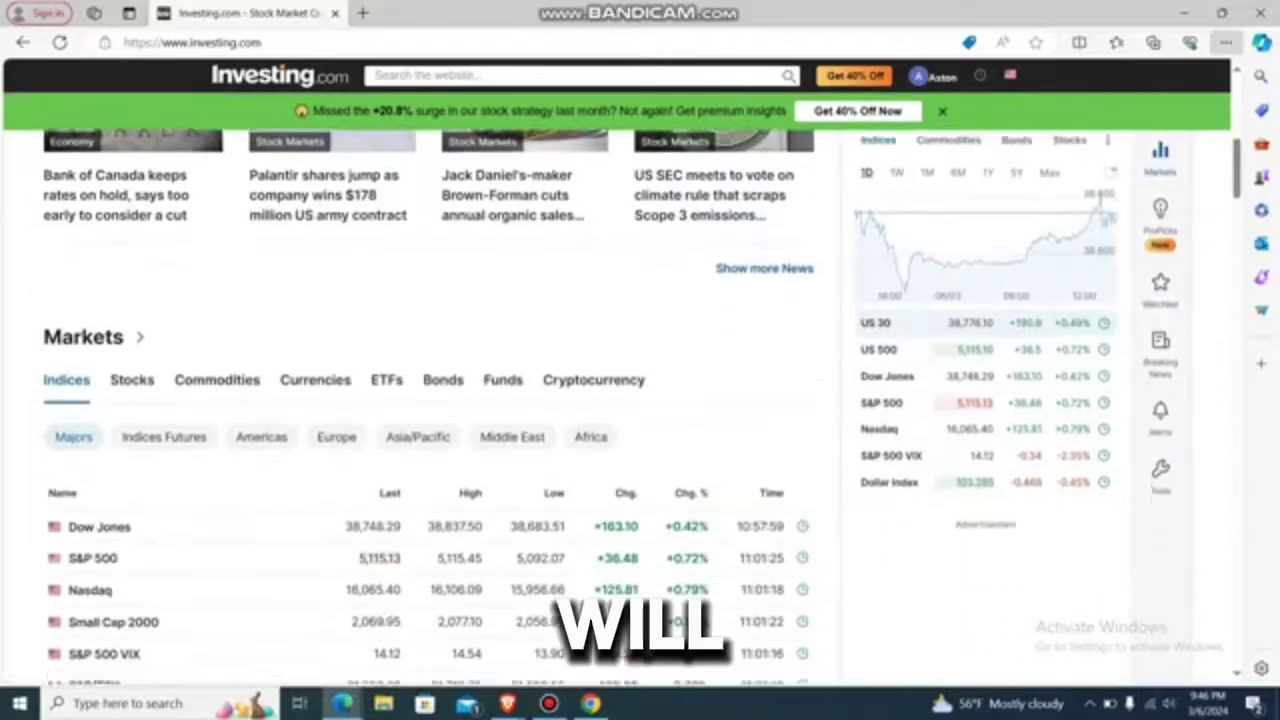
scroll(640, 400, down, 6)
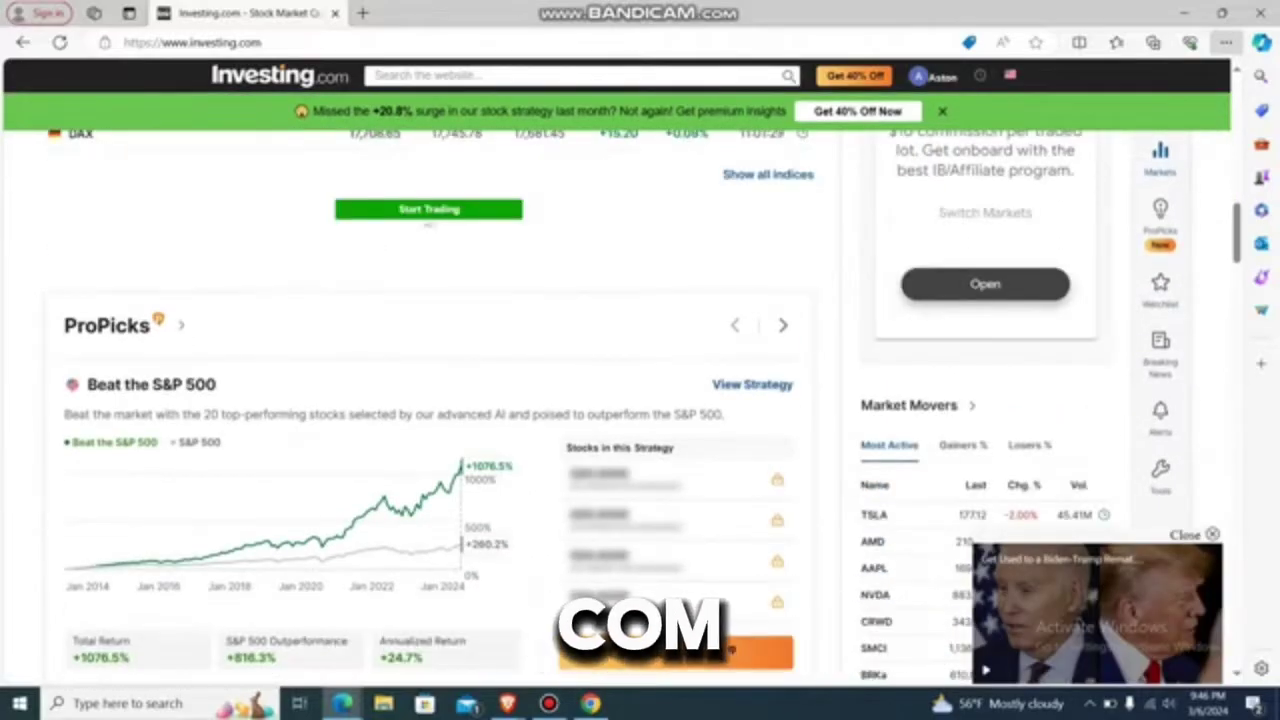
scroll(383, 550, up, 1)
scroll(383, 550, up, 15)
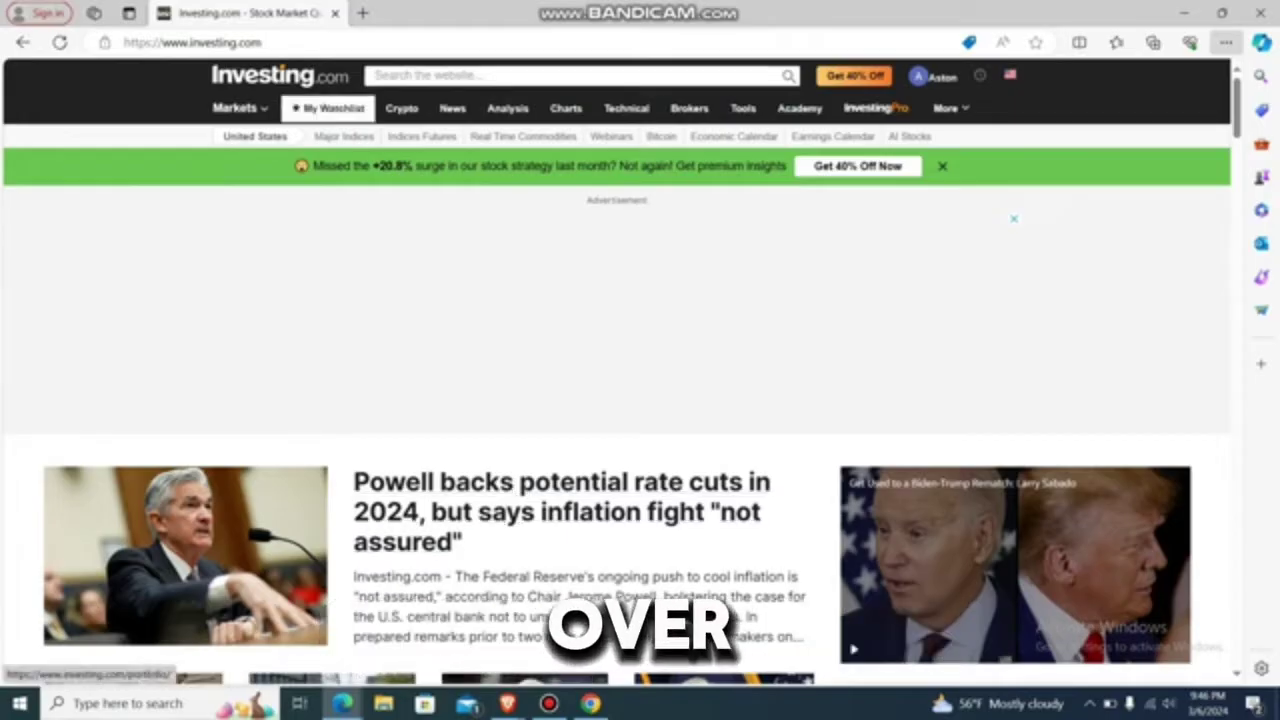
mouse_move(401, 108)
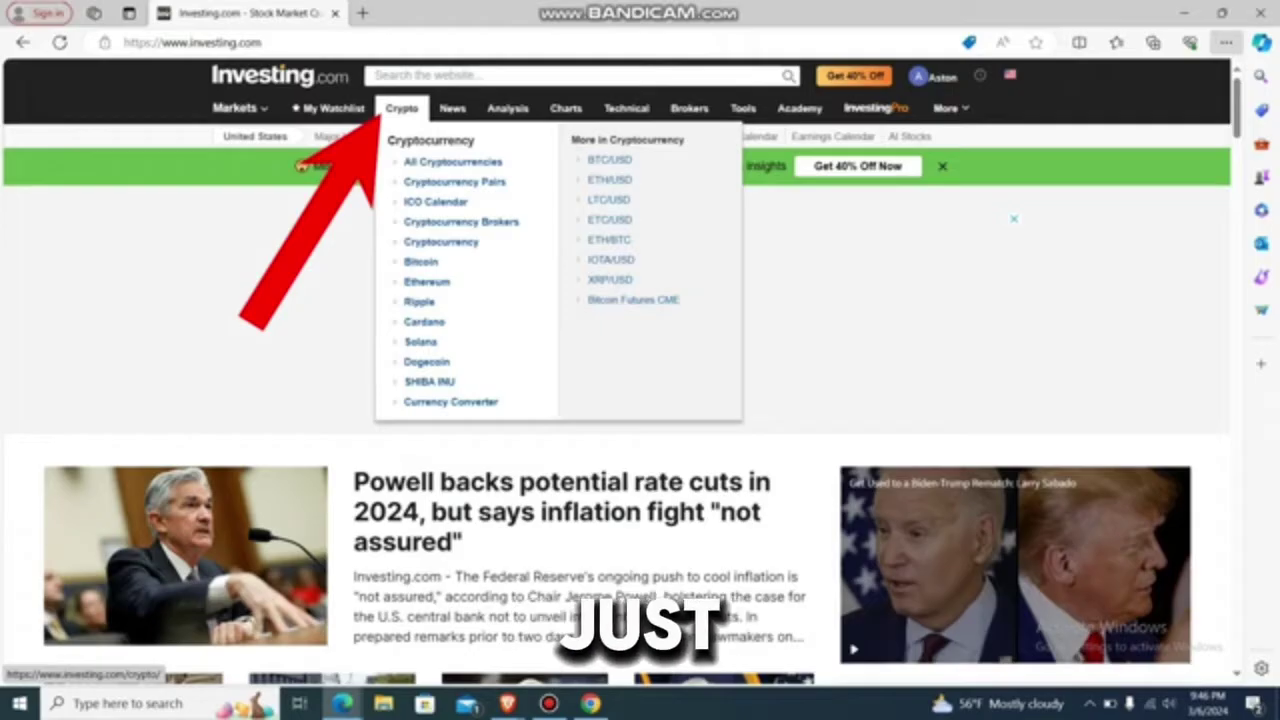
click(401, 108)
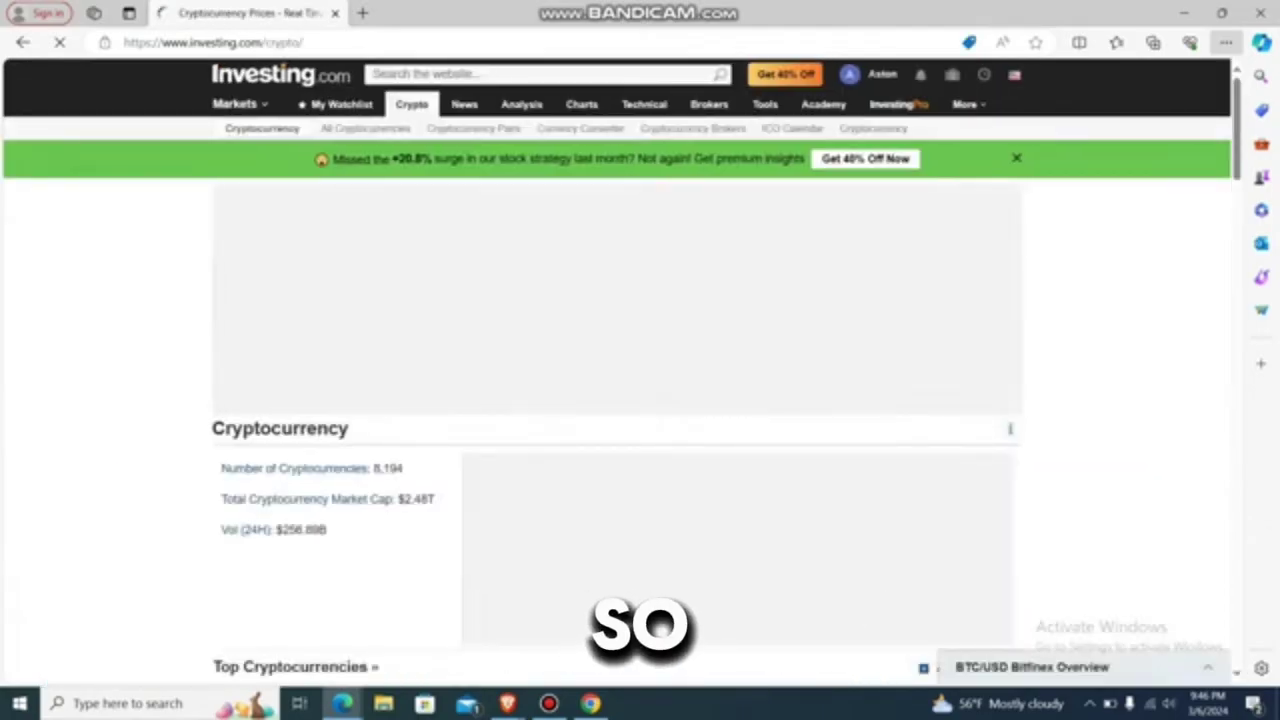
scroll(640, 400, down, 3)
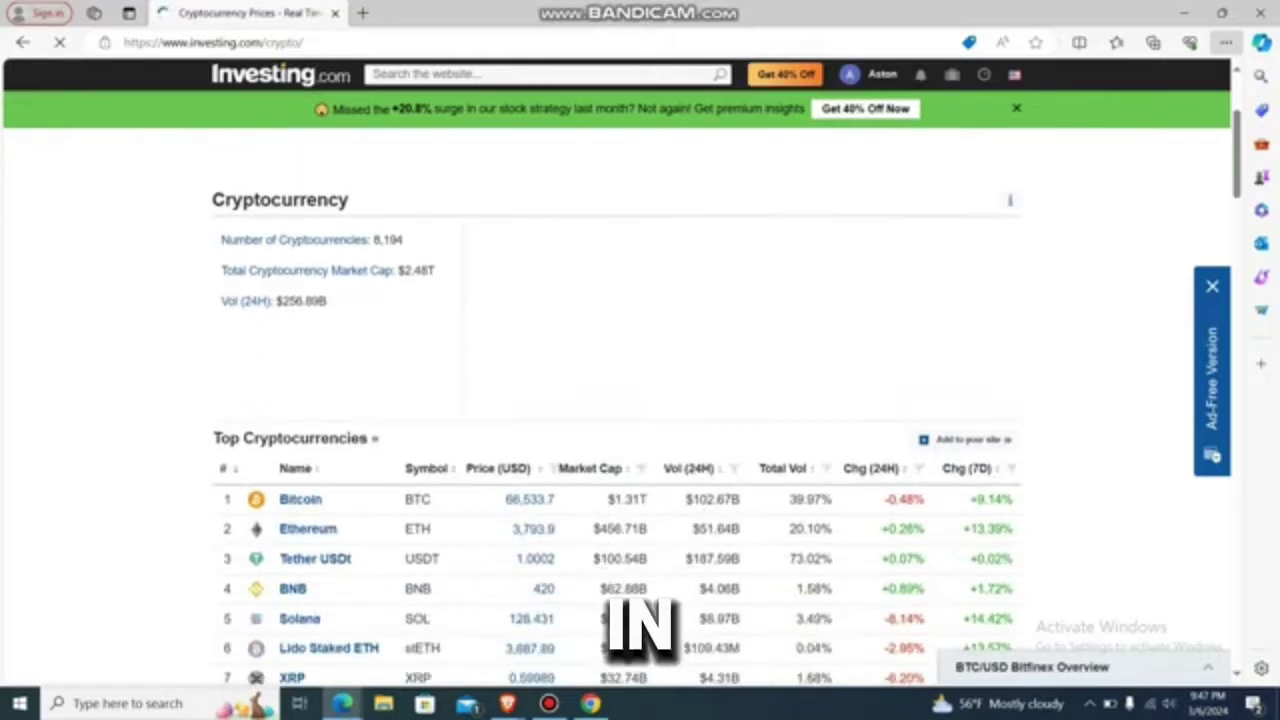
scroll(640, 400, down, 2)
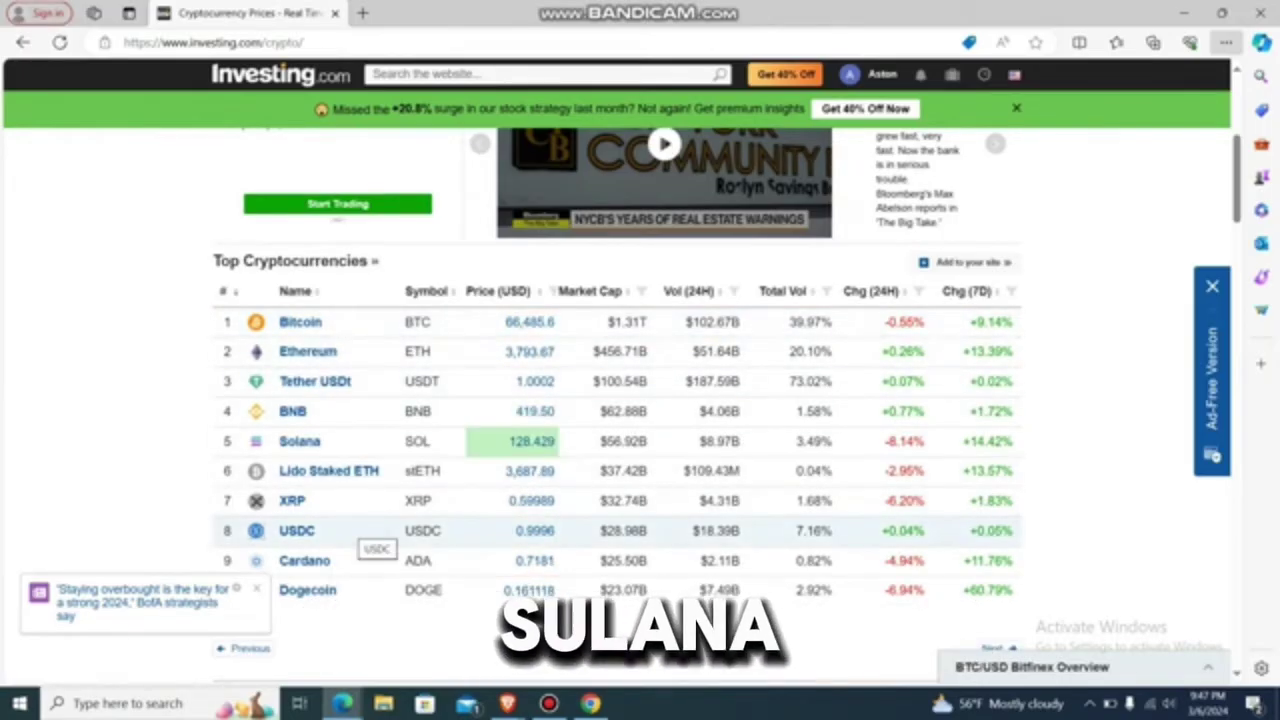
scroll(615, 470, down, 3)
scroll(615, 470, up, 3)
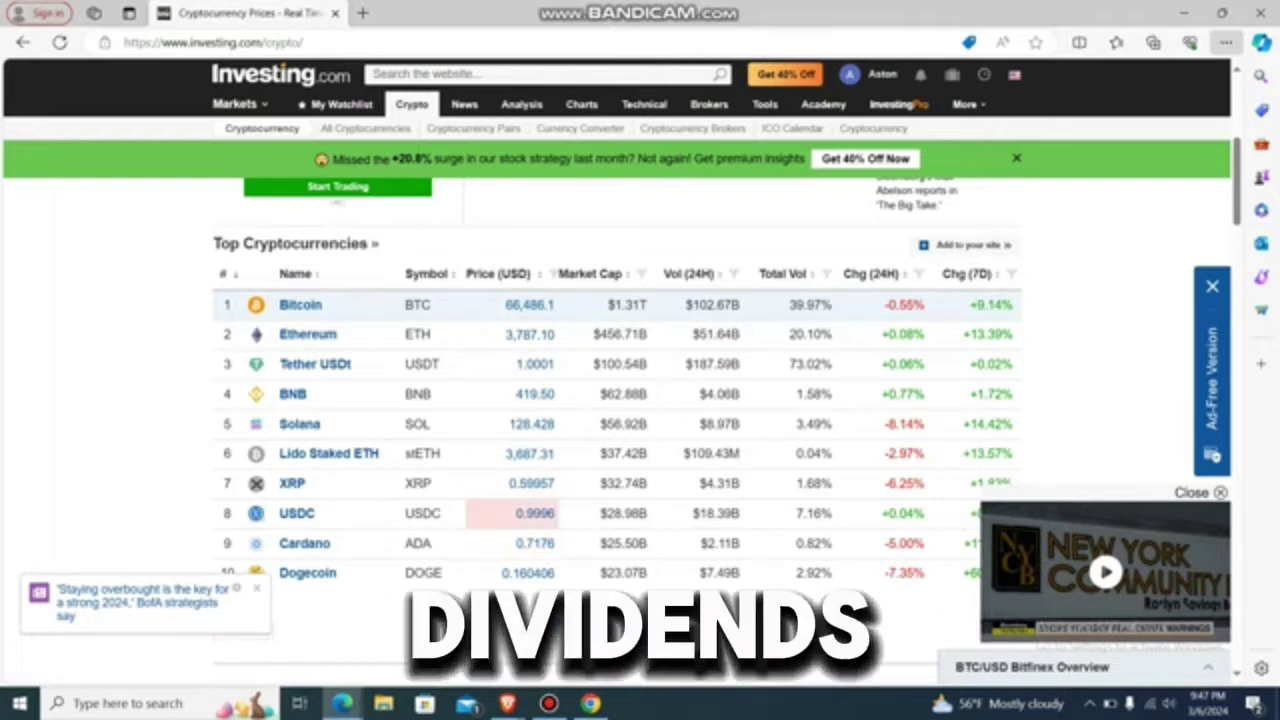
scroll(460, 320, down, 1)
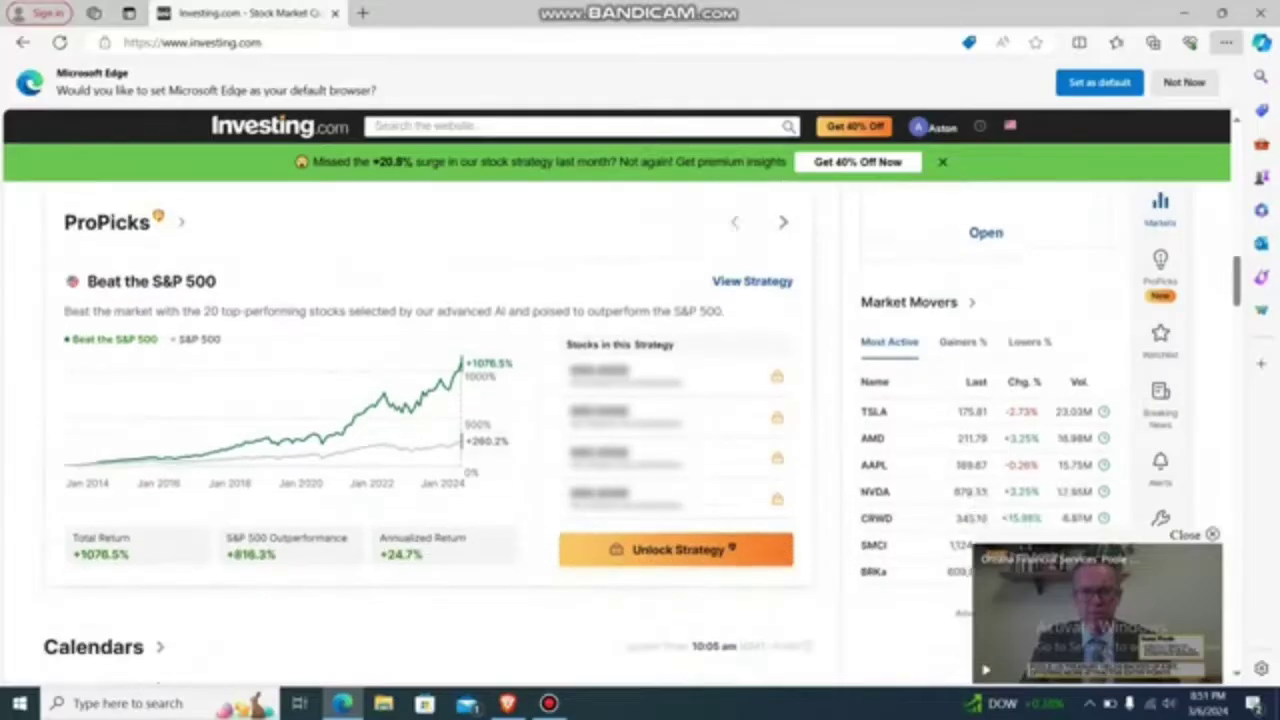
scroll(640, 430, down, 3)
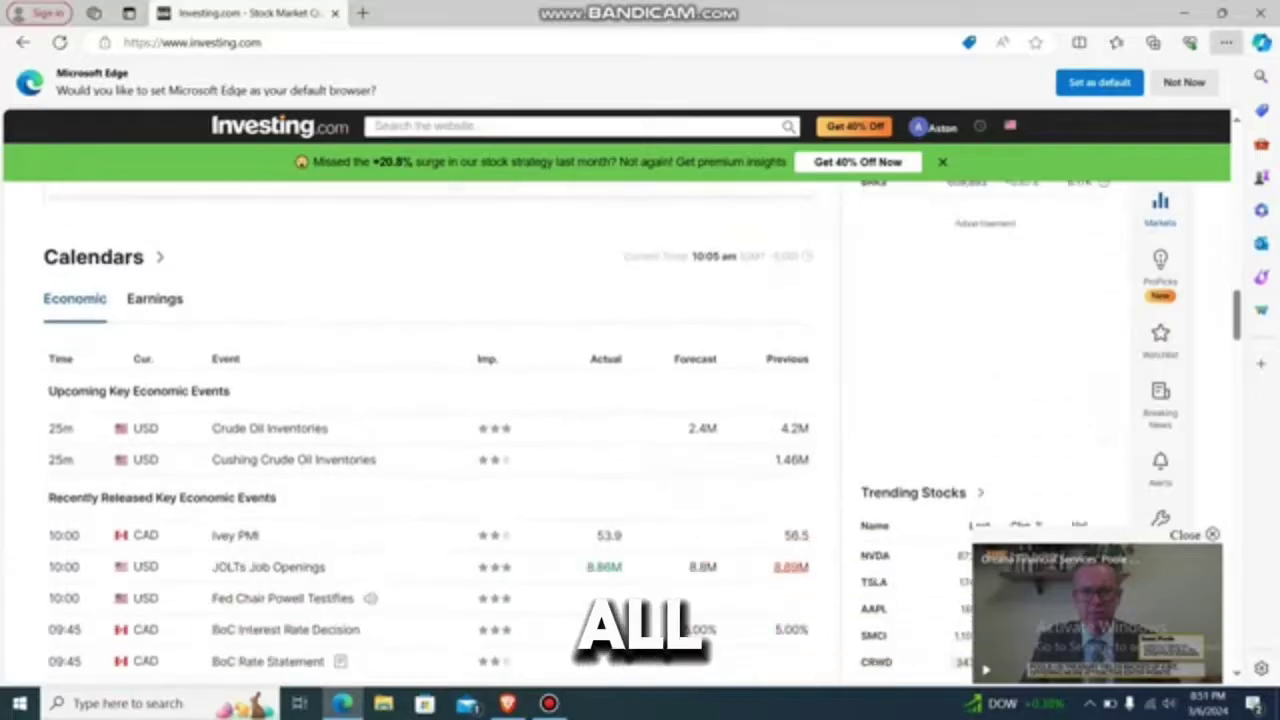
scroll(700, 430, up, 15)
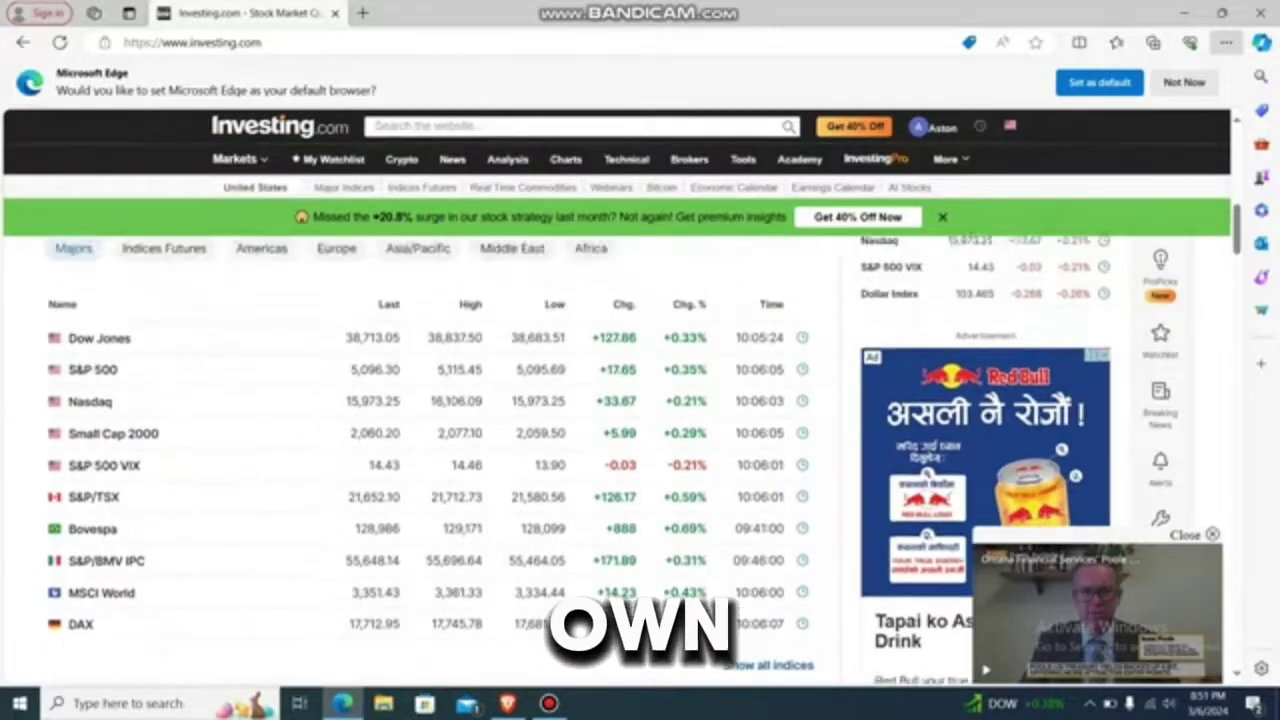
scroll(640, 430, up, 4)
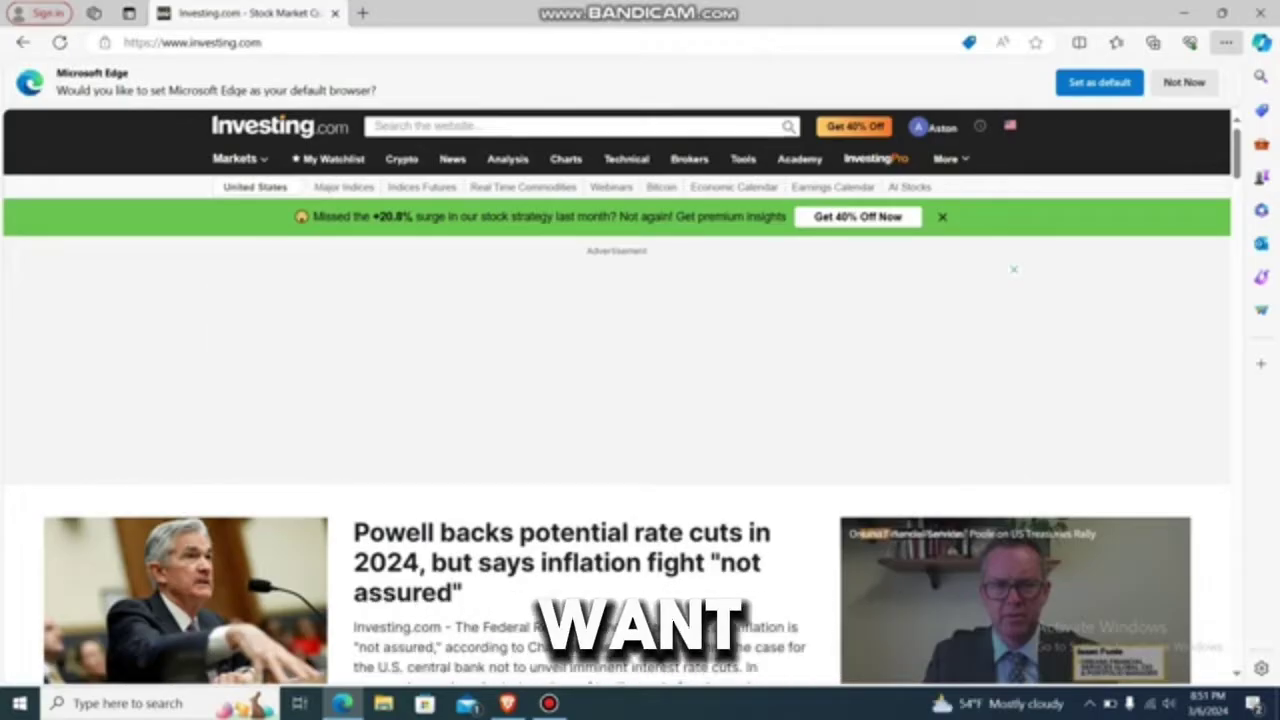
Open the staaa watchlist in My Watchlist and look over the symbols it holds.
scroll(640, 400, down, 5)
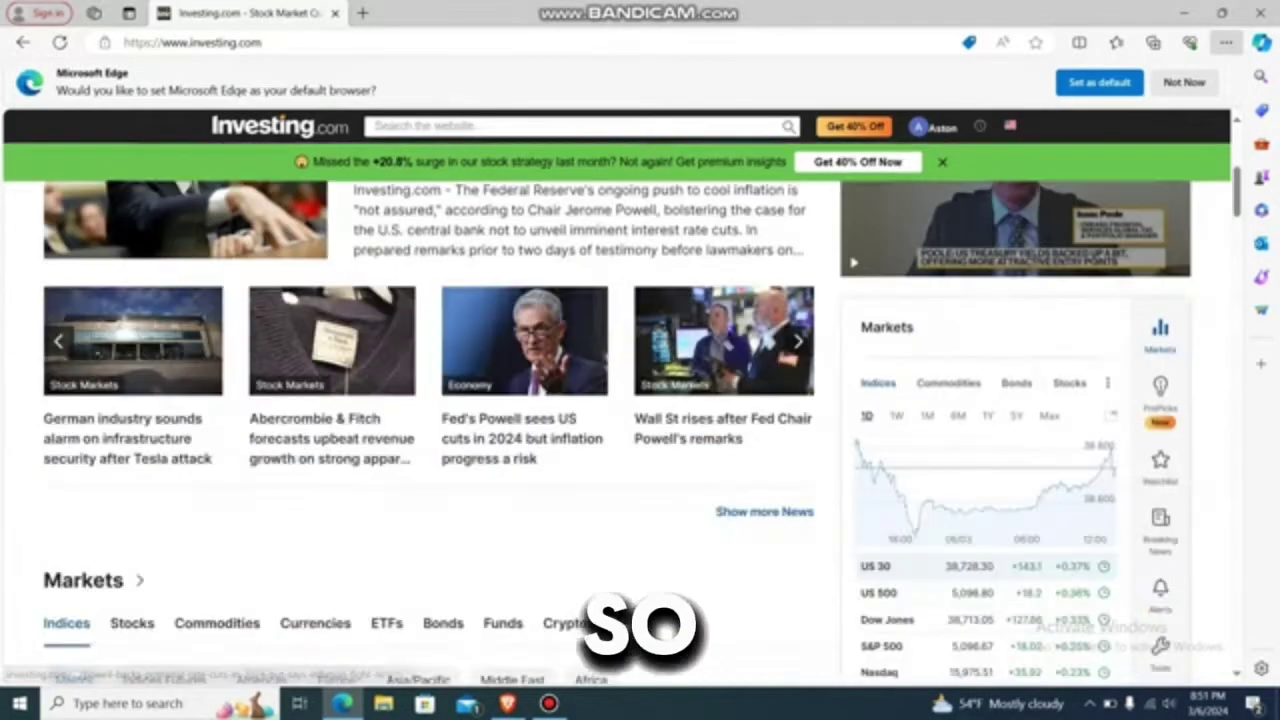
scroll(640, 400, down, 4)
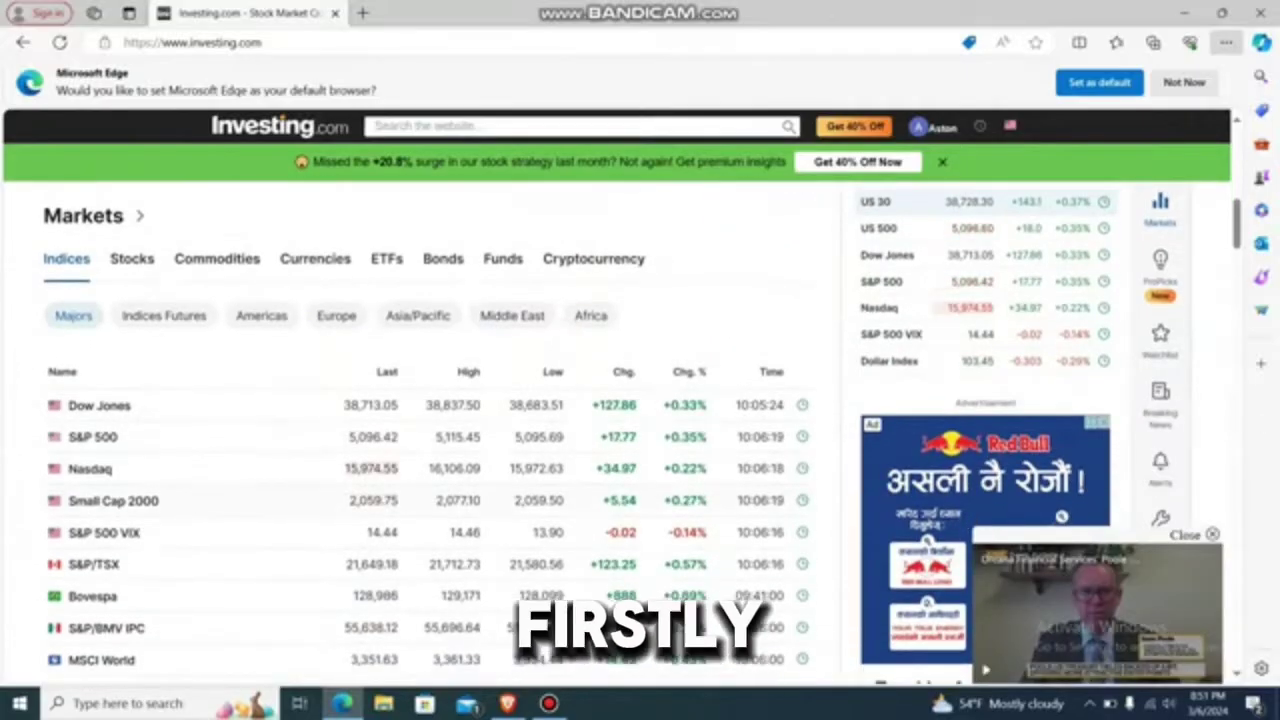
scroll(640, 400, down, 2)
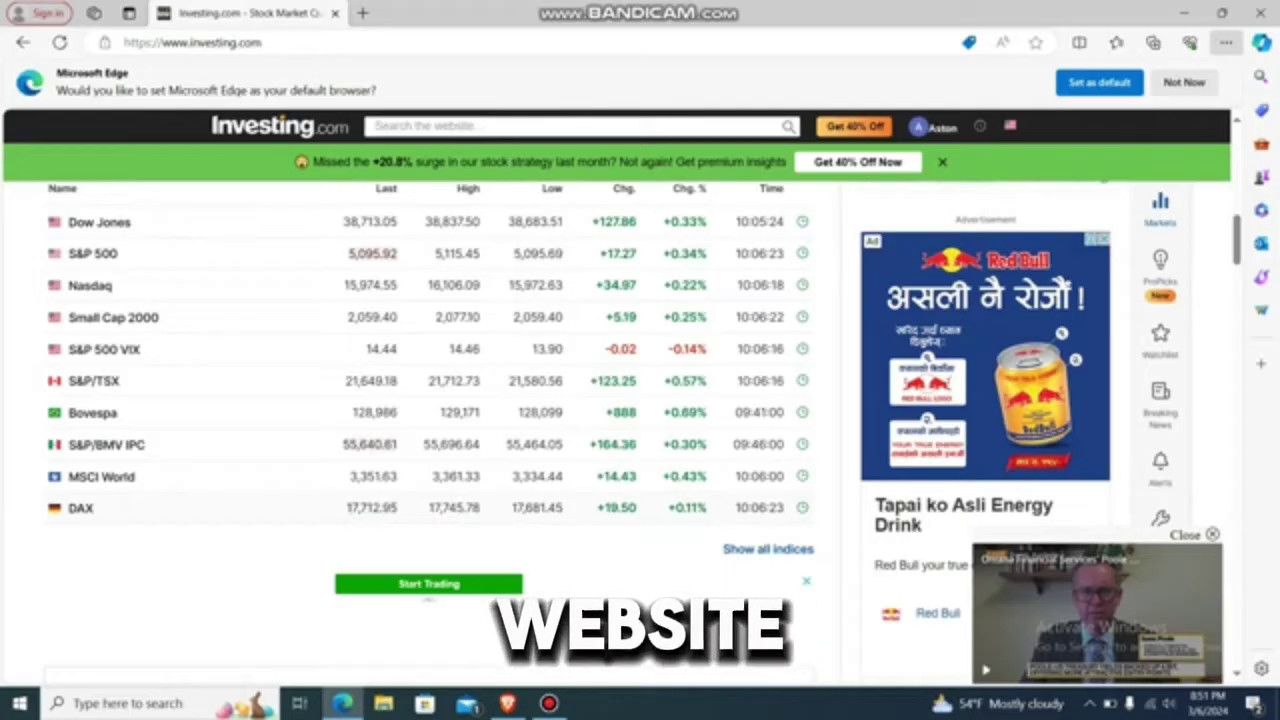
scroll(640, 400, up, 5)
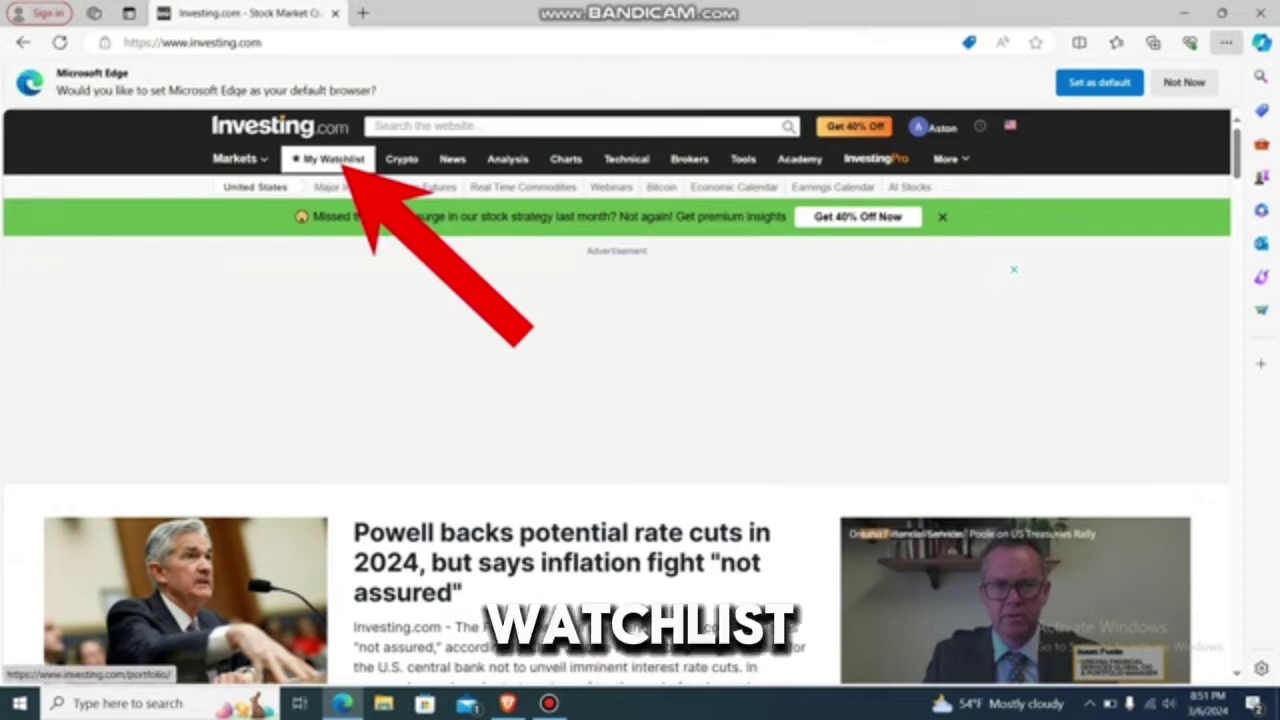
click(333, 159)
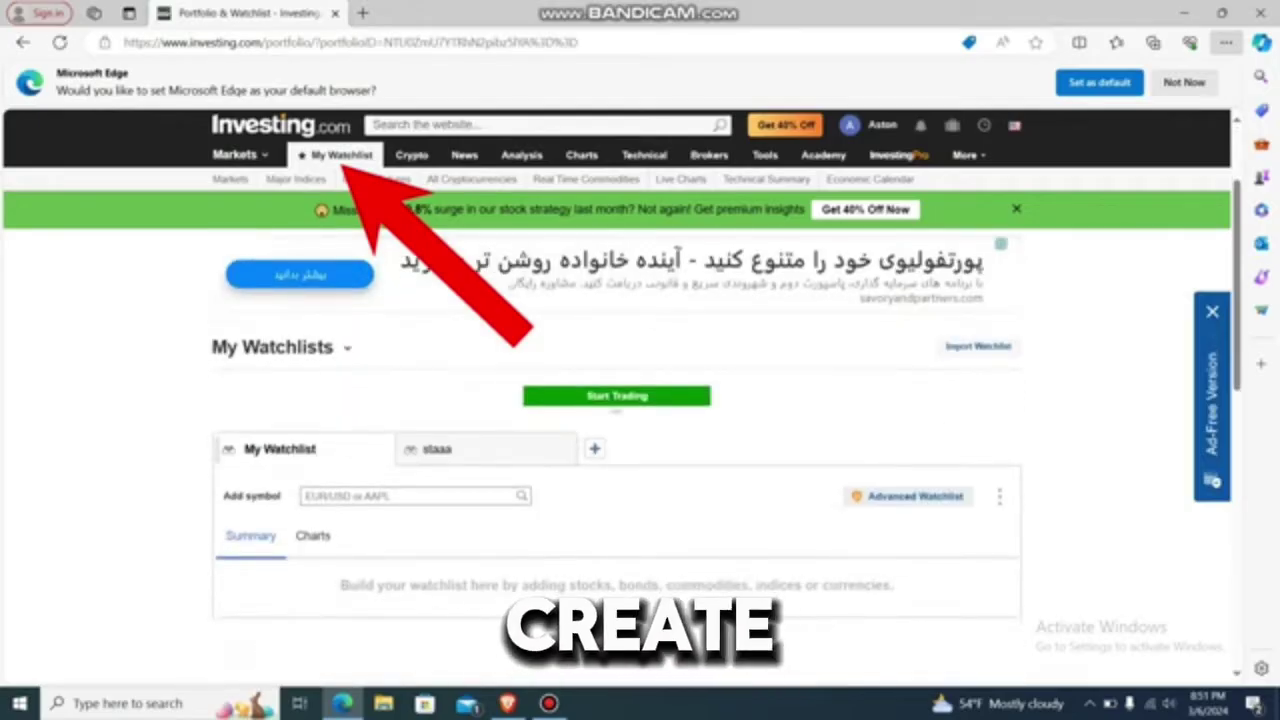
click(437, 449)
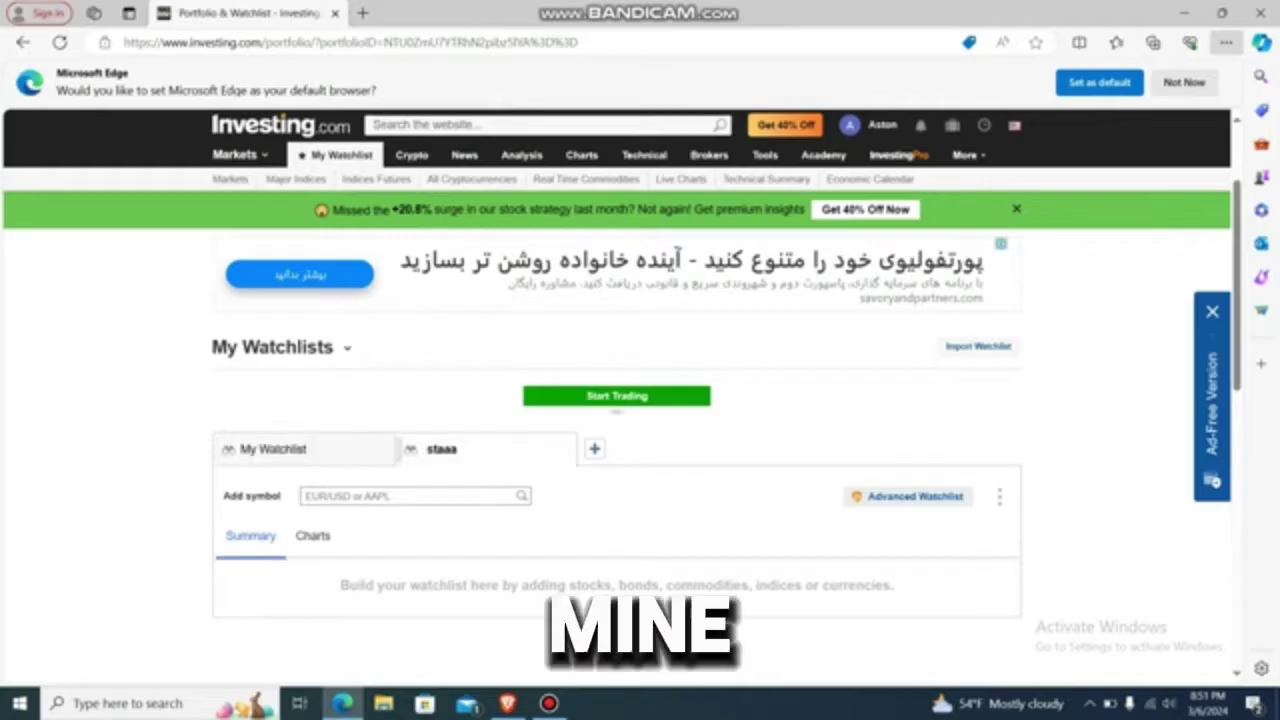
scroll(620, 420, down, 1)
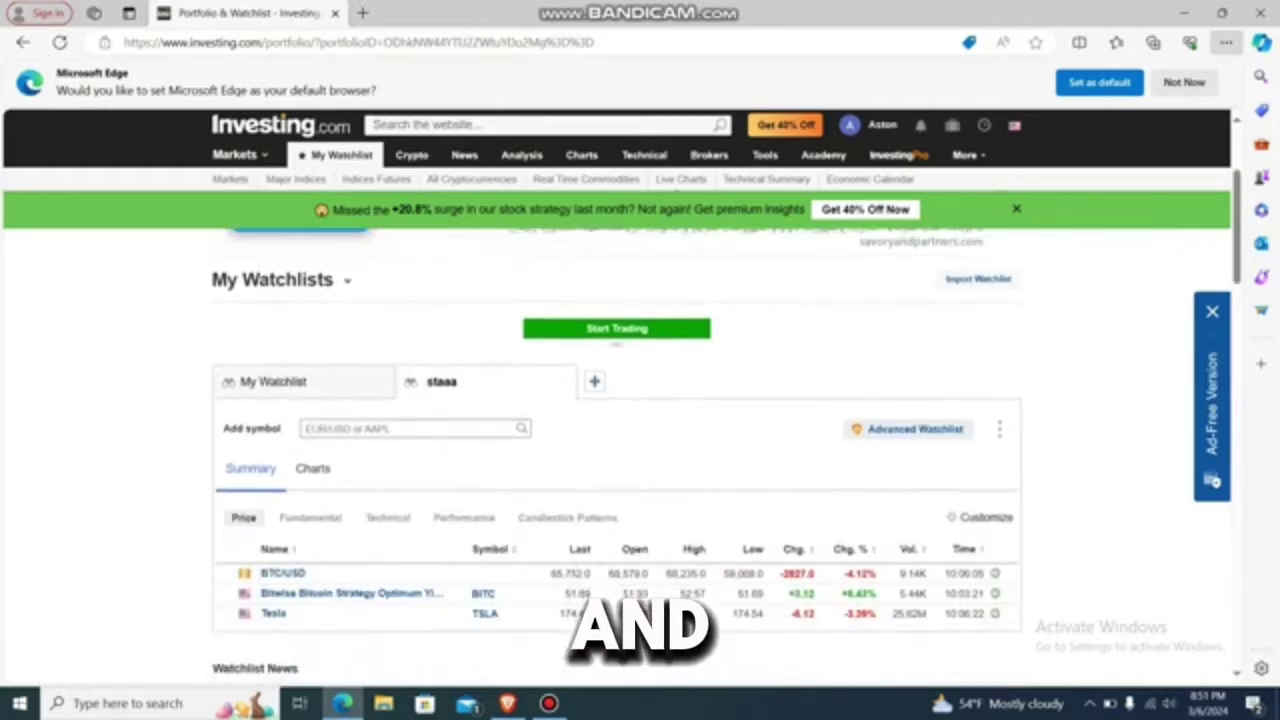
mouse_move(350, 593)
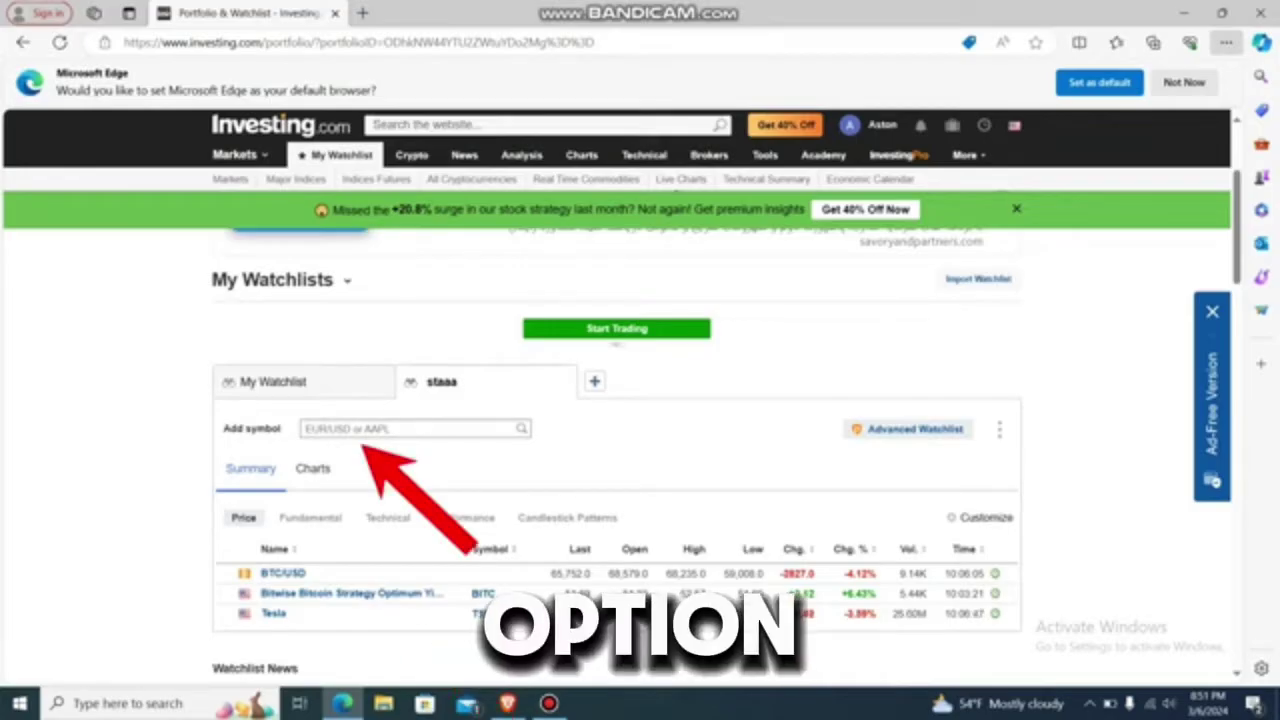
Search for "bit" and add Bitcoin Euro (BTC/EUR) to the staaa watchlist.
click(306, 428)
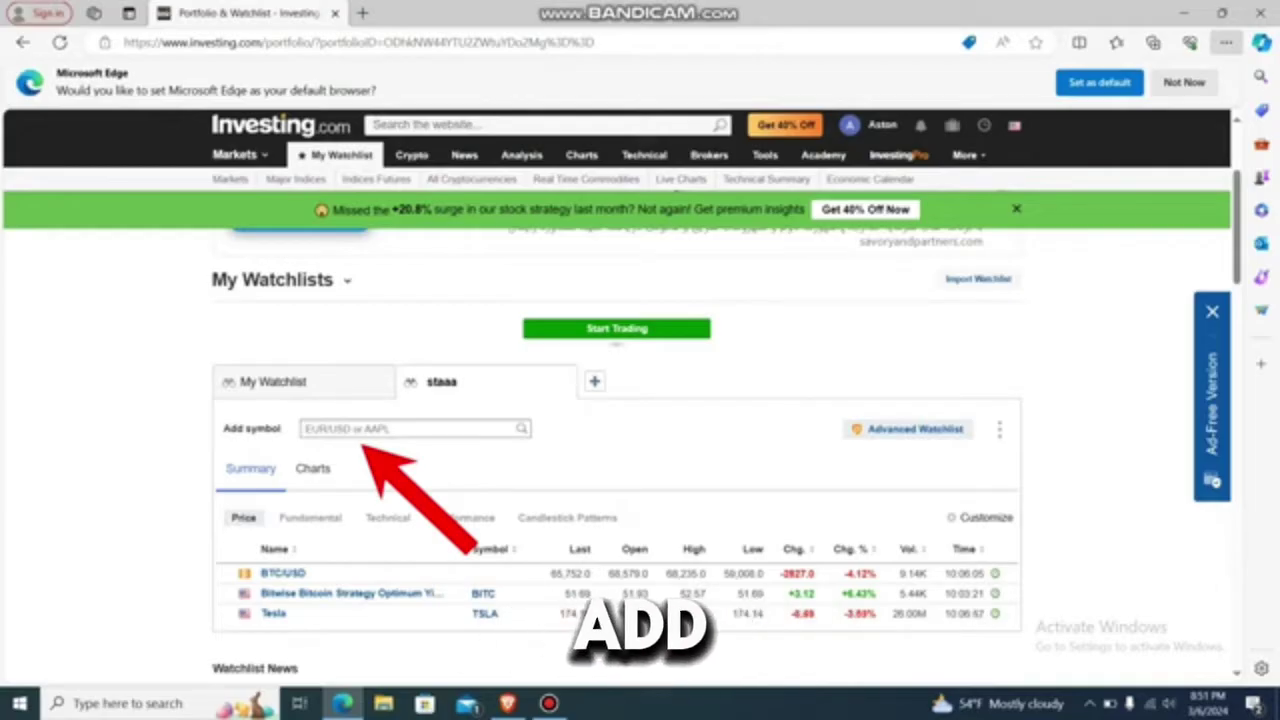
text(ts)
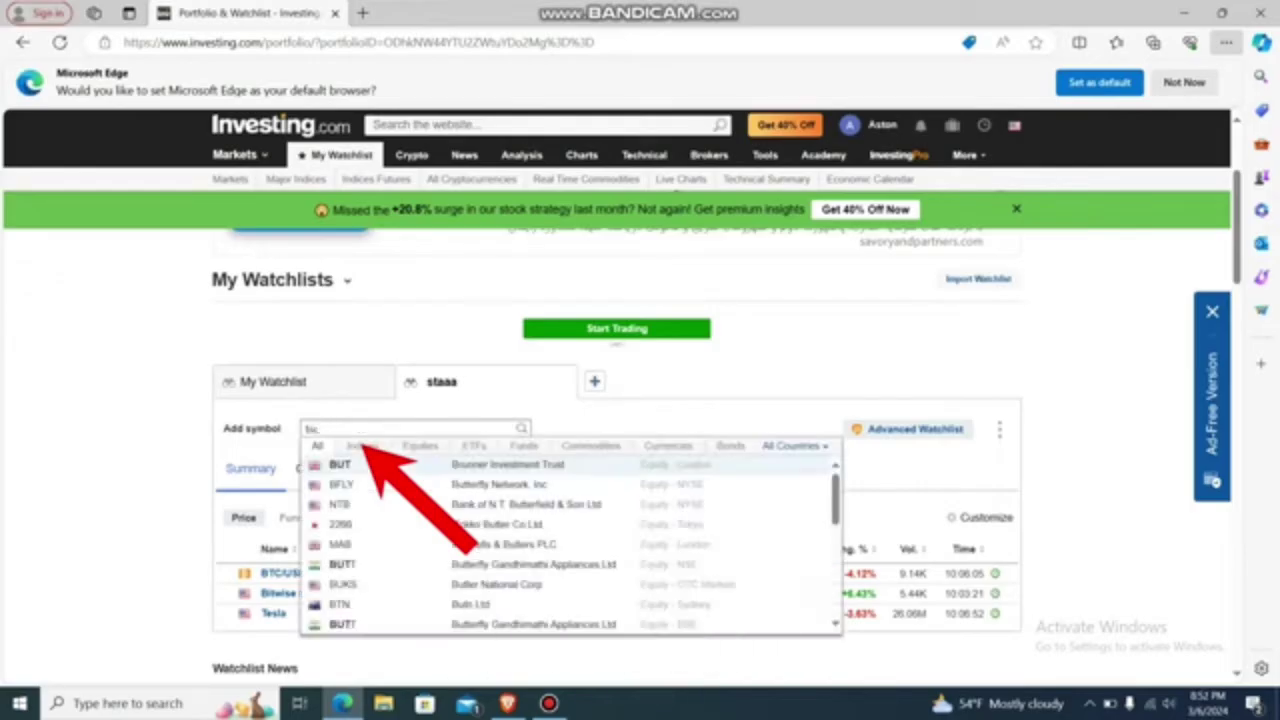
key(BackSpace)
key(BackSpace)
text(it)
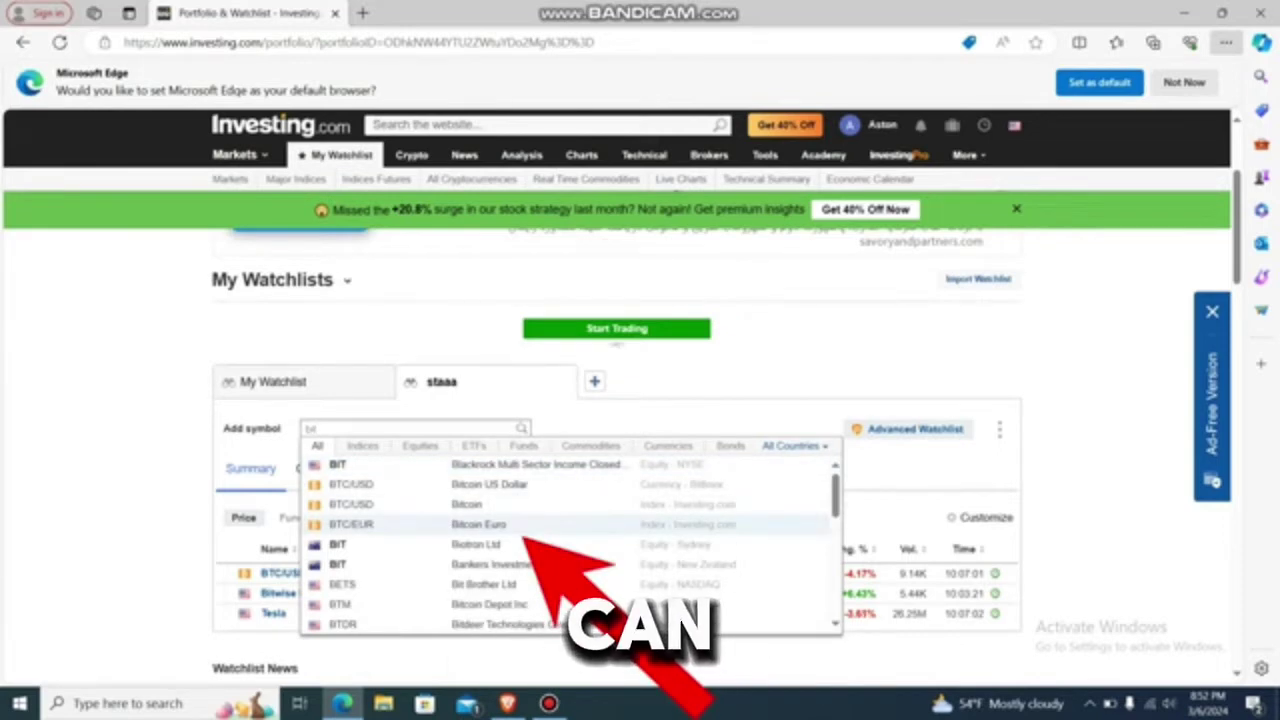
click(333, 524)
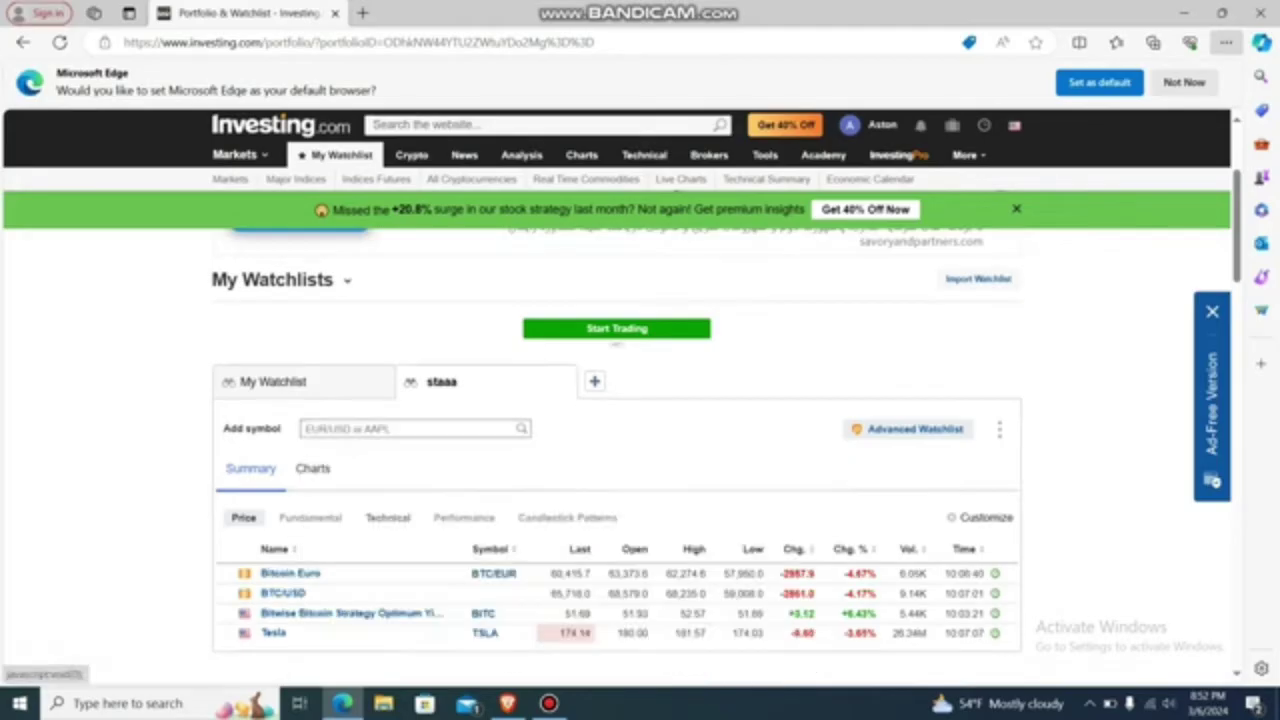
Open the Economic Calendar from the Investing.com home page and look through today's events.
scroll(333, 573, down, 1)
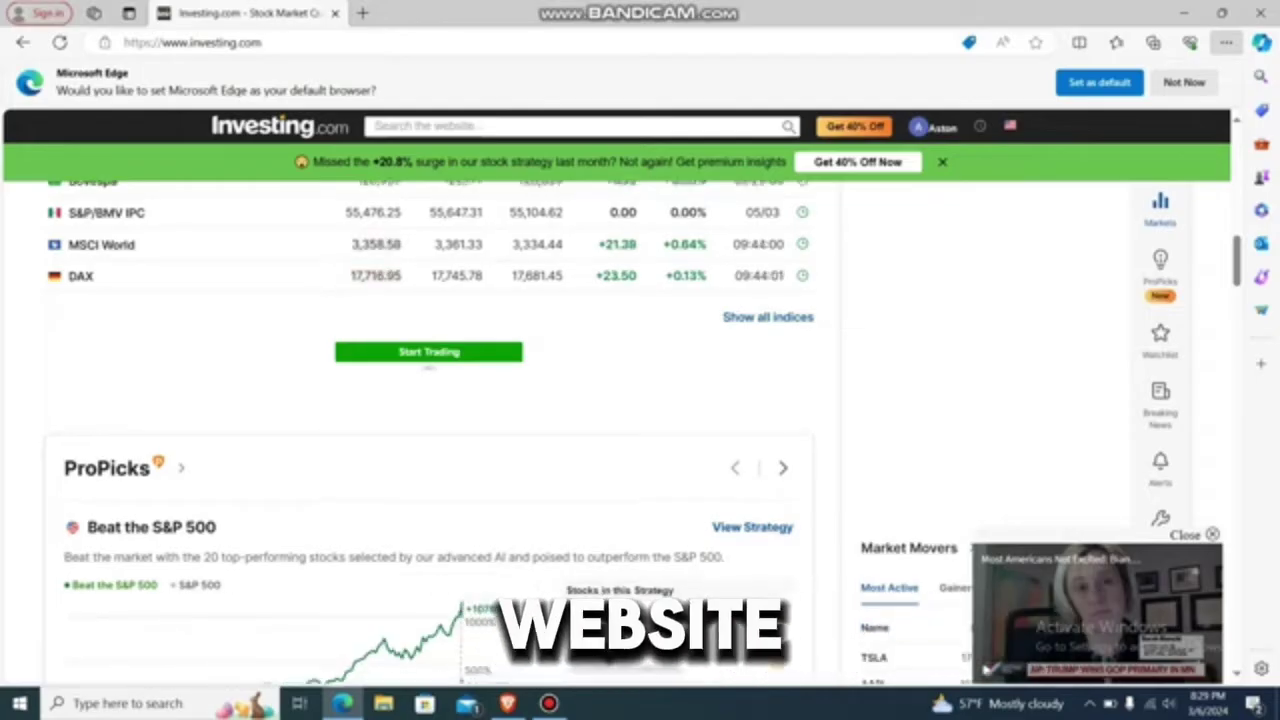
scroll(617, 400, up, 10)
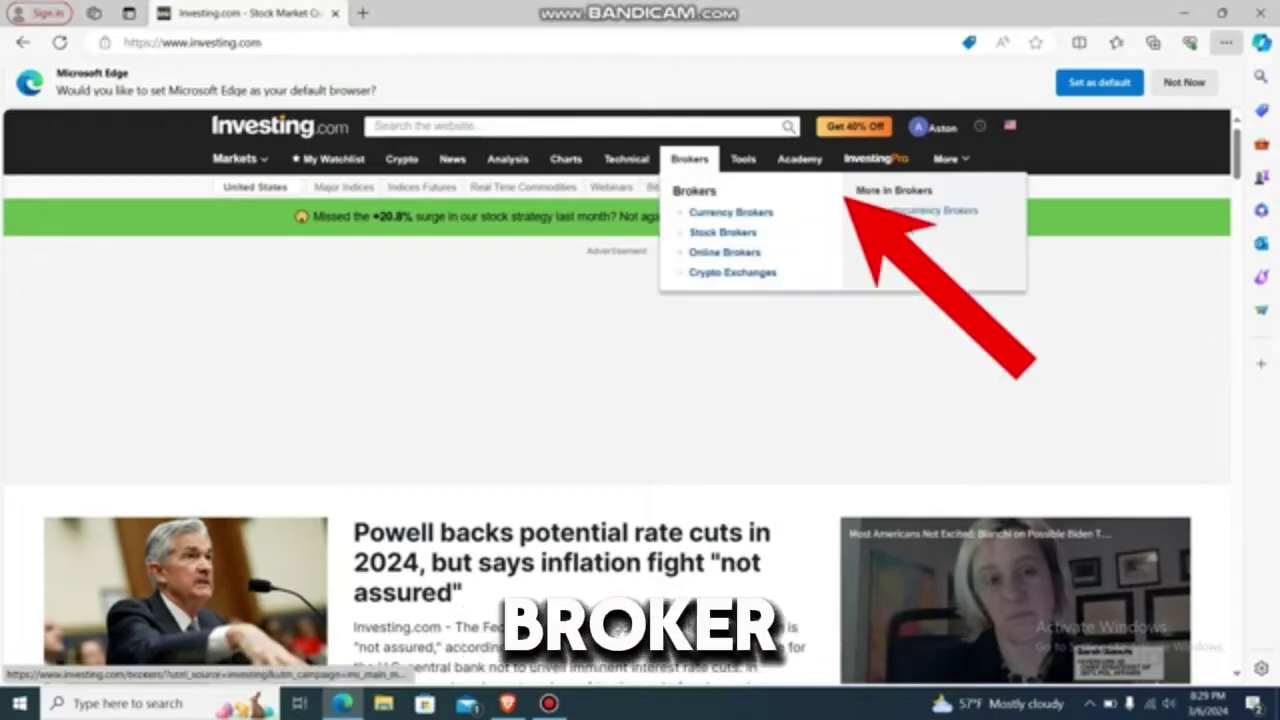
mouse_move(689, 159)
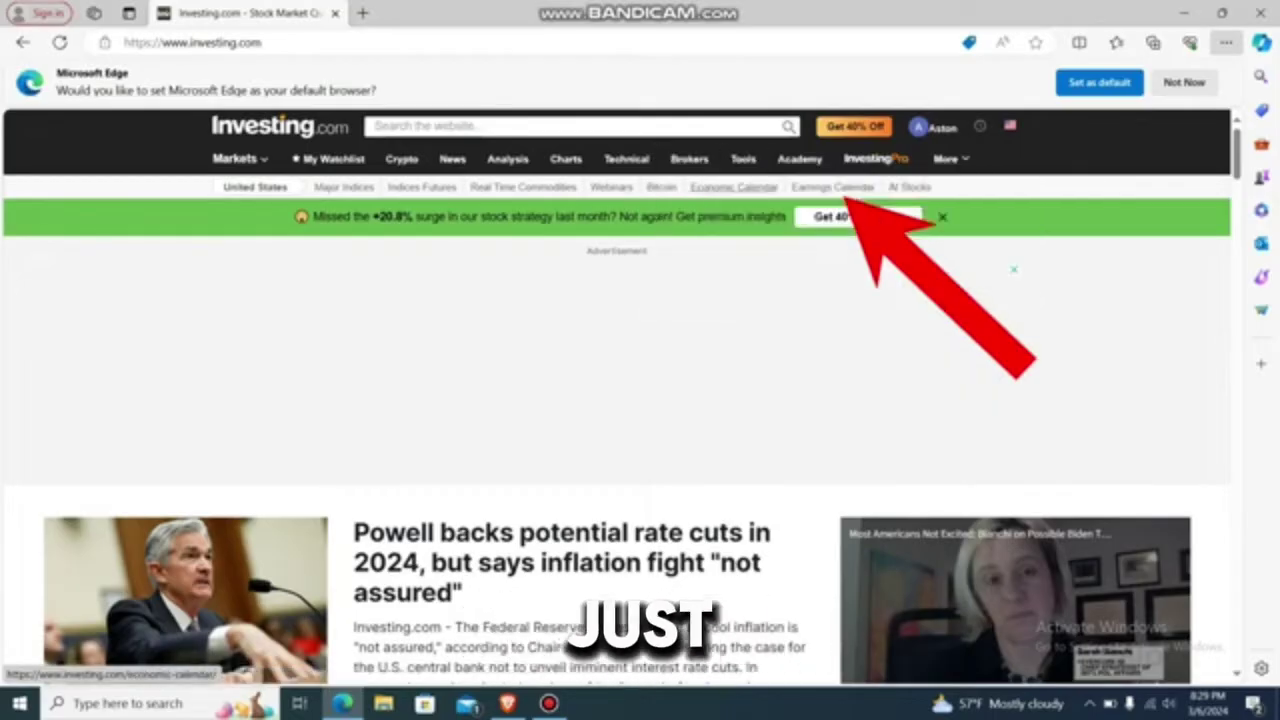
click(733, 187)
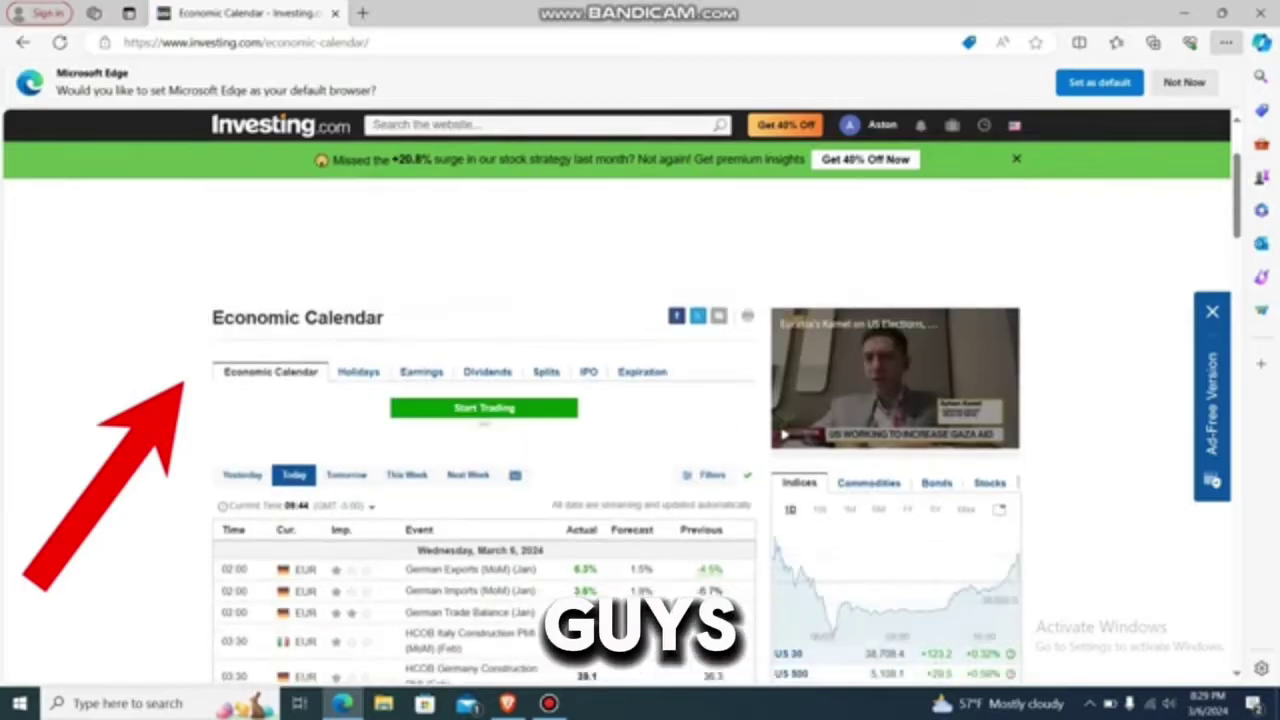
scroll(620, 430, down, 10)
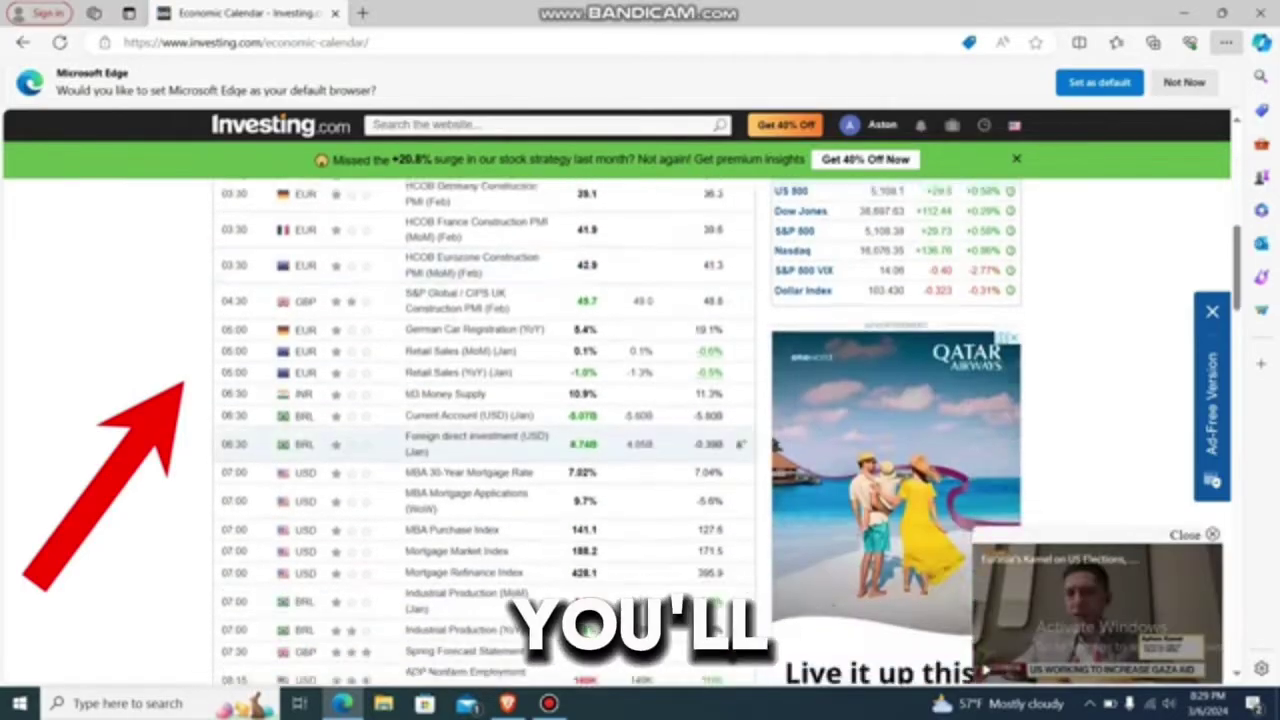
scroll(620, 430, down, 5)
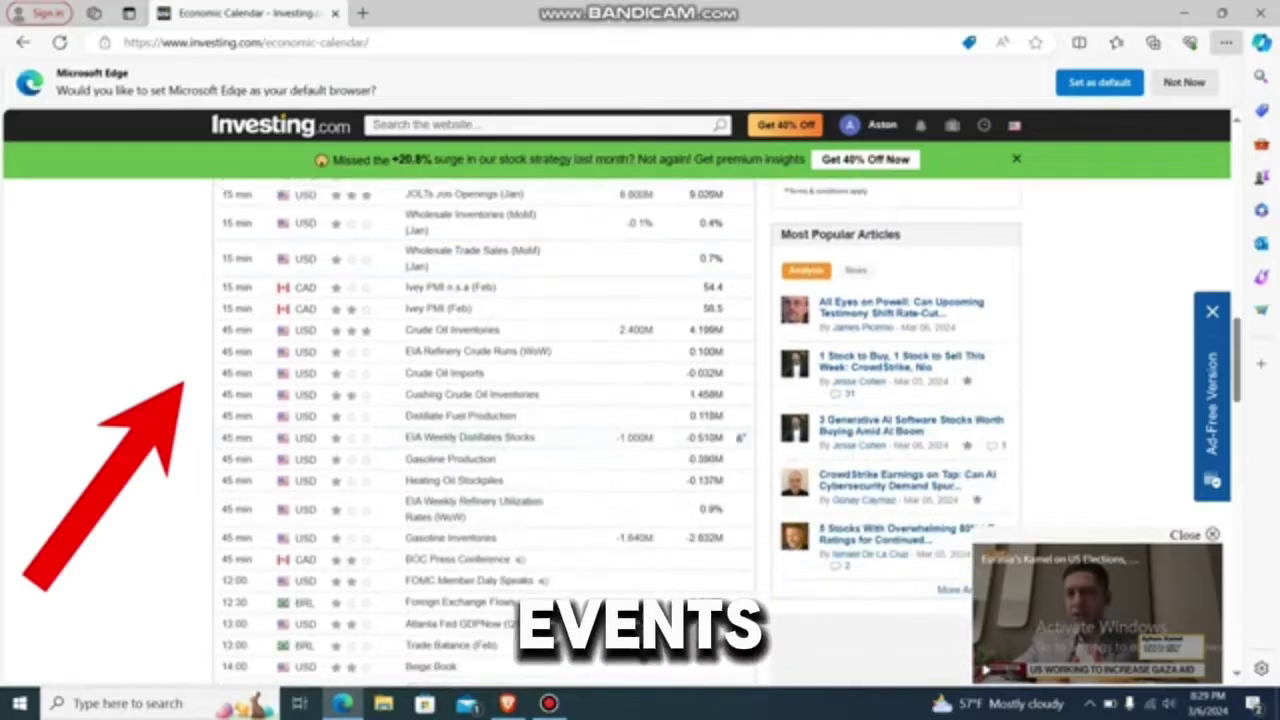
scroll(620, 430, up, 15)
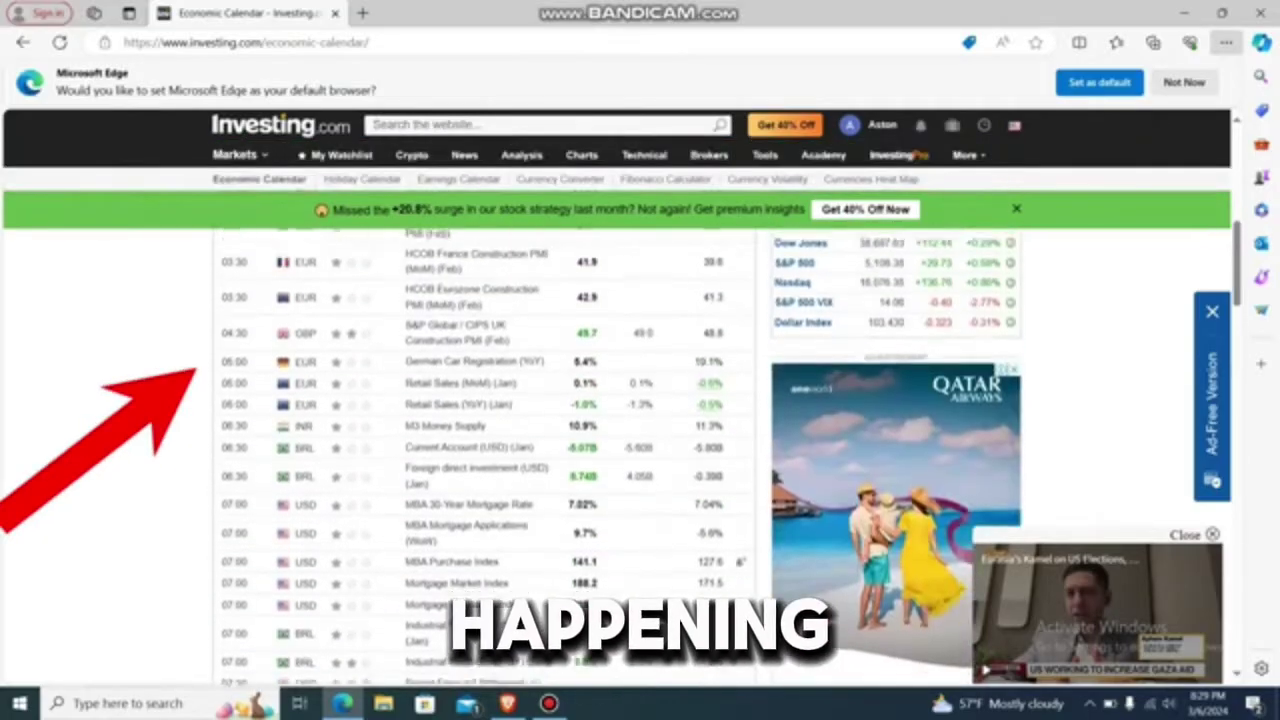
scroll(620, 430, up, 2)
scroll(620, 430, down, 4)
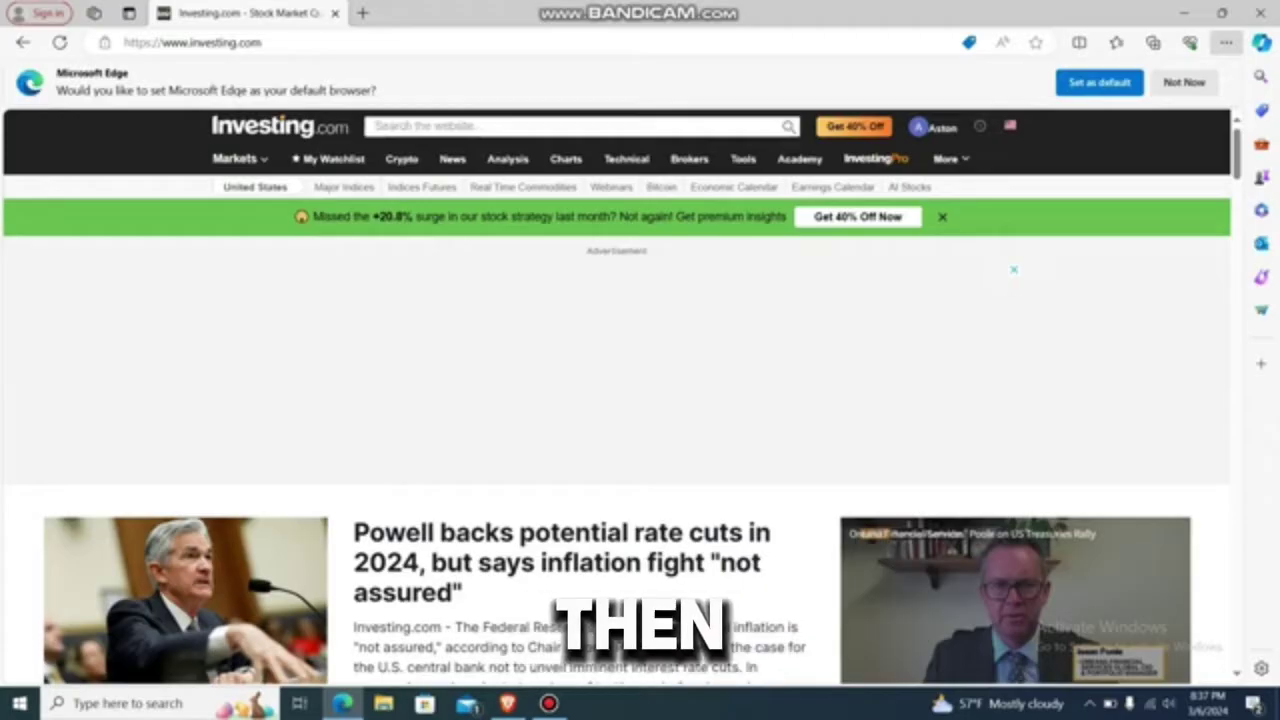
Search the website for "tes" and open the Tesla Inc (TSLA) NASDAQ stock page.
scroll(640, 400, down, 5)
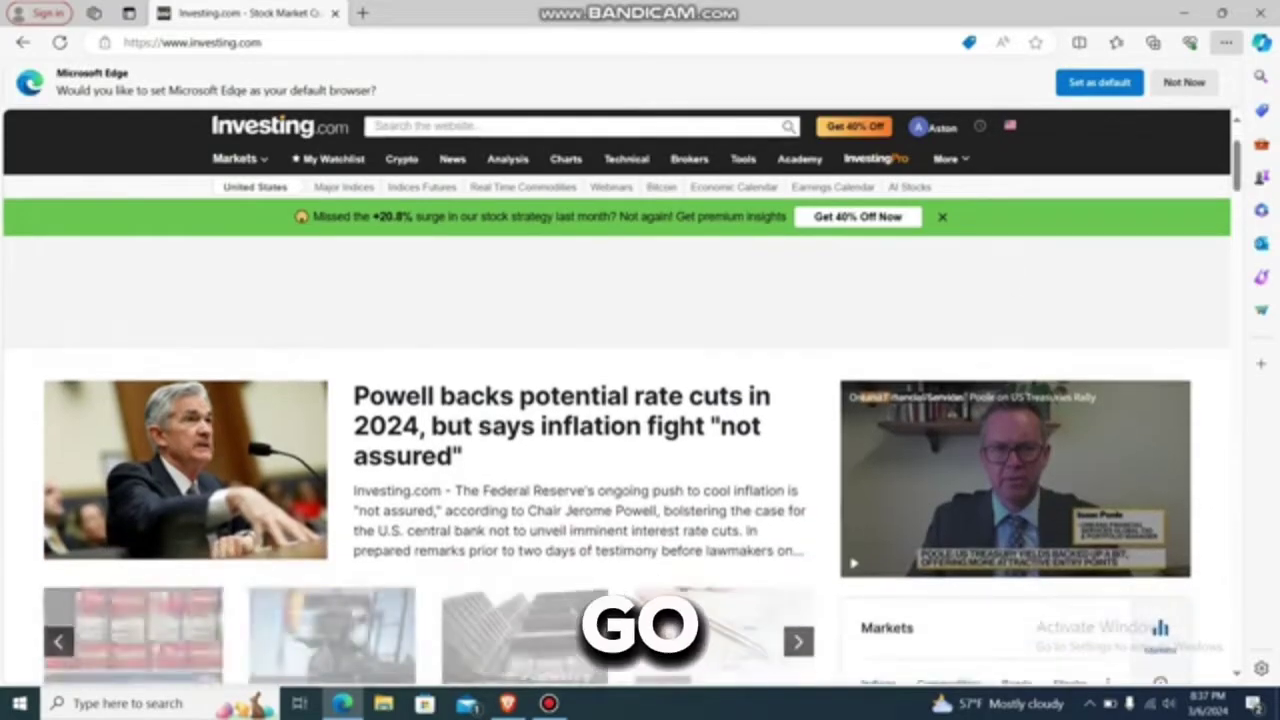
scroll(578, 433, down, 4)
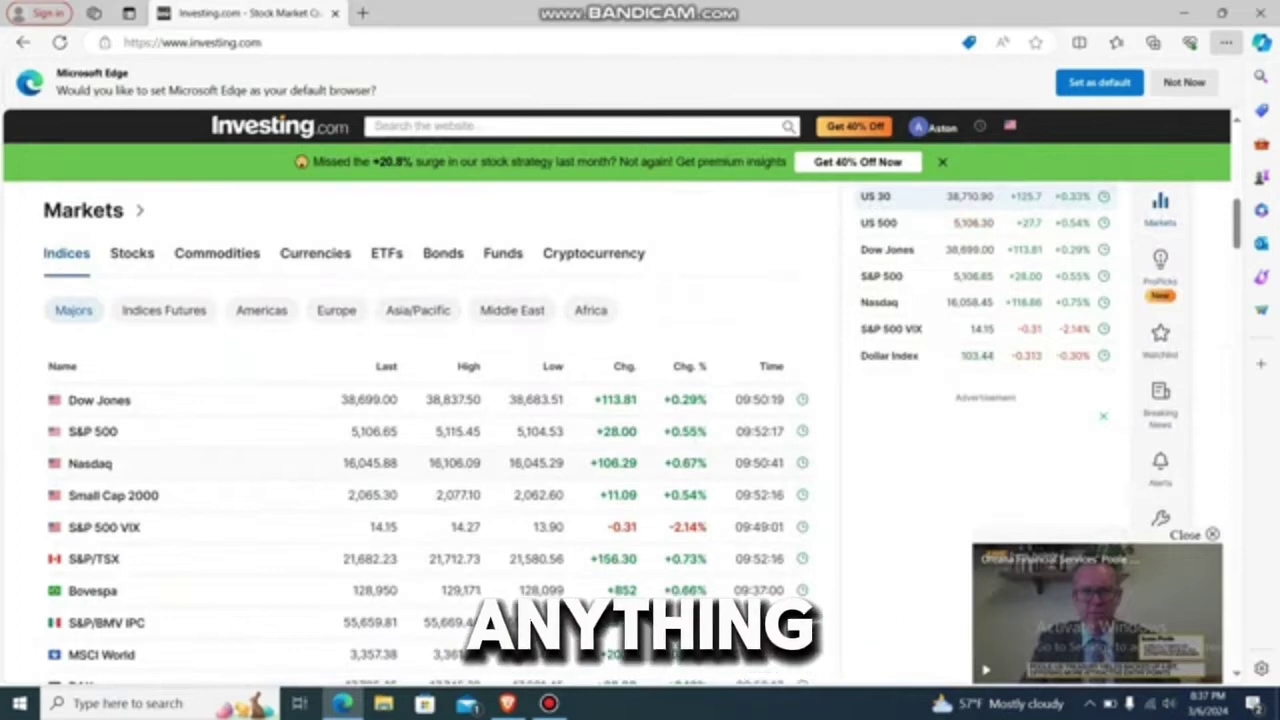
scroll(640, 433, down, 1)
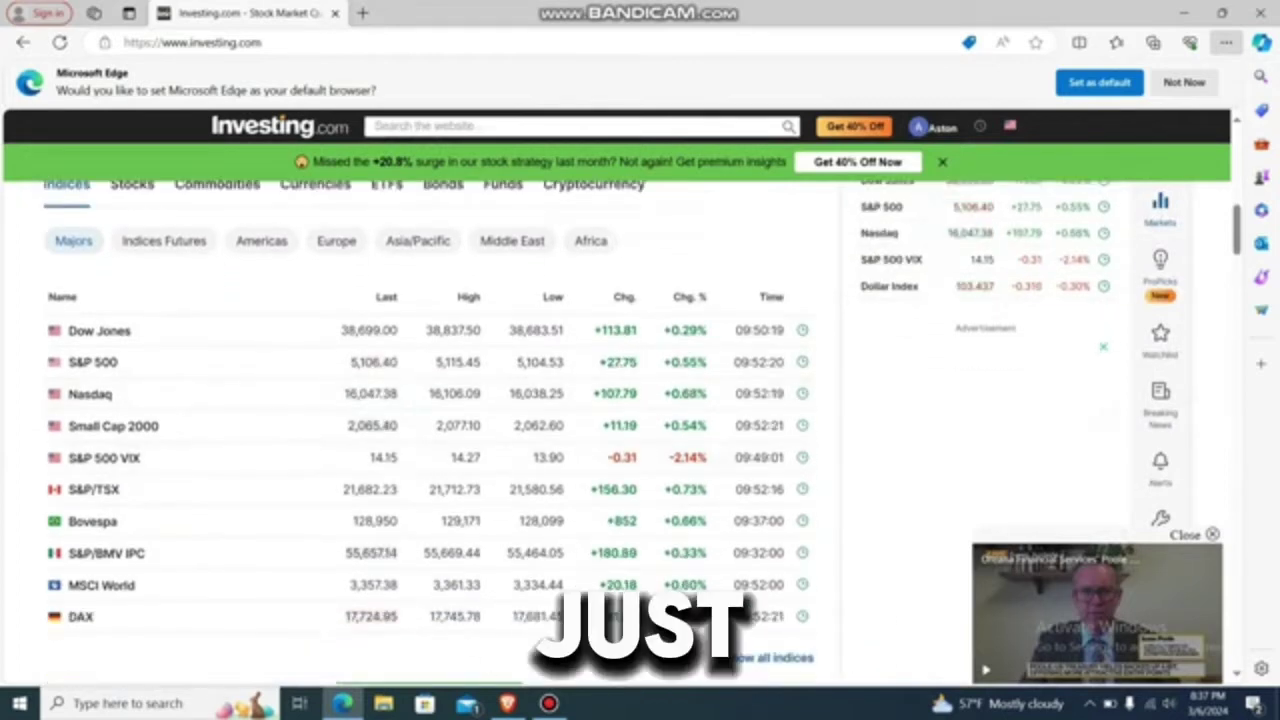
click(420, 126)
text(tes)
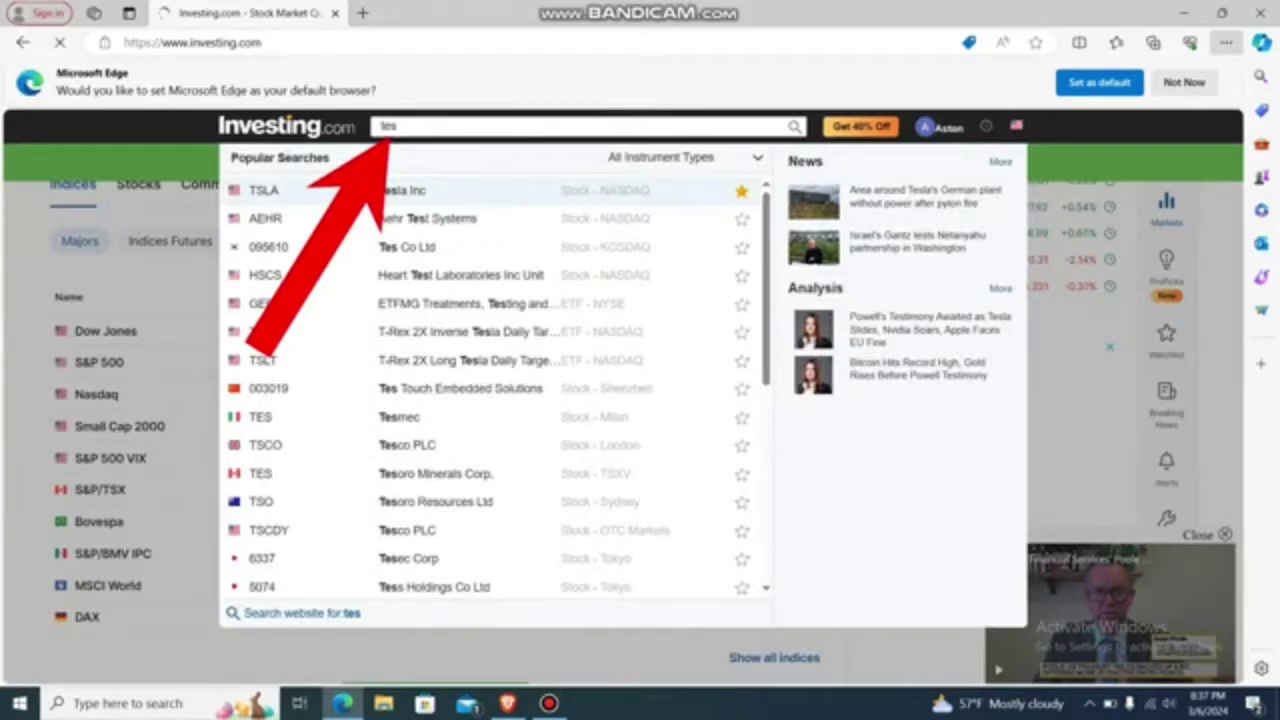
key(Return)
scroll(640, 450, down, 4)
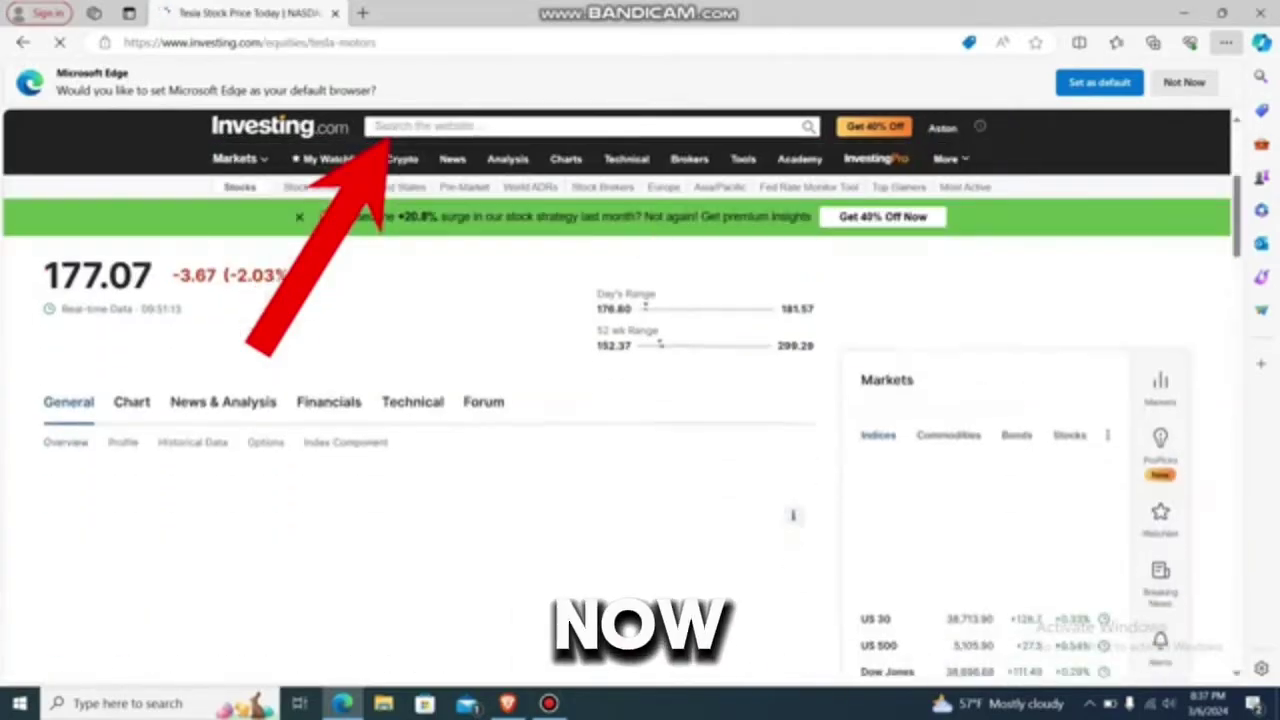
Open Tesla's Streaming Chart and bring the TSLA price chart into view.
mouse_move(131, 341)
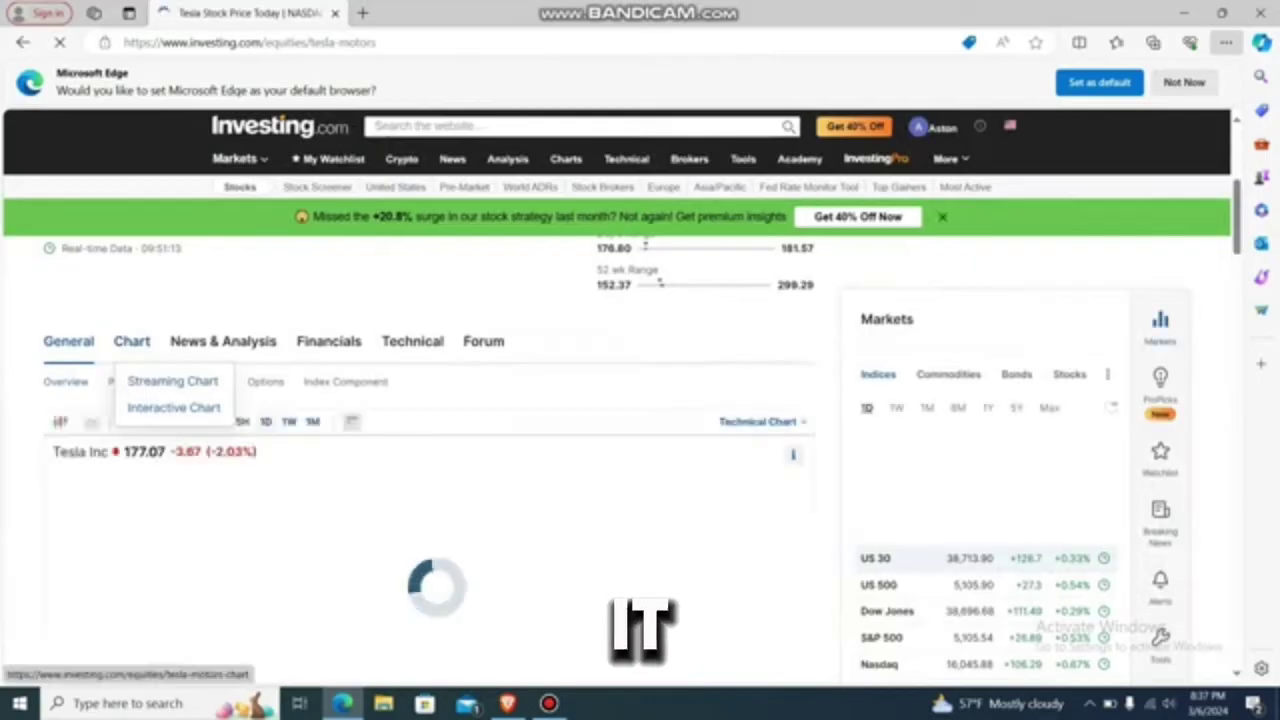
click(172, 381)
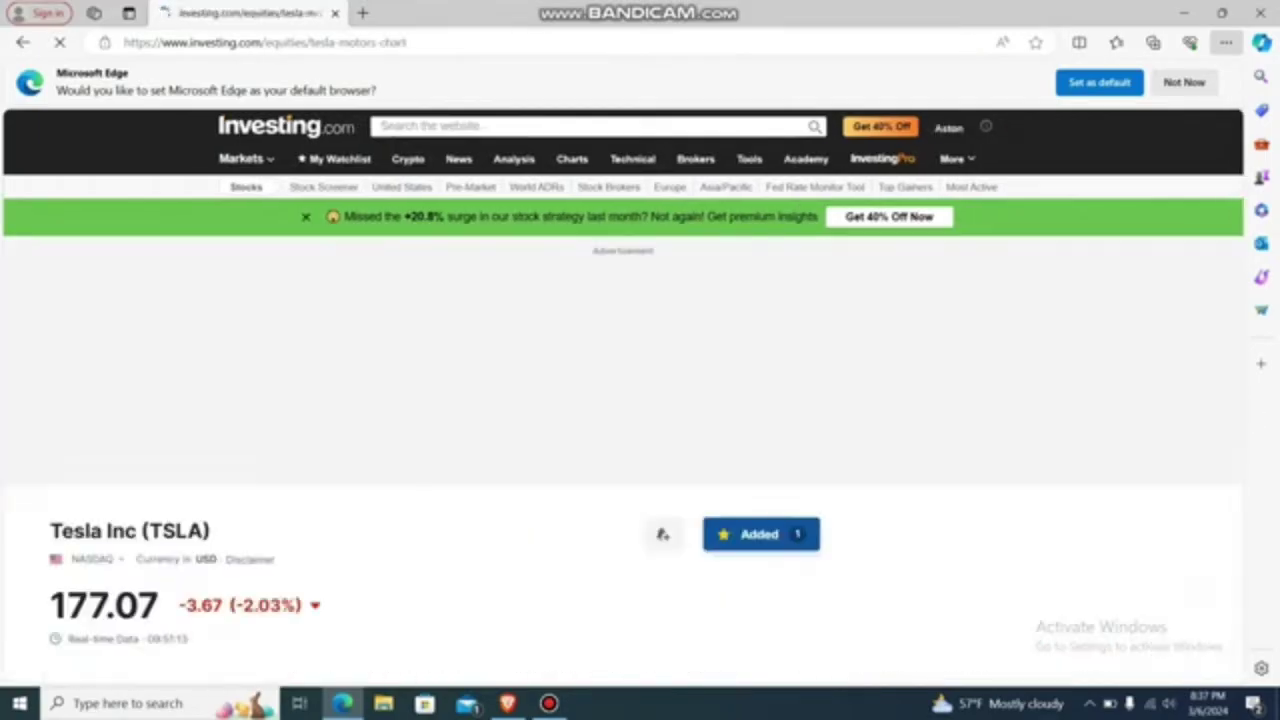
scroll(640, 450, down, 3)
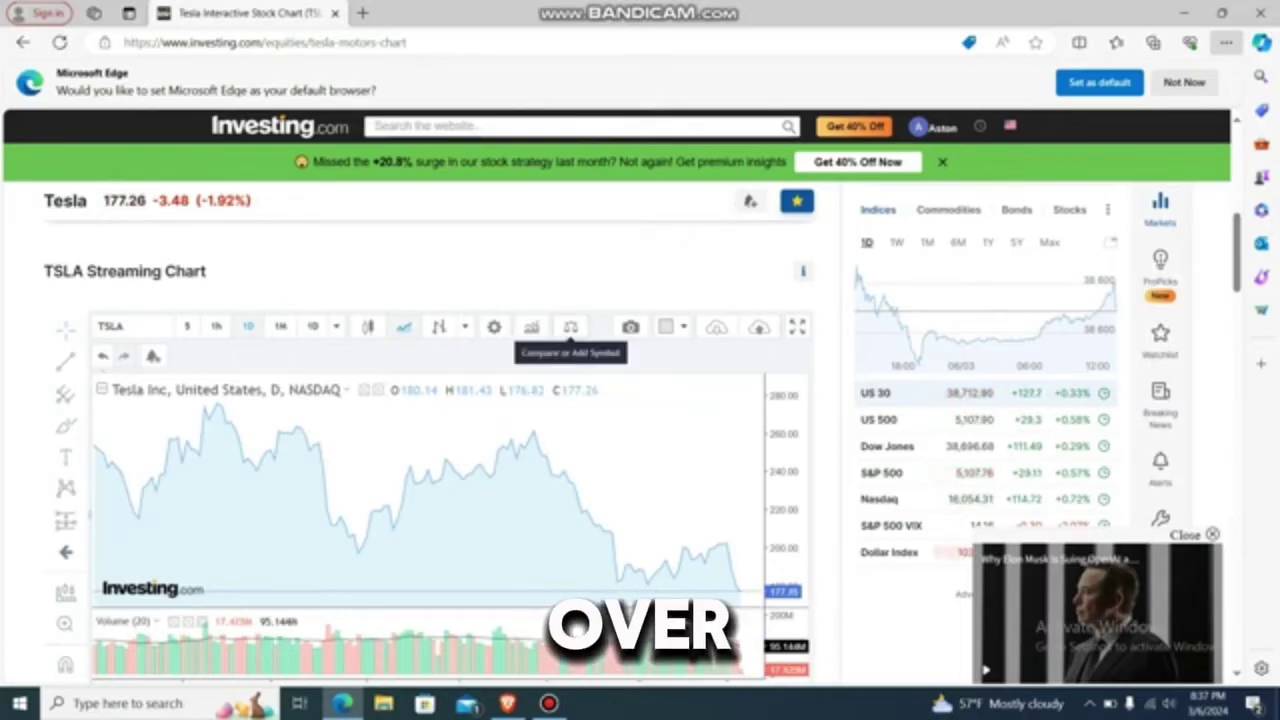
Add the Bollinger Bands indicator to the TSLA streaming chart.
click(531, 327)
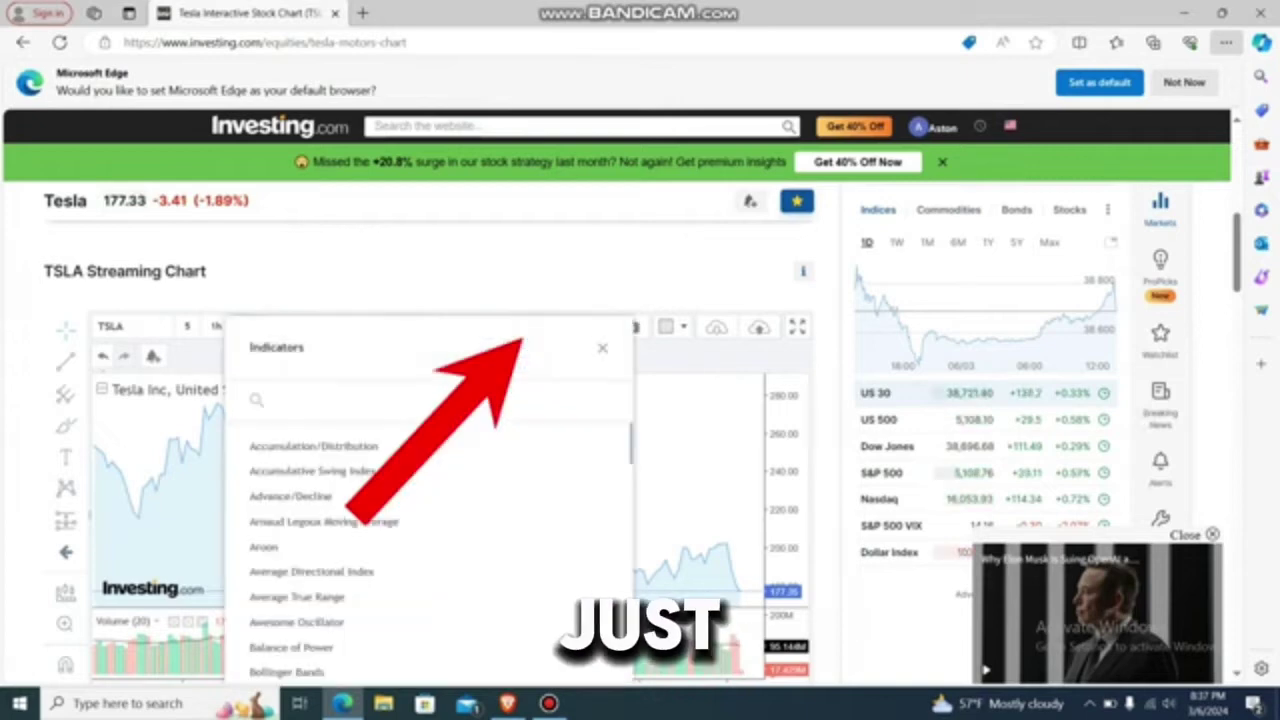
scroll(640, 440, down, 2)
scroll(430, 412, down, 2)
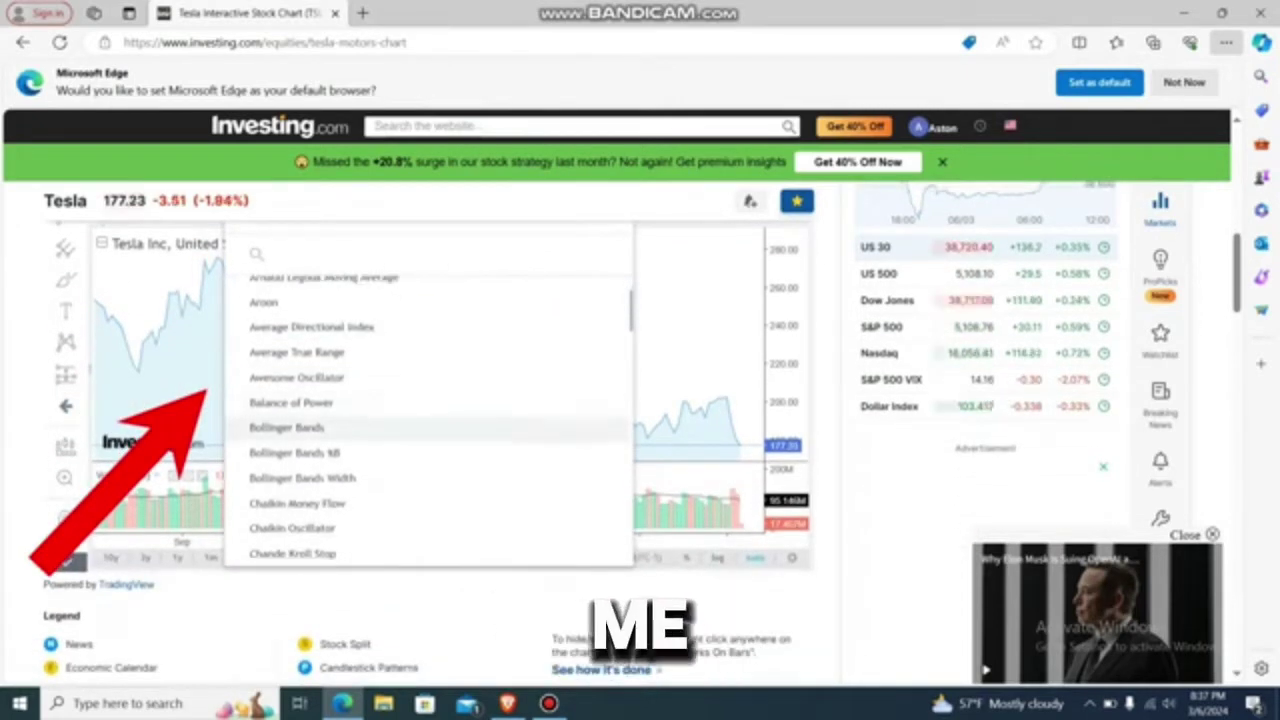
click(410, 429)
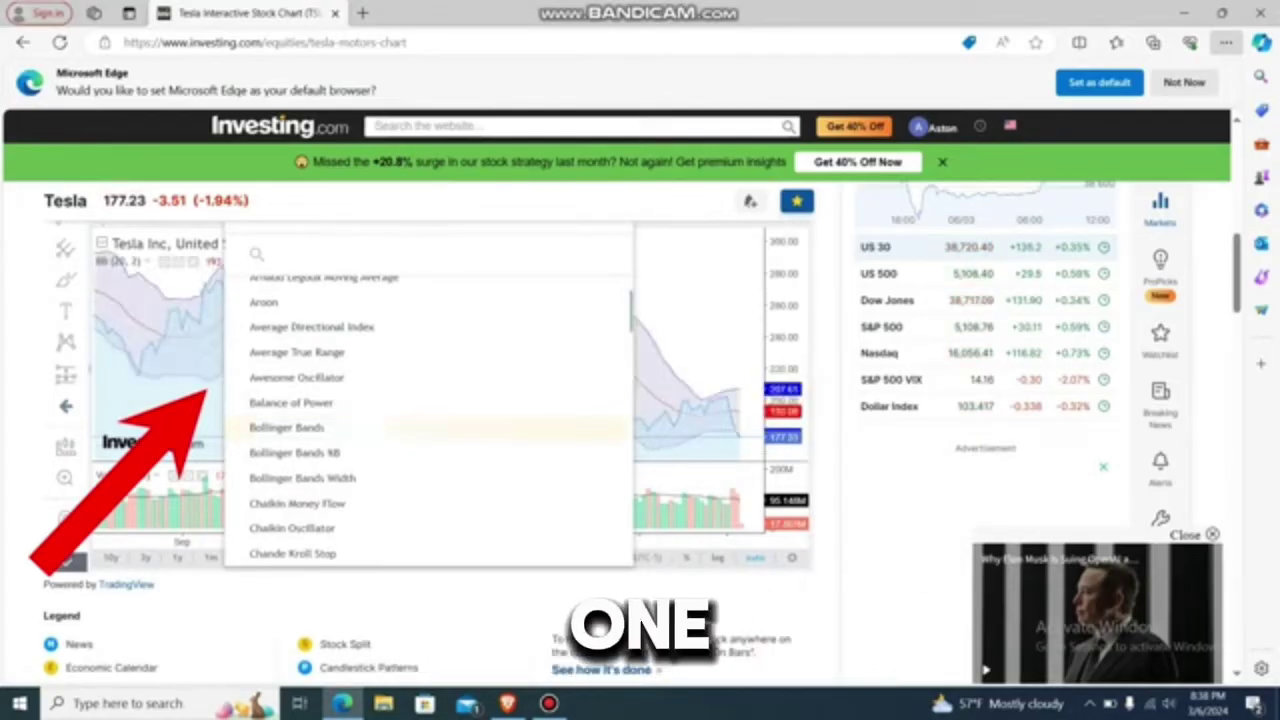
Add the Correlation Coefficient indicator to the TSLA chart and close the indicators list.
scroll(300, 430, down, 3)
scroll(425, 419, down, 2)
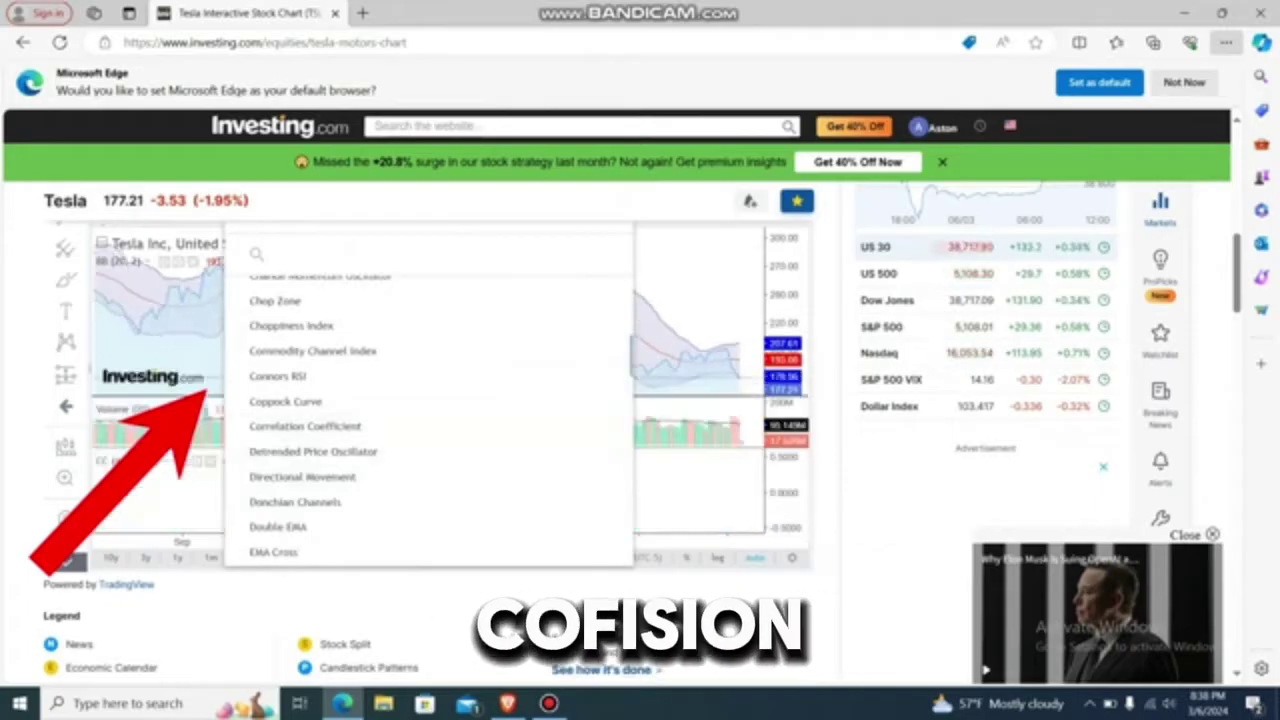
click(305, 426)
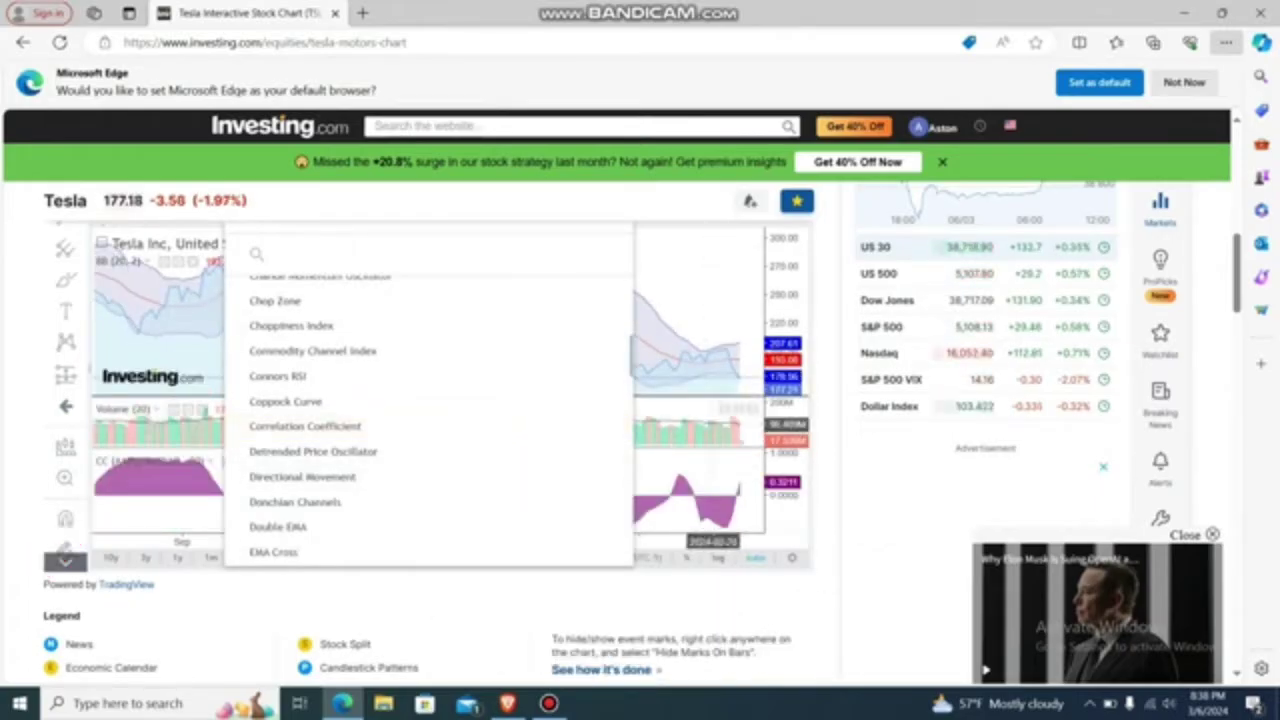
scroll(430, 420, up, 3)
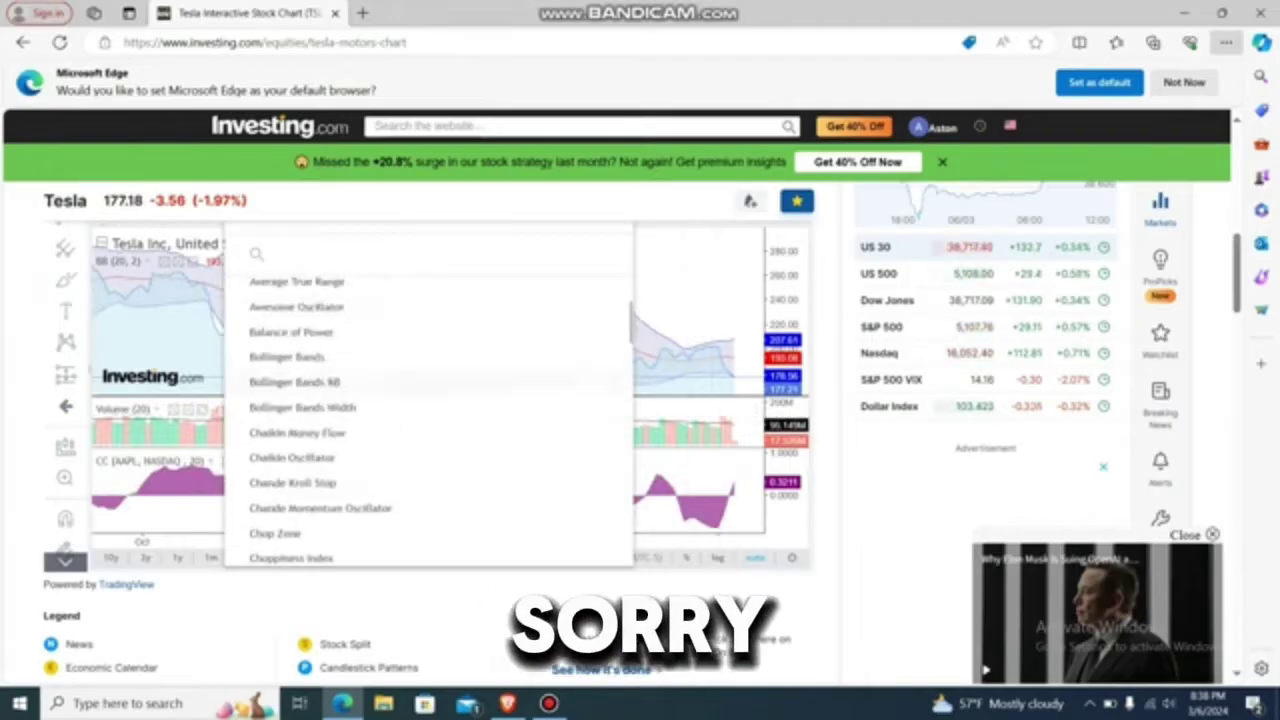
scroll(430, 450, up, 2)
click(602, 336)
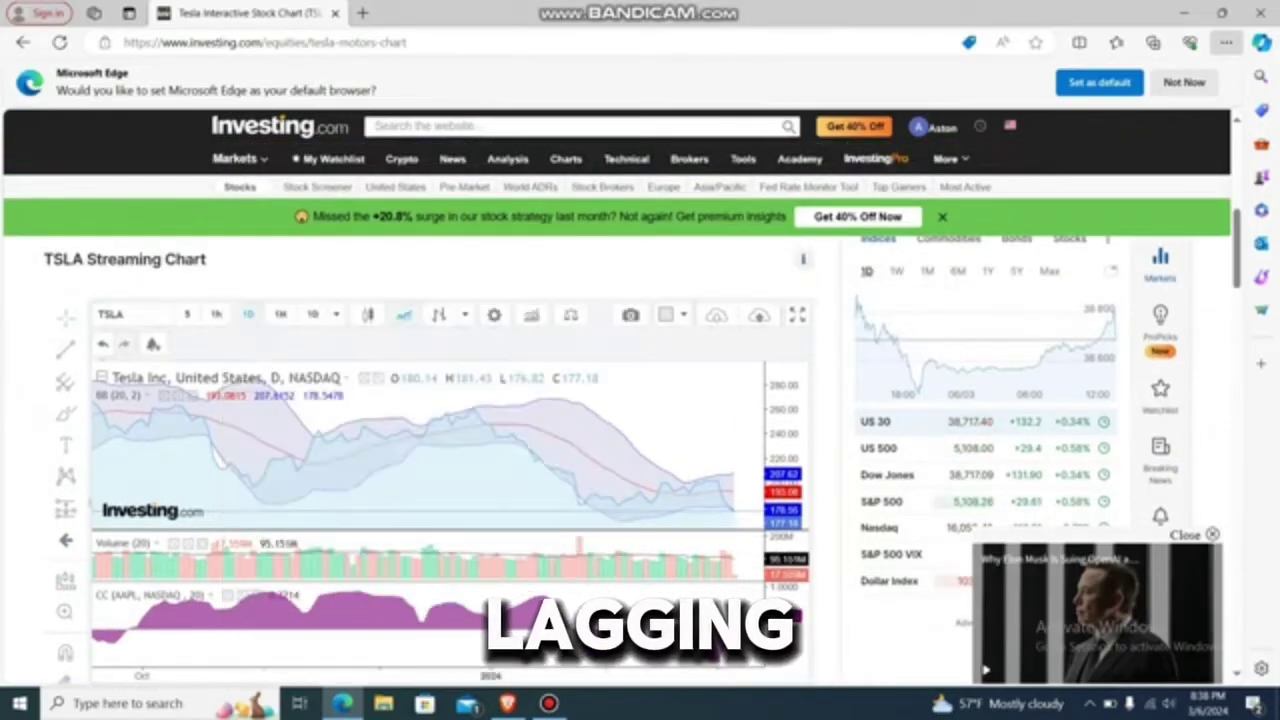
Save the TSLA chart with its added indicators as a new named chart layout.
scroll(446, 496, down, 3)
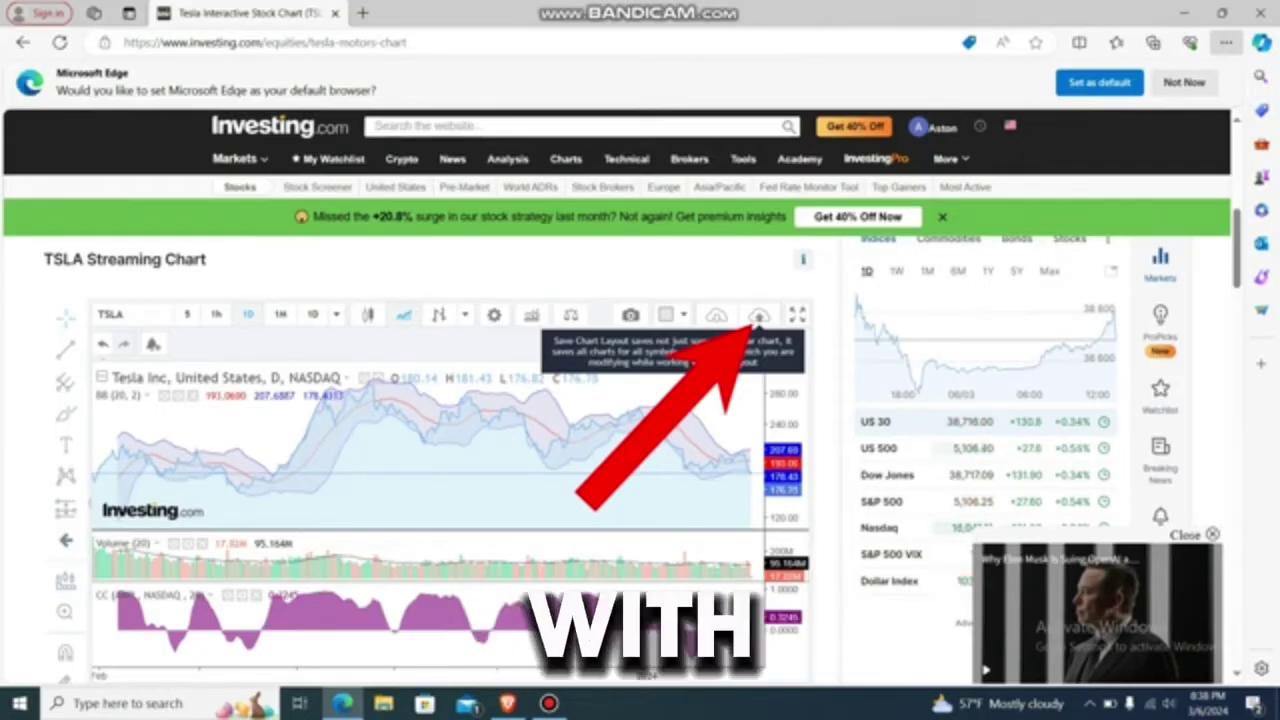
click(759, 316)
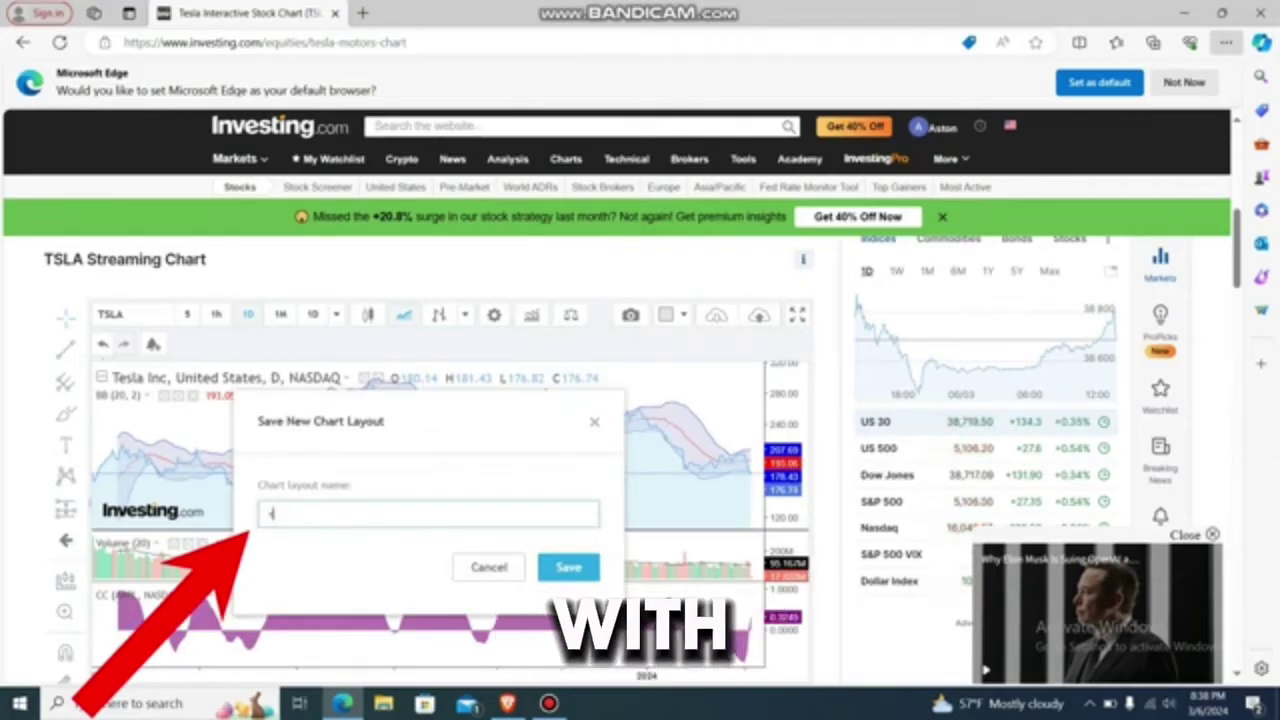
key(Return)
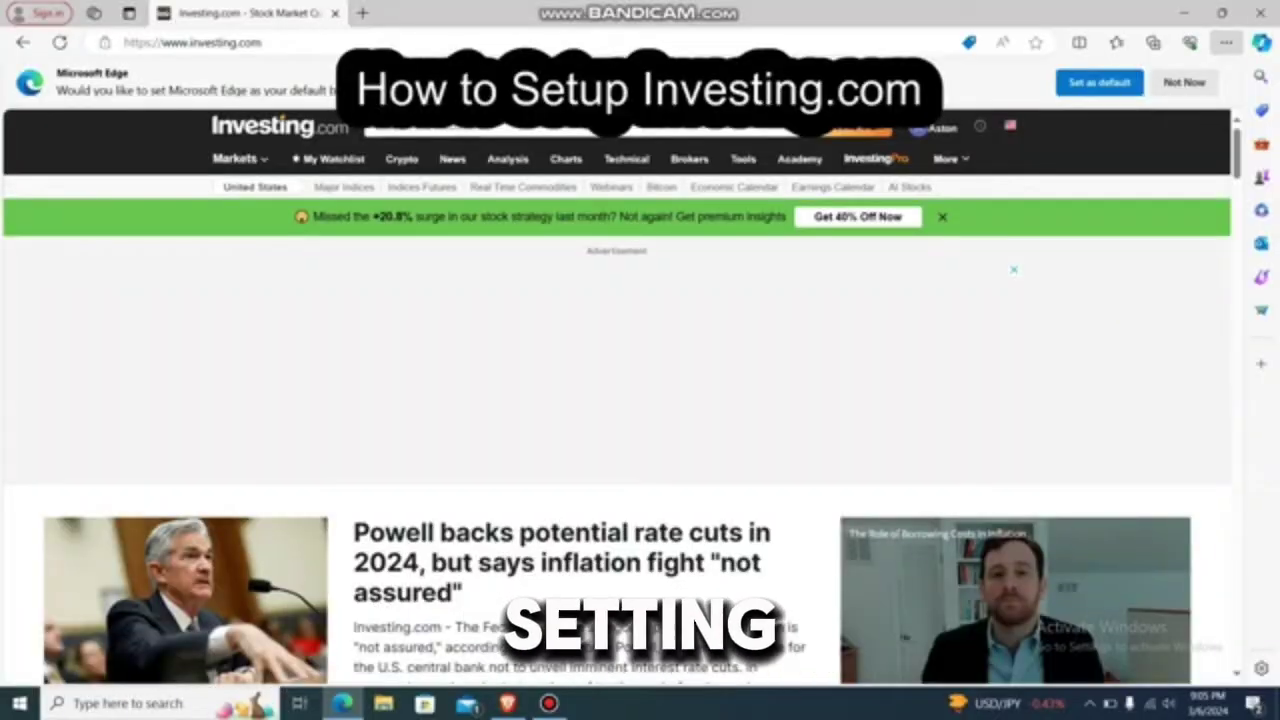
scroll(617, 440, down, 1)
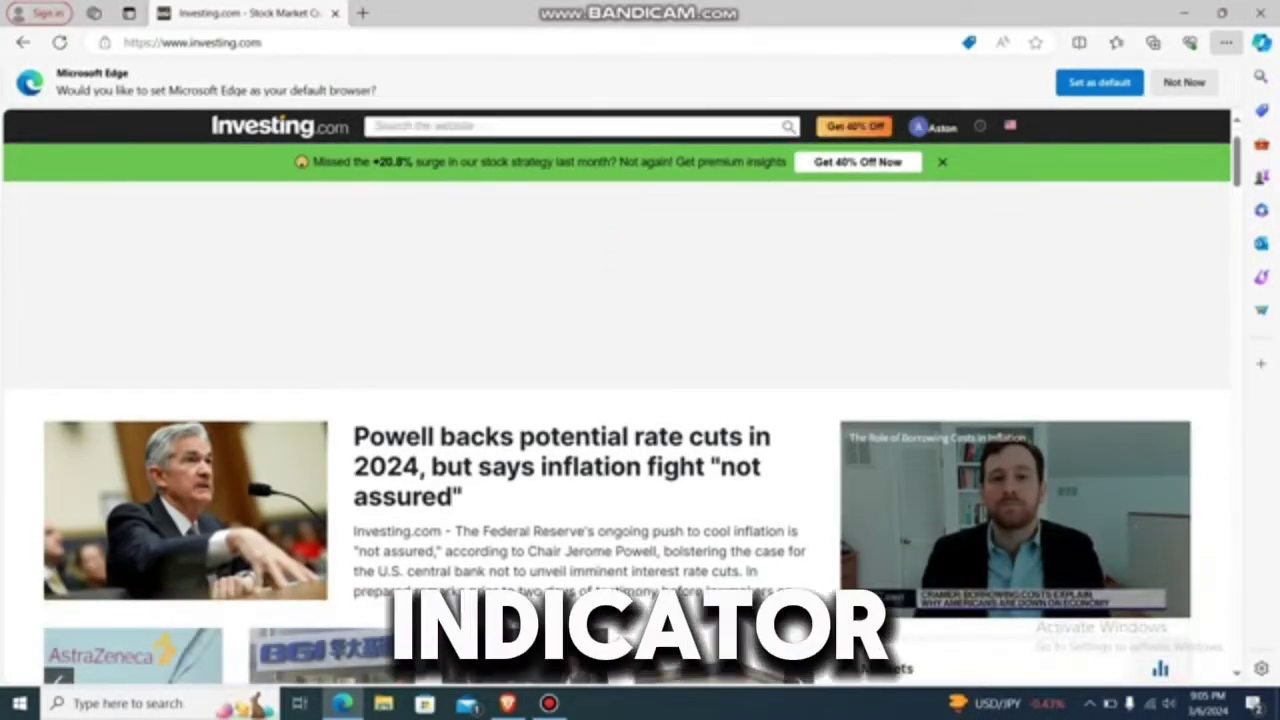
scroll(640, 430, down, 8)
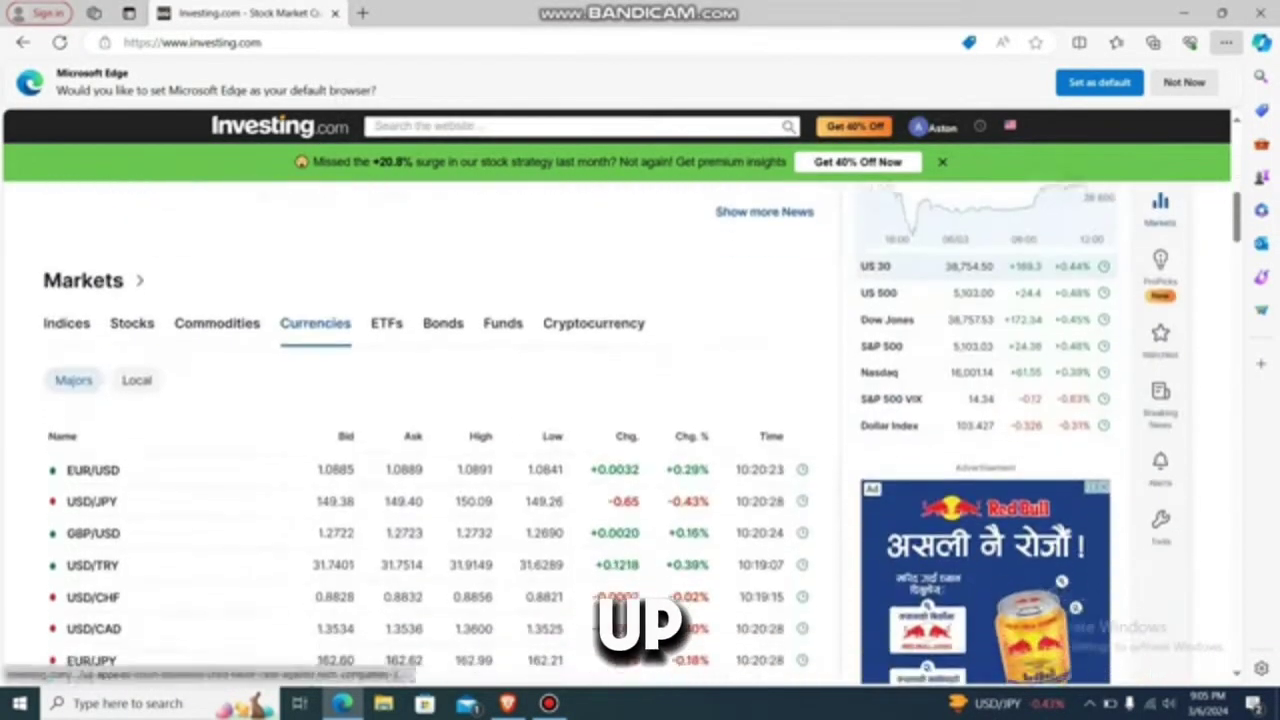
scroll(640, 430, up, 10)
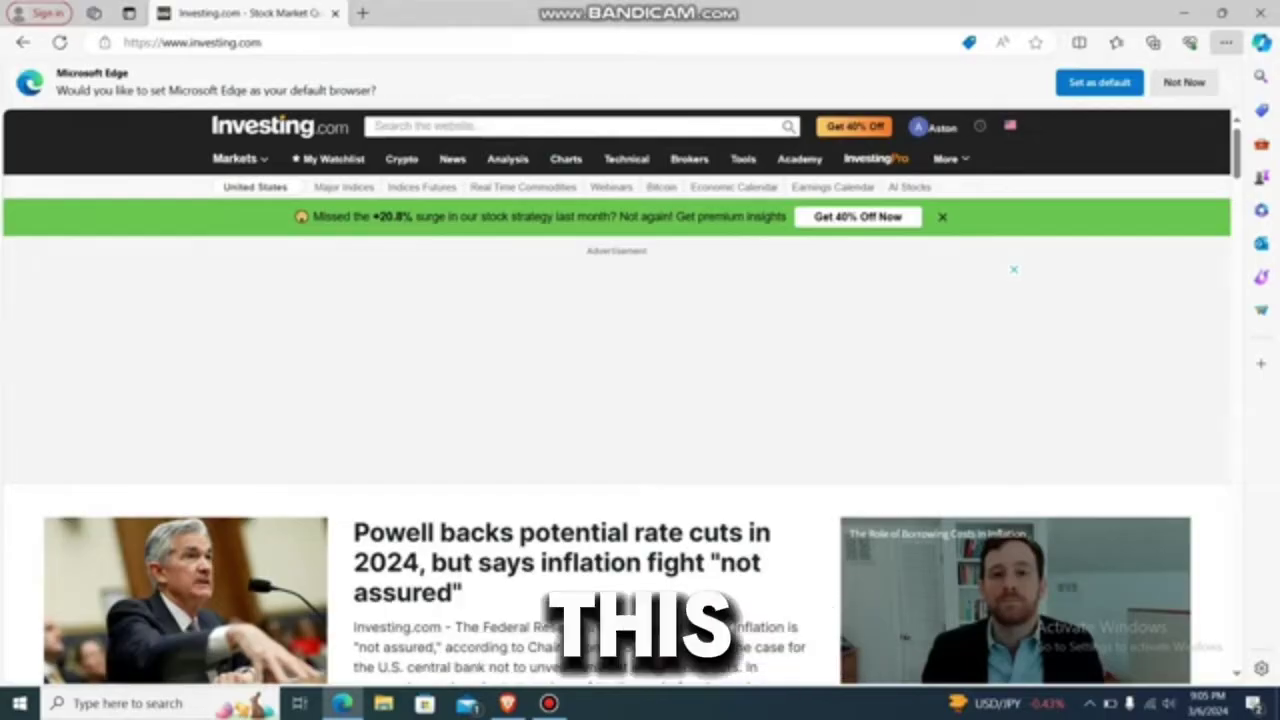
scroll(616, 400, down, 3)
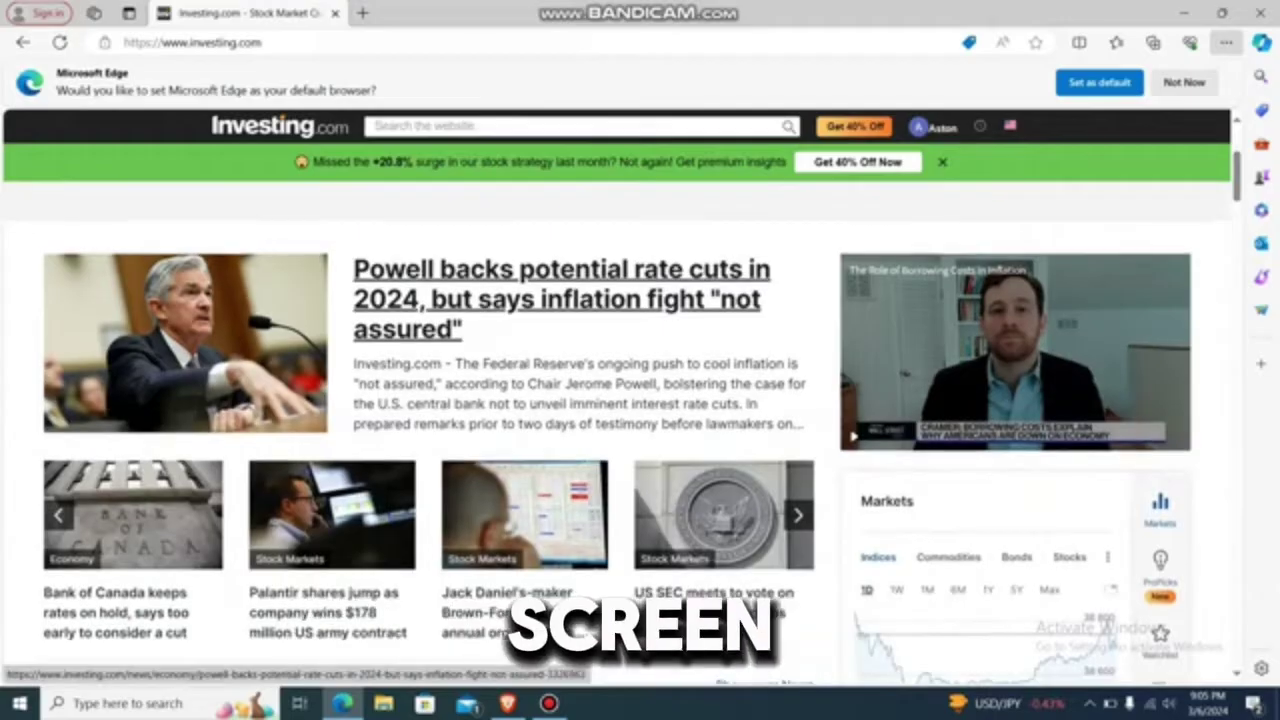
scroll(616, 400, up, 2)
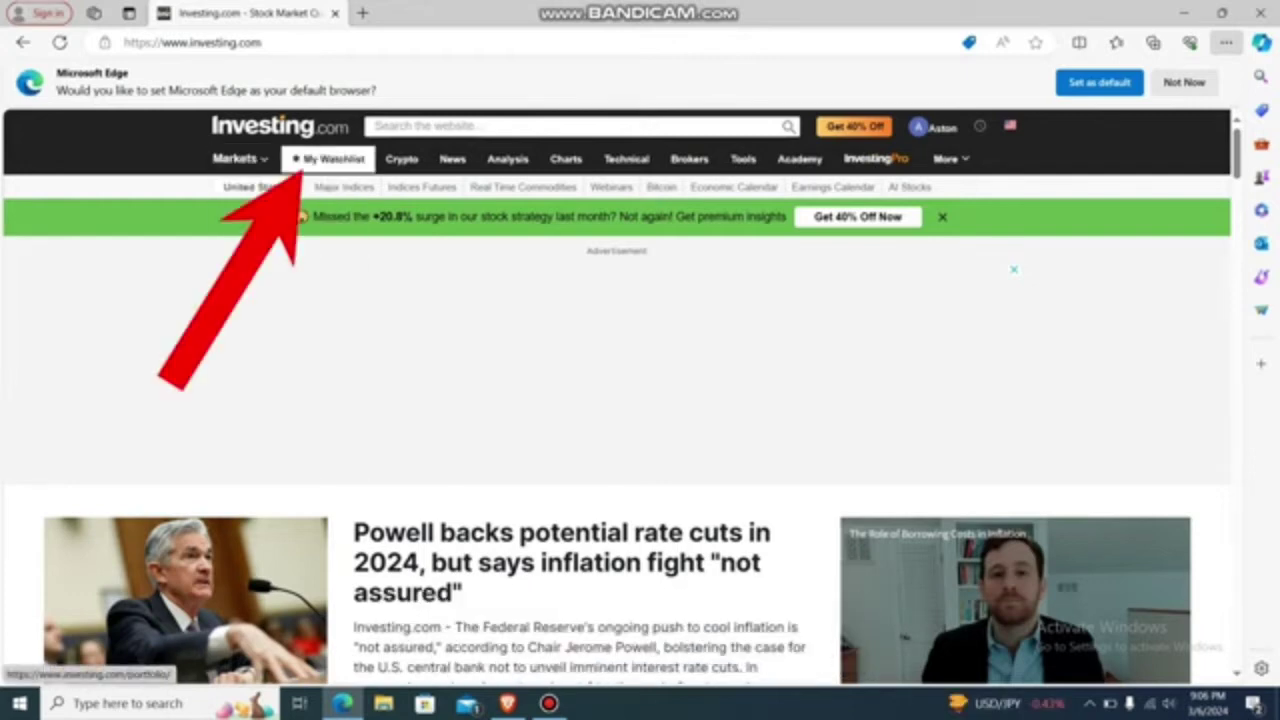
Open the staaa watchlist in My Watchlist and add NVIDIA Corporation (NVDA) by searching for "nvid".
click(330, 158)
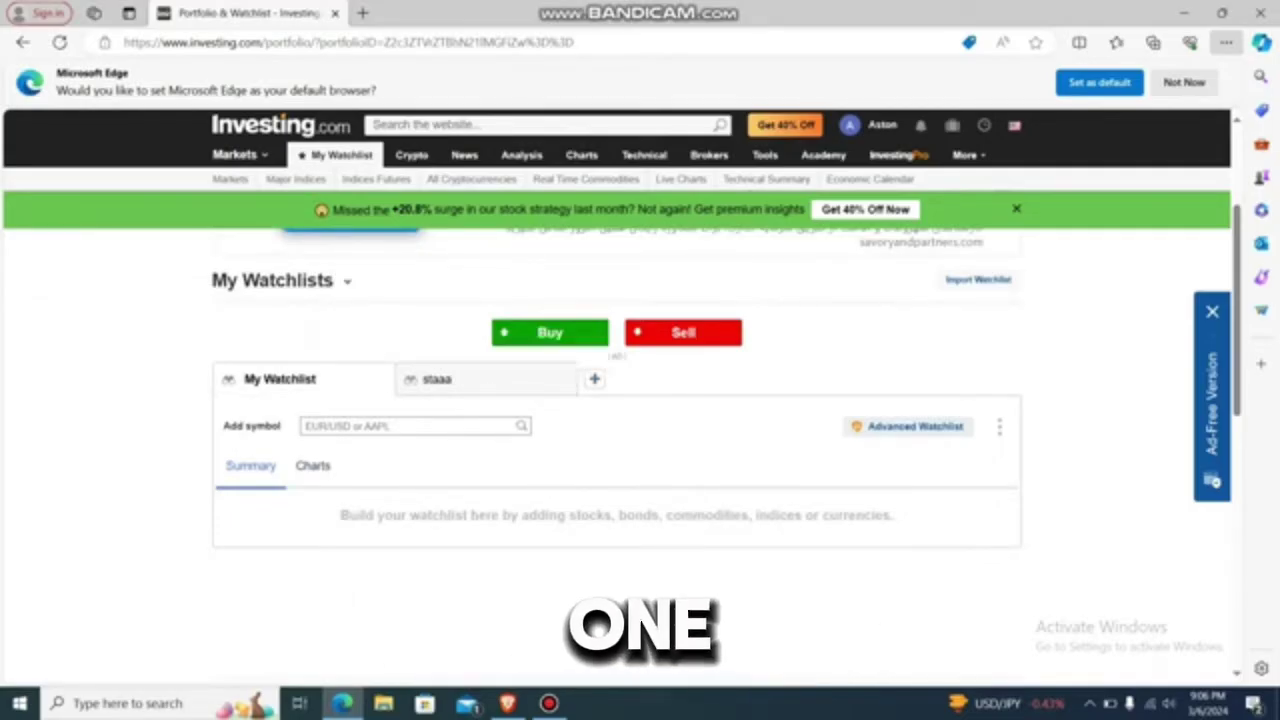
click(485, 379)
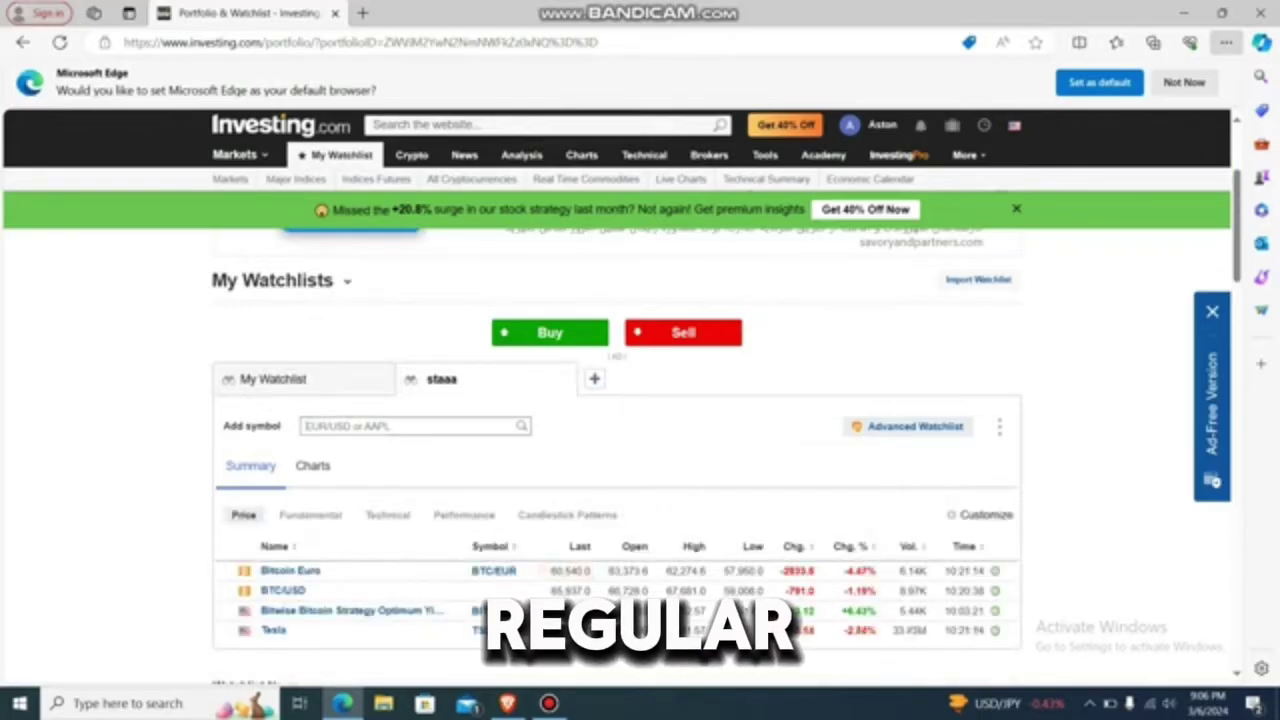
click(307, 426)
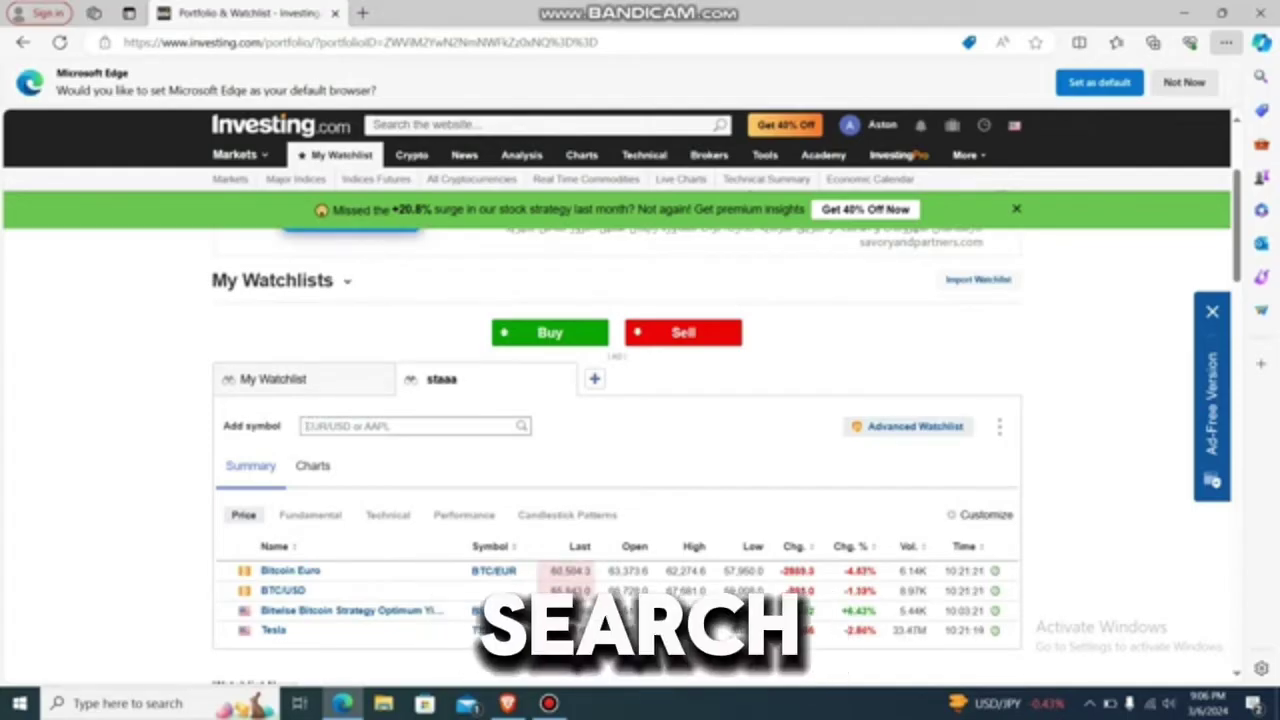
text(nvidi)
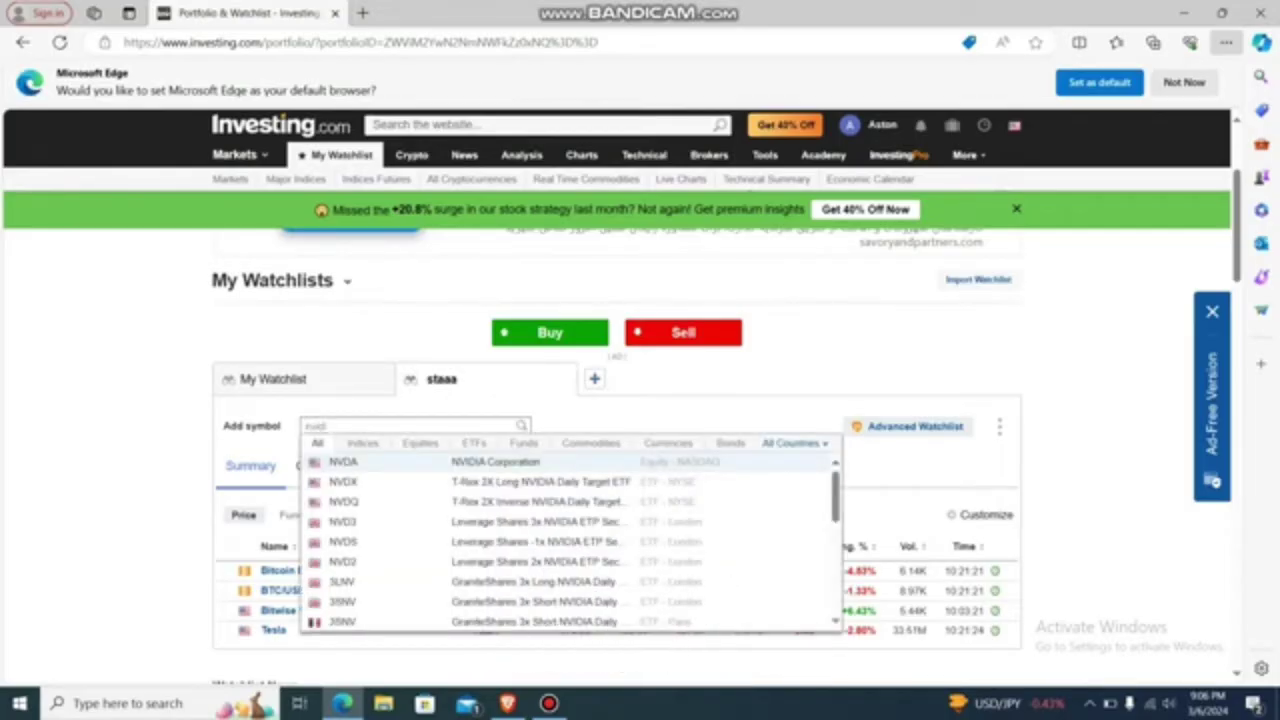
key(Return)
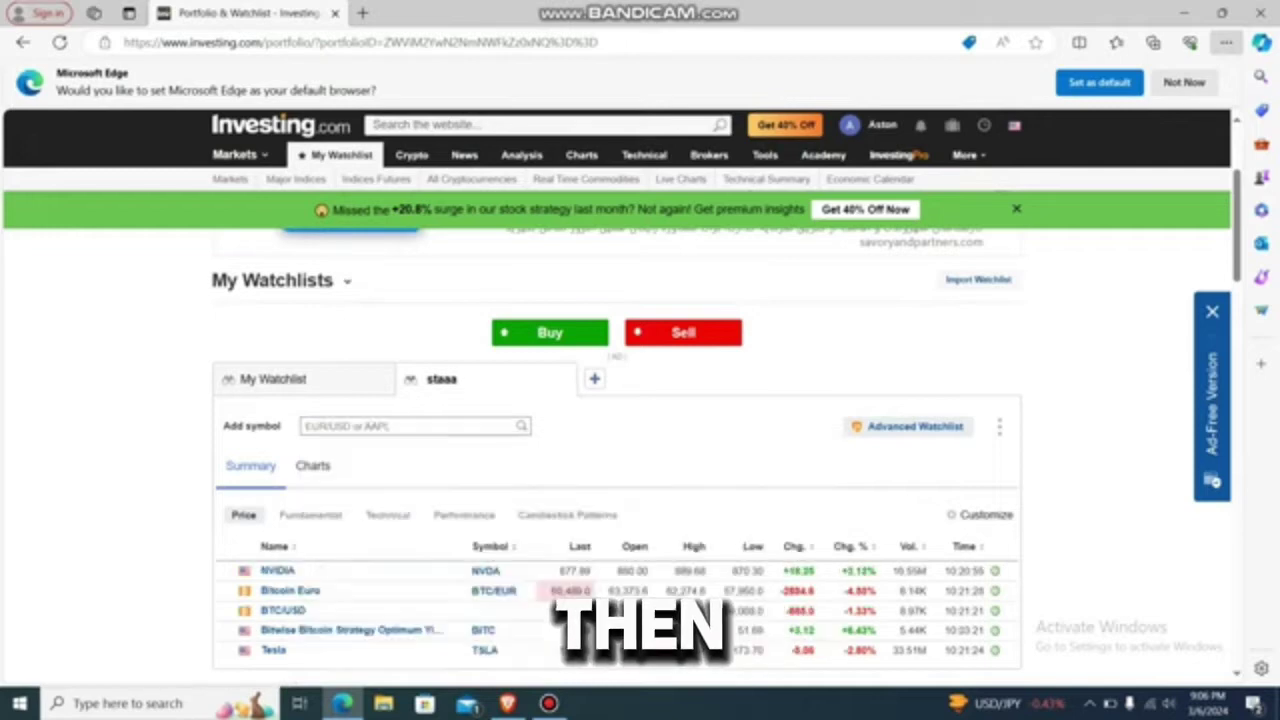
scroll(640, 450, down, 1)
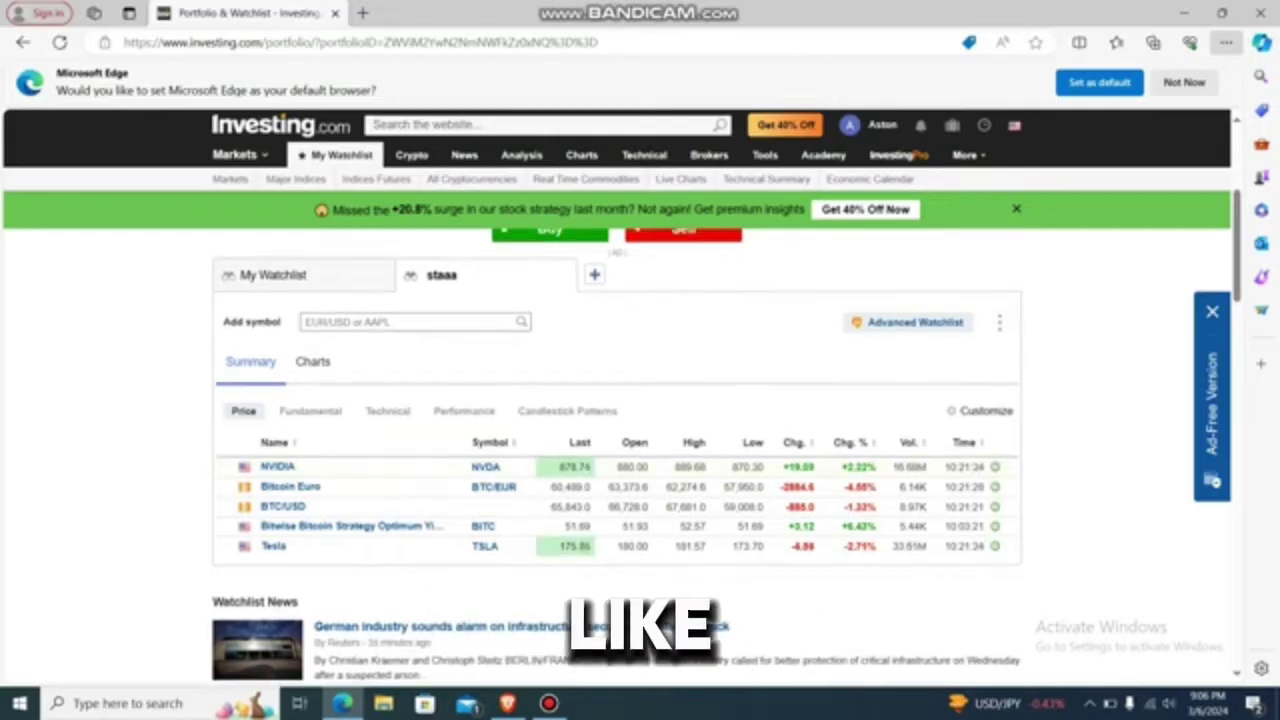
scroll(640, 450, up, 2)
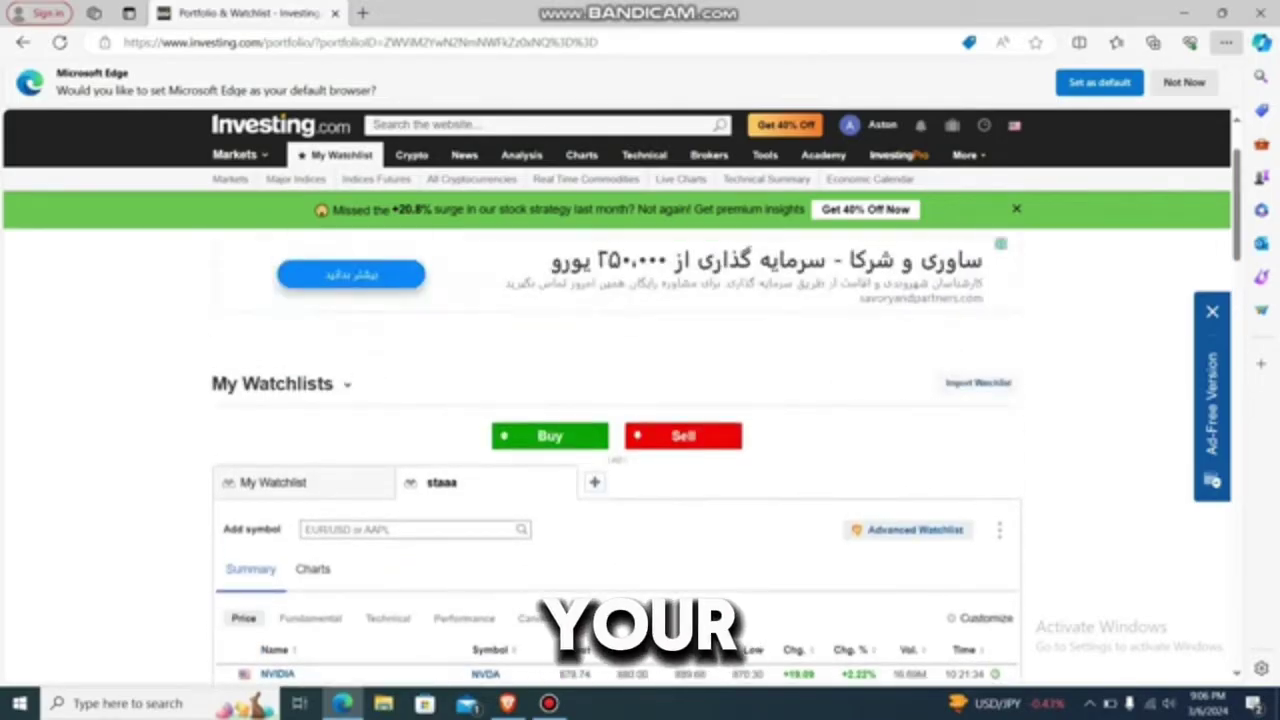
Open the real-time Live Charts page and bring the Crude Oil WTI Futures chart into view.
mouse_move(581, 155)
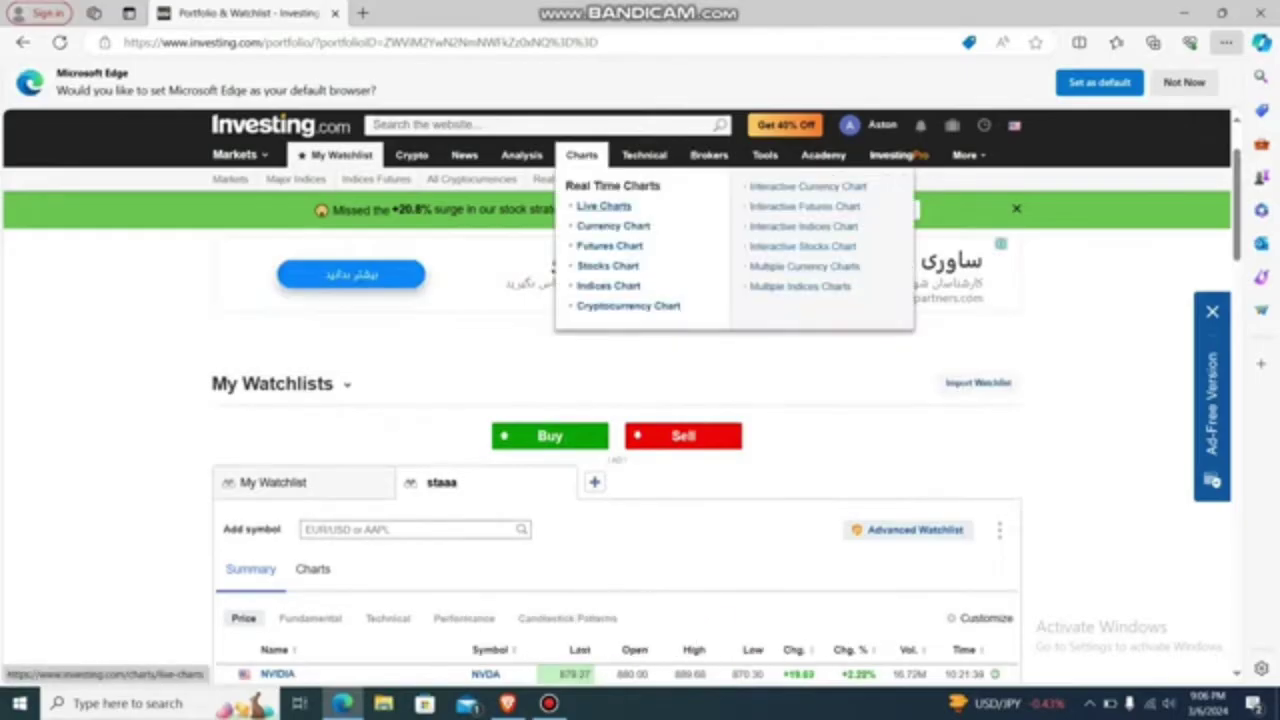
click(604, 206)
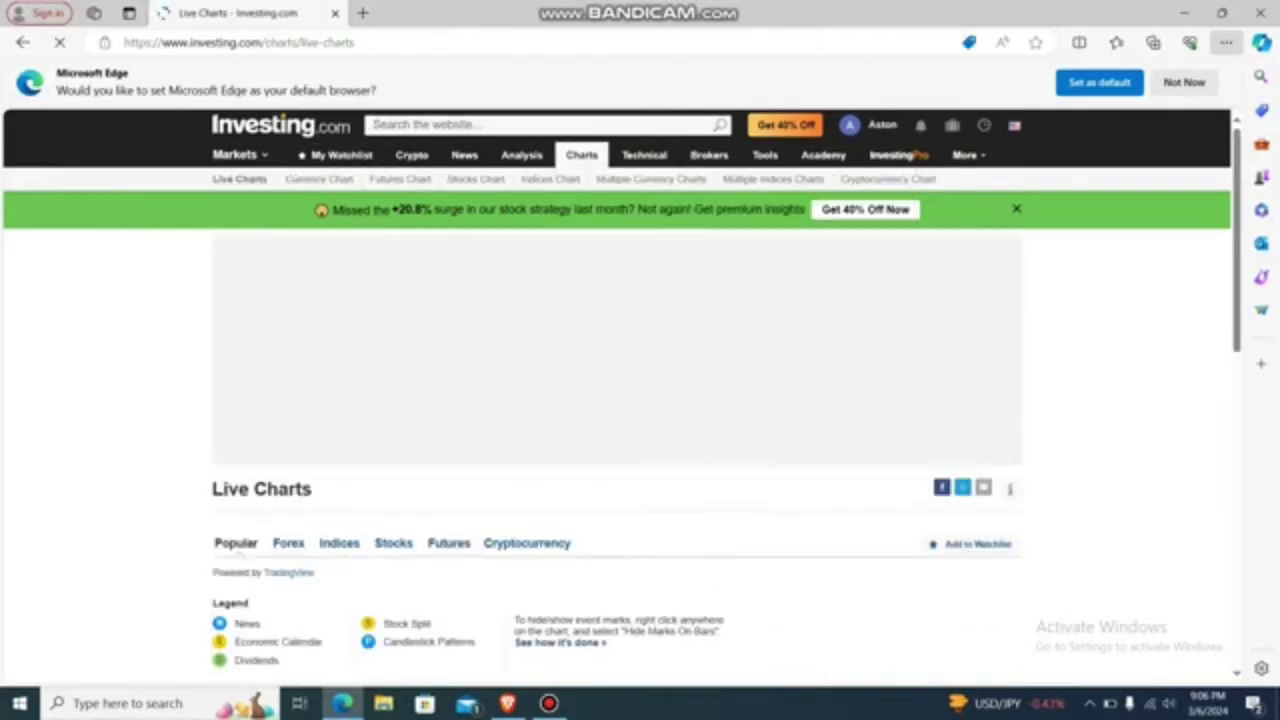
scroll(616, 400, down, 3)
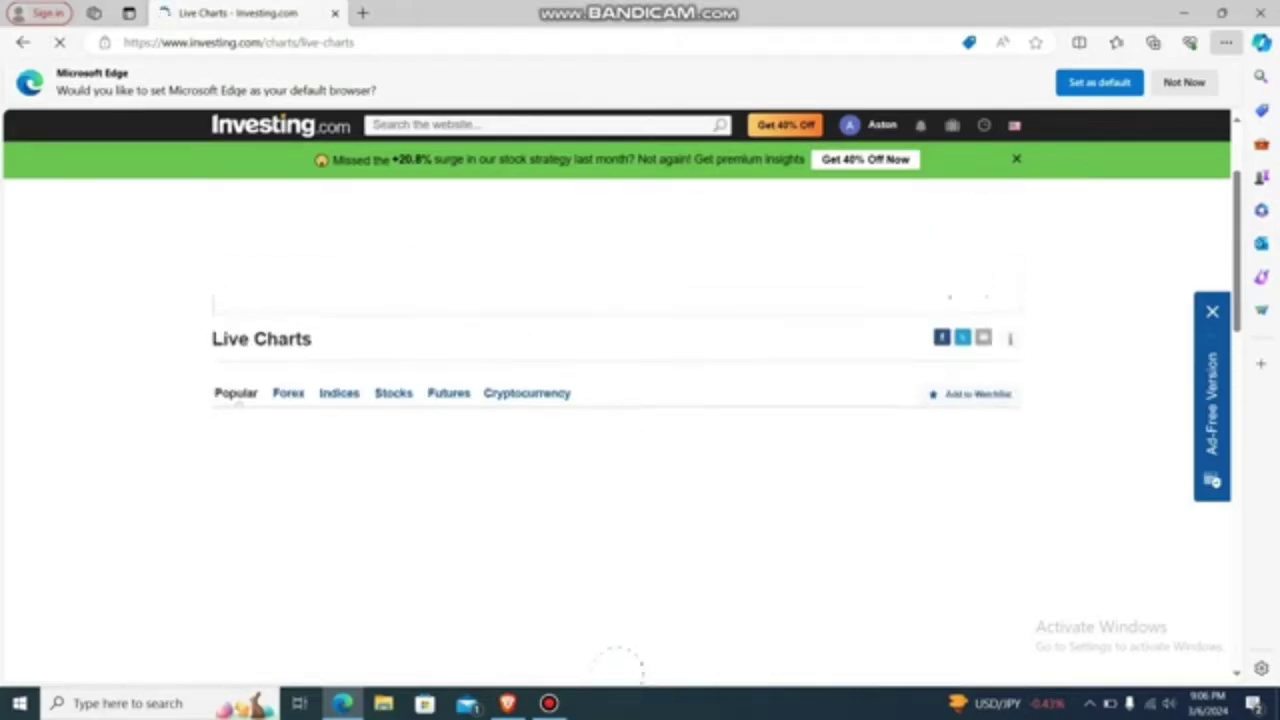
scroll(349, 463, down, 2)
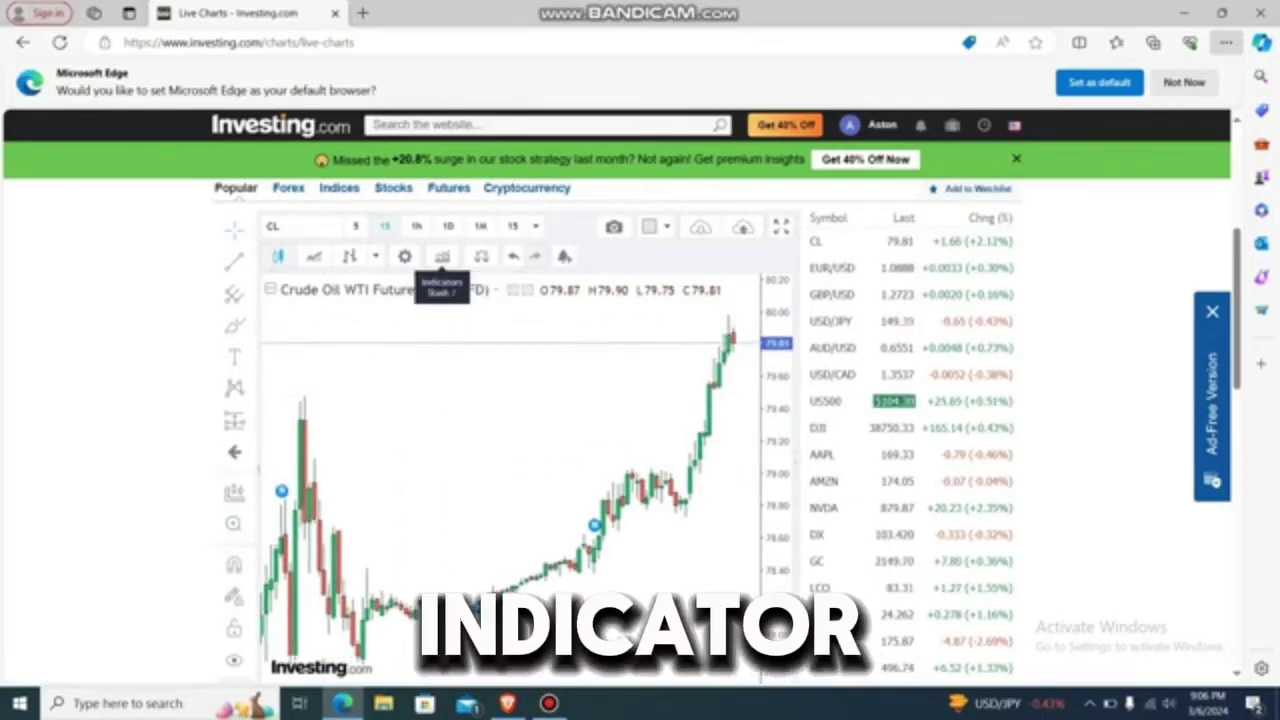
Add the Balance of Power indicator to the Crude Oil WTI Futures chart and close the indicators list.
click(442, 256)
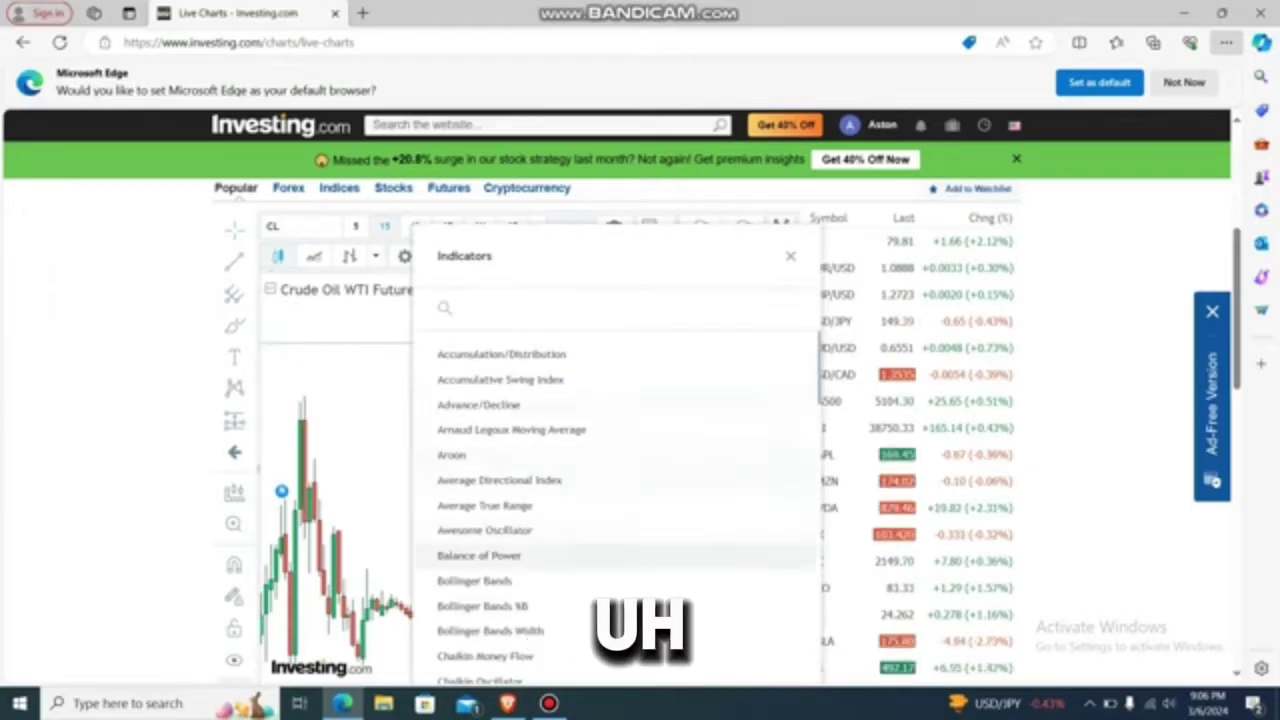
scroll(500, 540, down, 2)
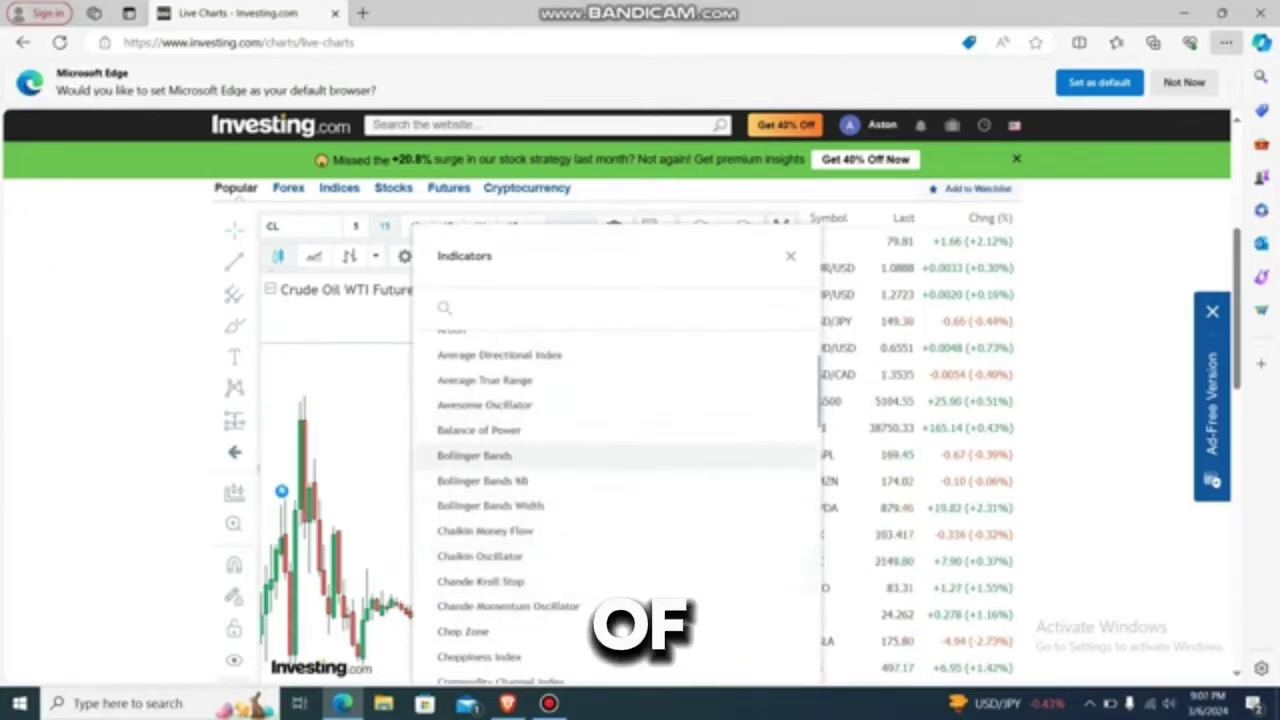
click(479, 430)
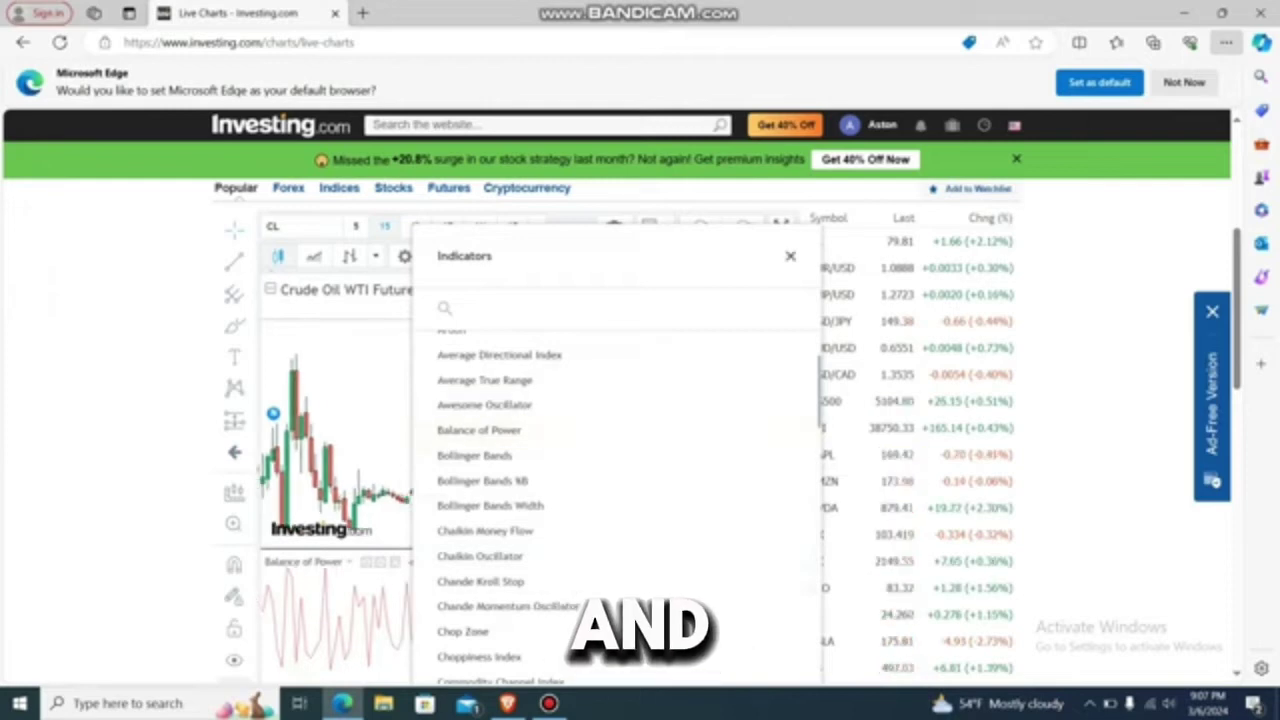
click(790, 256)
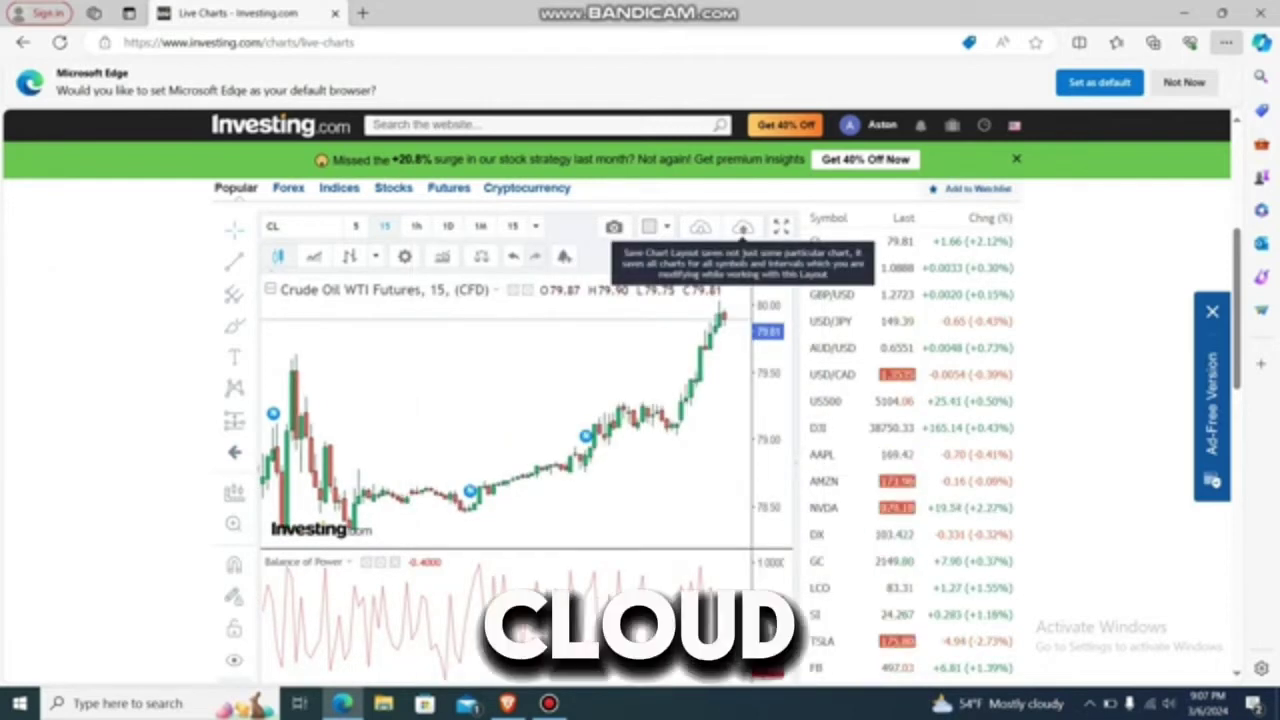
Save the Crude Oil WTI Futures chart as a new chart layout named "btccc".
click(743, 227)
text(btccc)
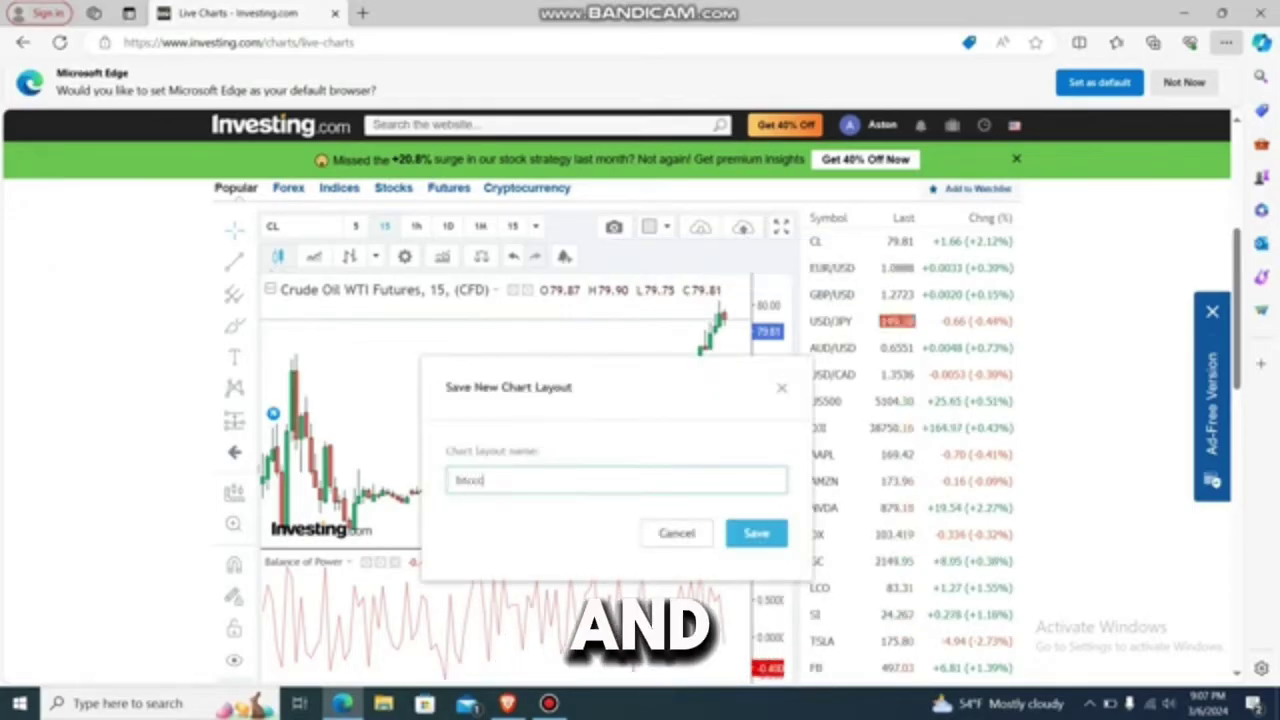
click(756, 533)
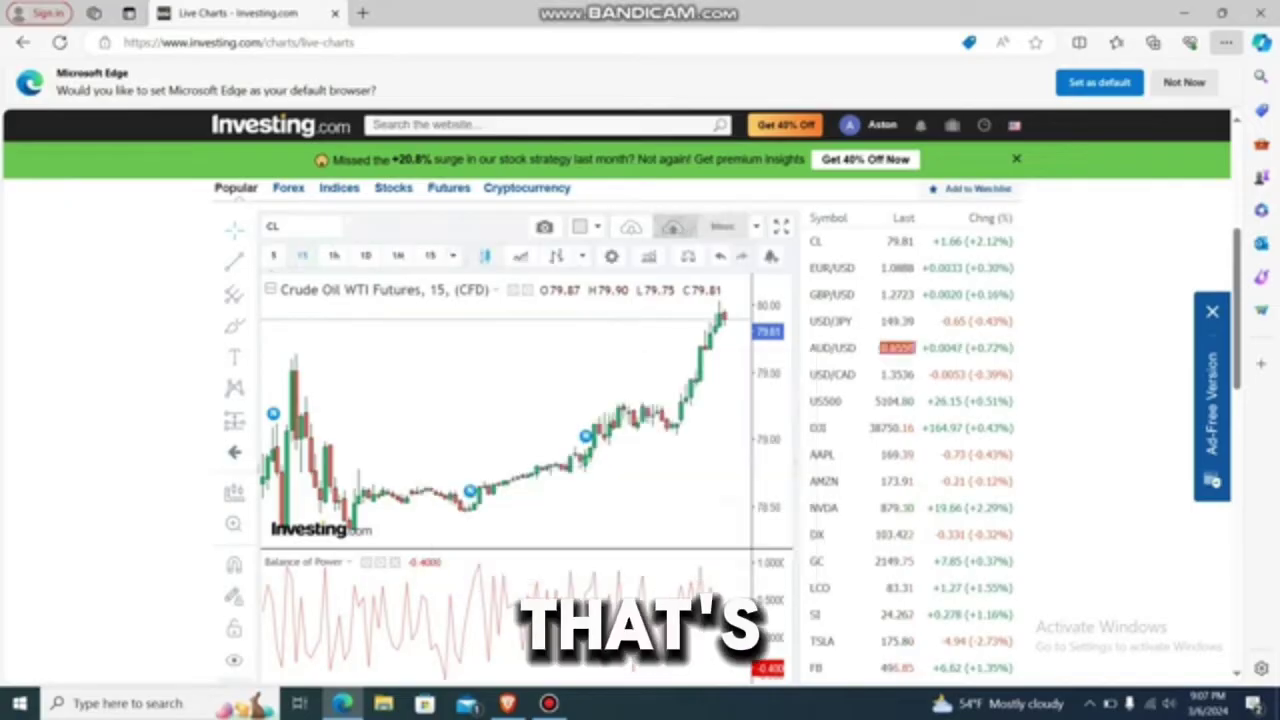
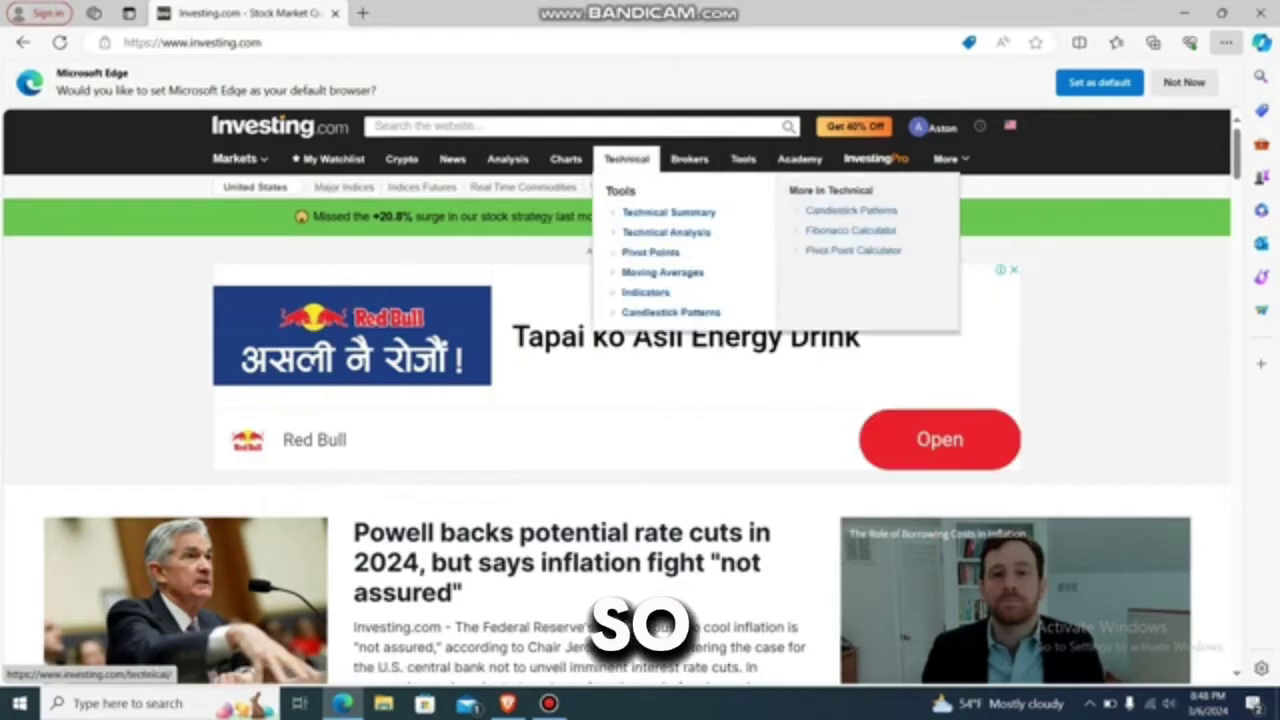
Open the Economic Calendar from the home page and look through today's events.
mouse_move(689, 158)
mouse_move(743, 158)
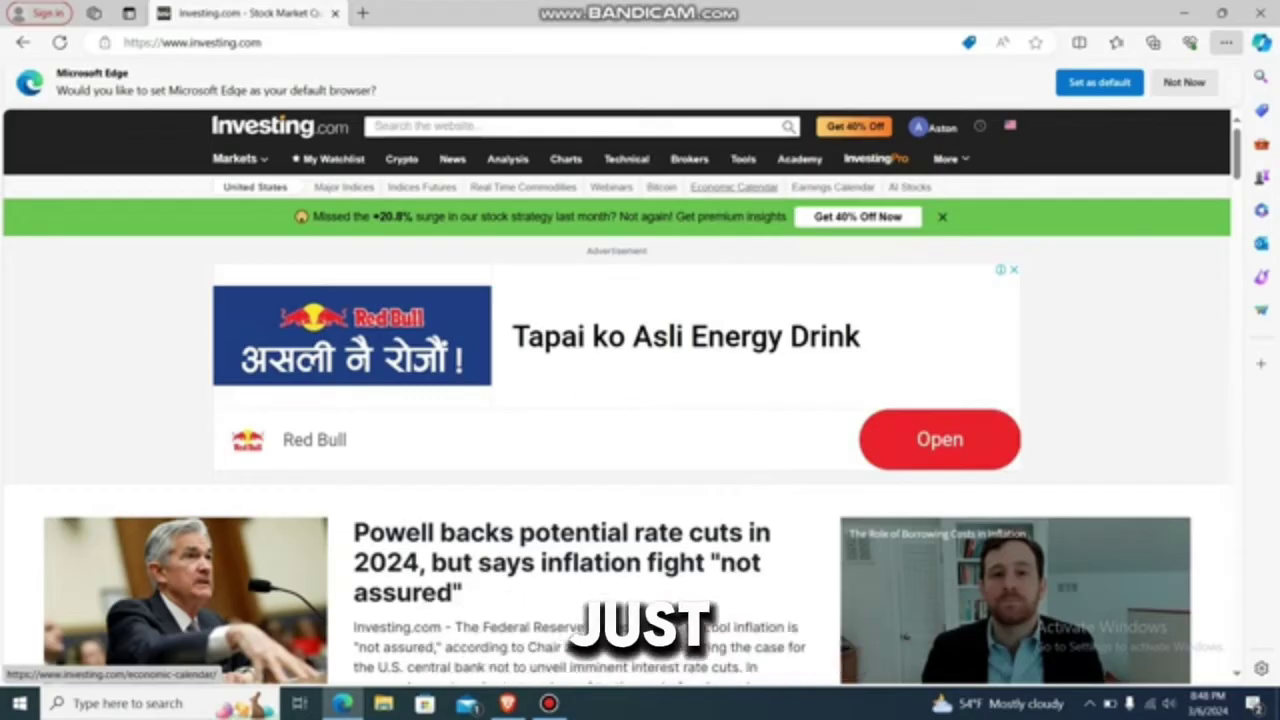
click(733, 187)
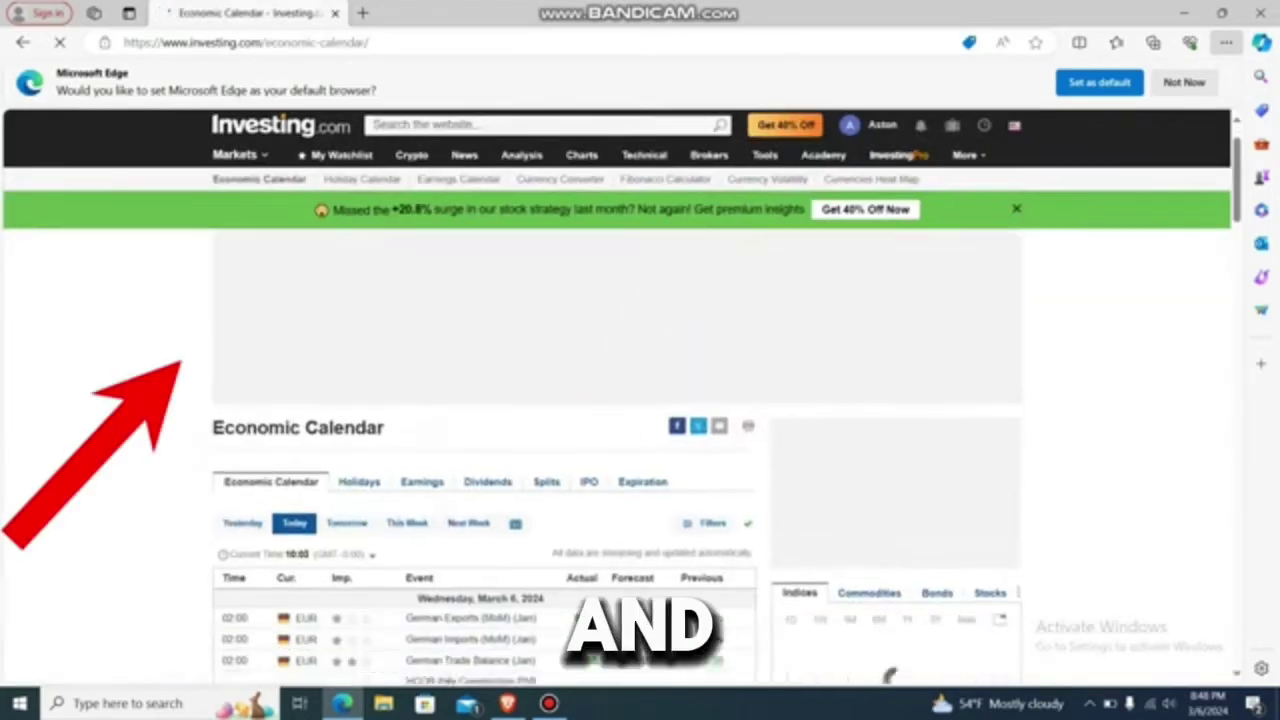
scroll(470, 315, down, 4)
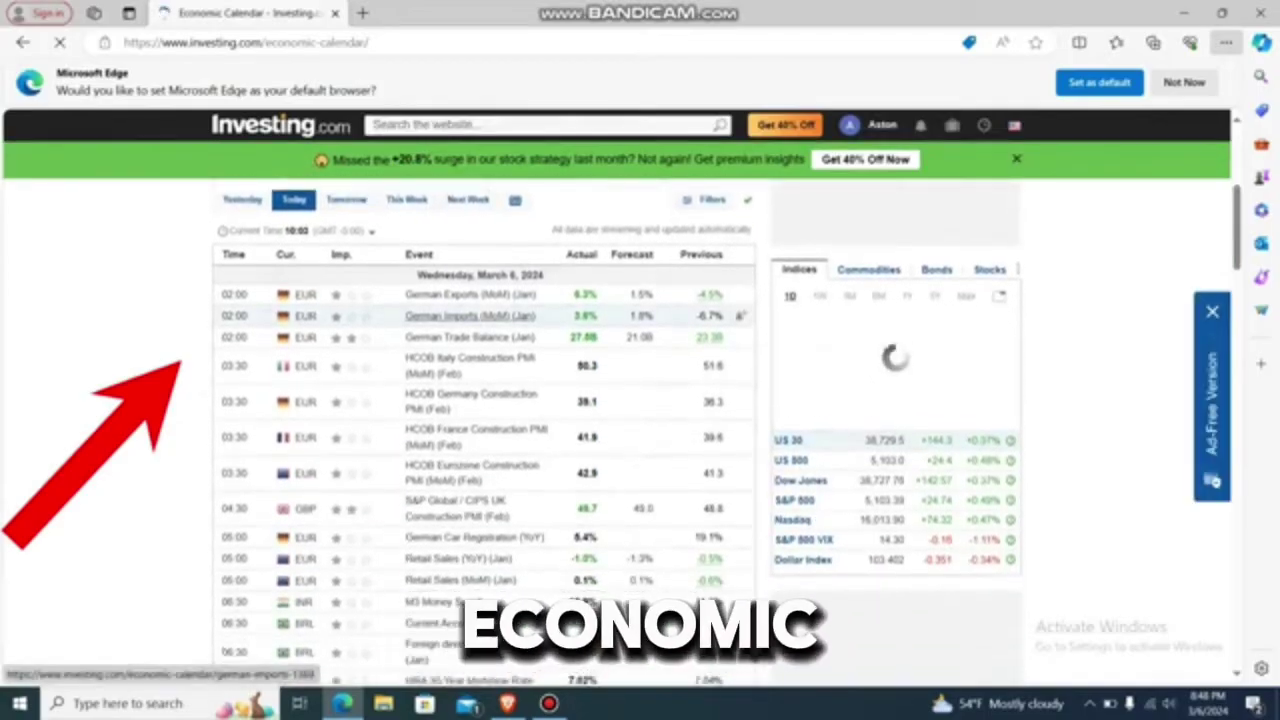
scroll(480, 420, down, 4)
scroll(480, 420, up, 6)
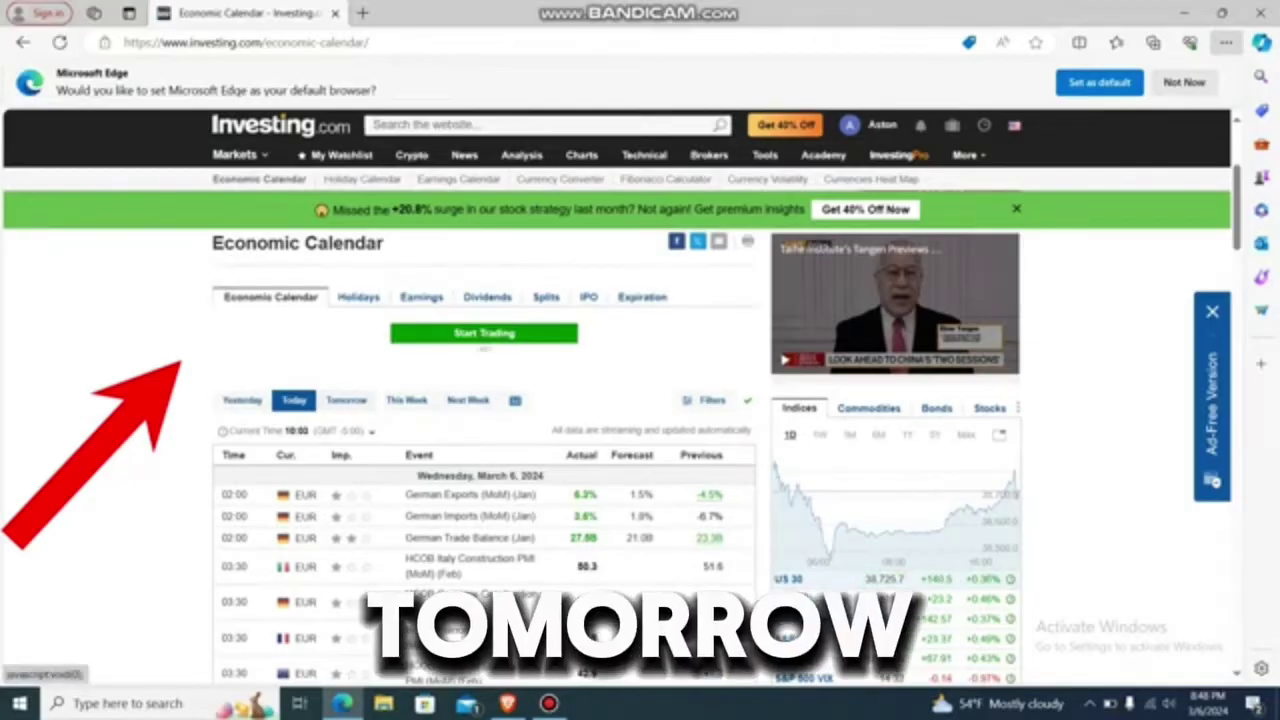
Switch the Economic Calendar to yesterday's events, then this week's, and finally next week's.
click(242, 400)
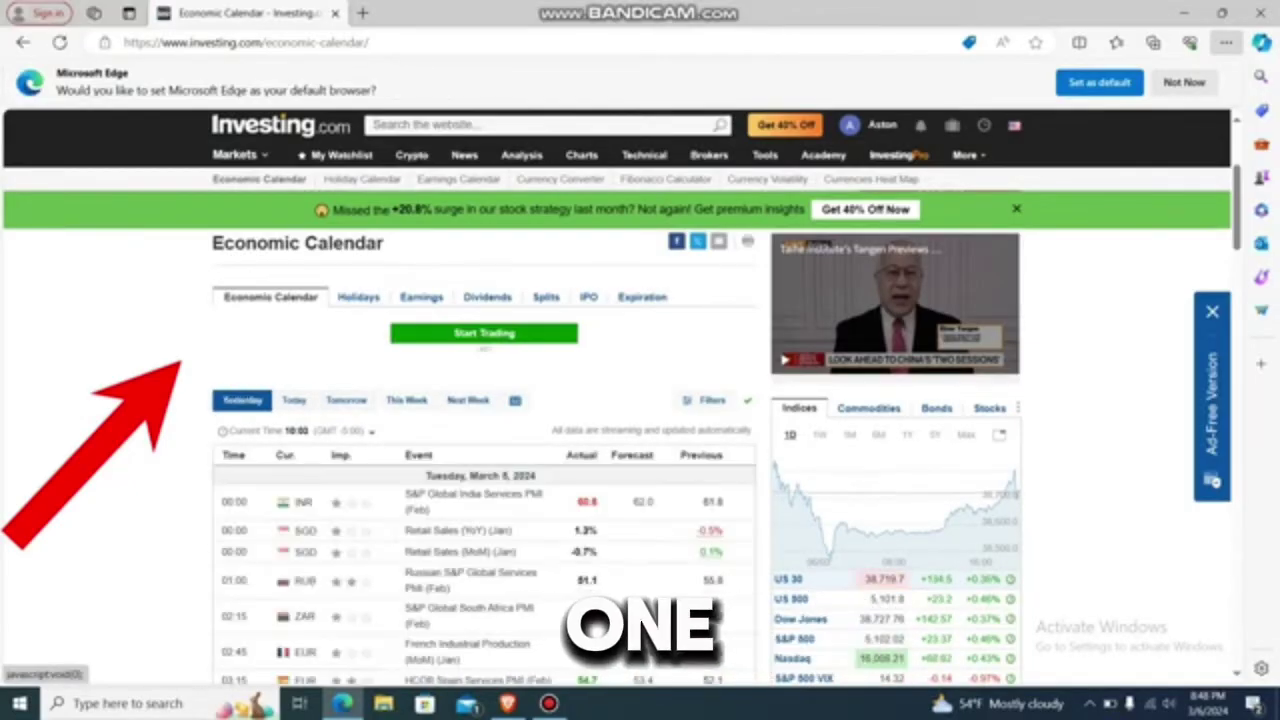
scroll(640, 400, down, 1)
click(406, 307)
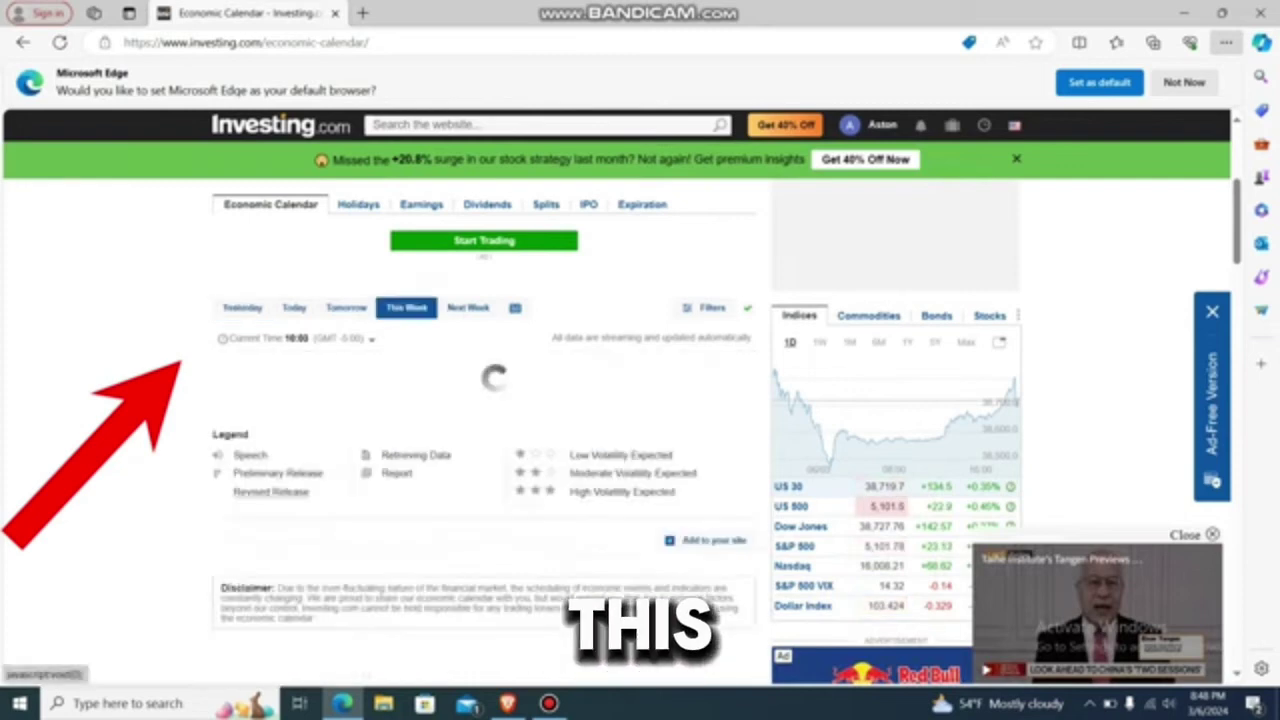
click(468, 307)
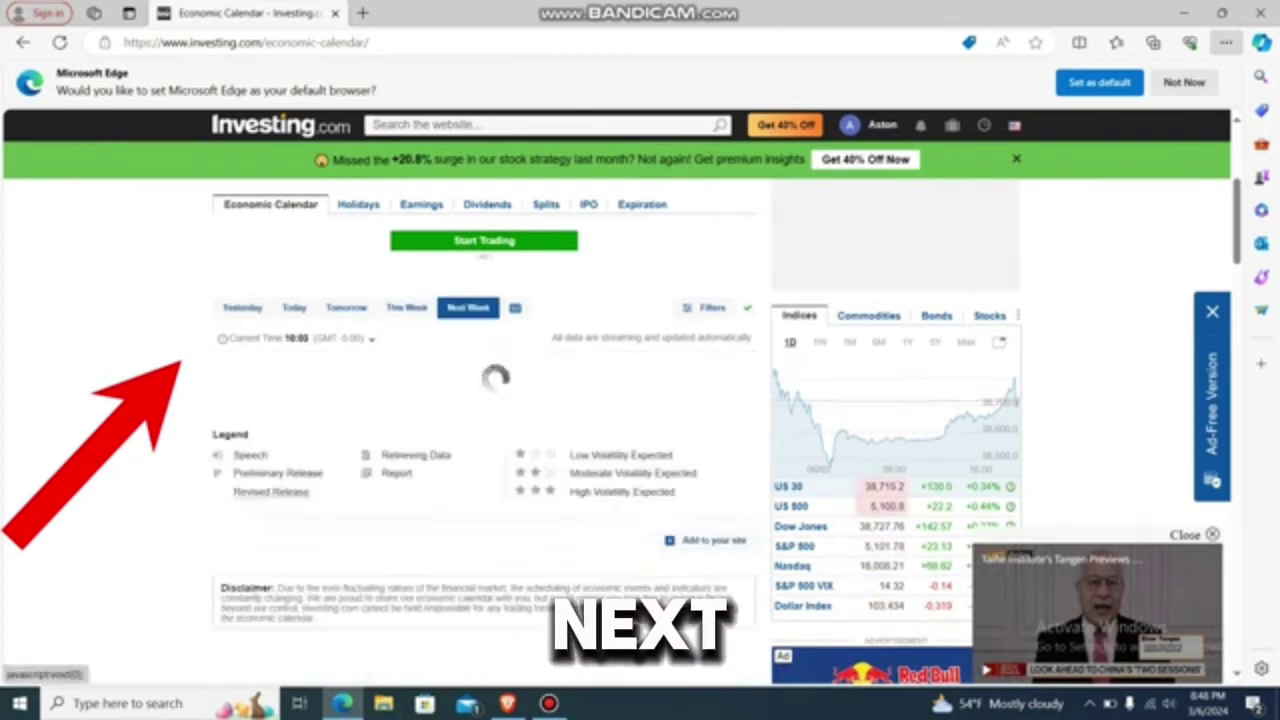
Return the Economic Calendar to today's events and examine their importance, actual, forecast and previous figures.
click(294, 307)
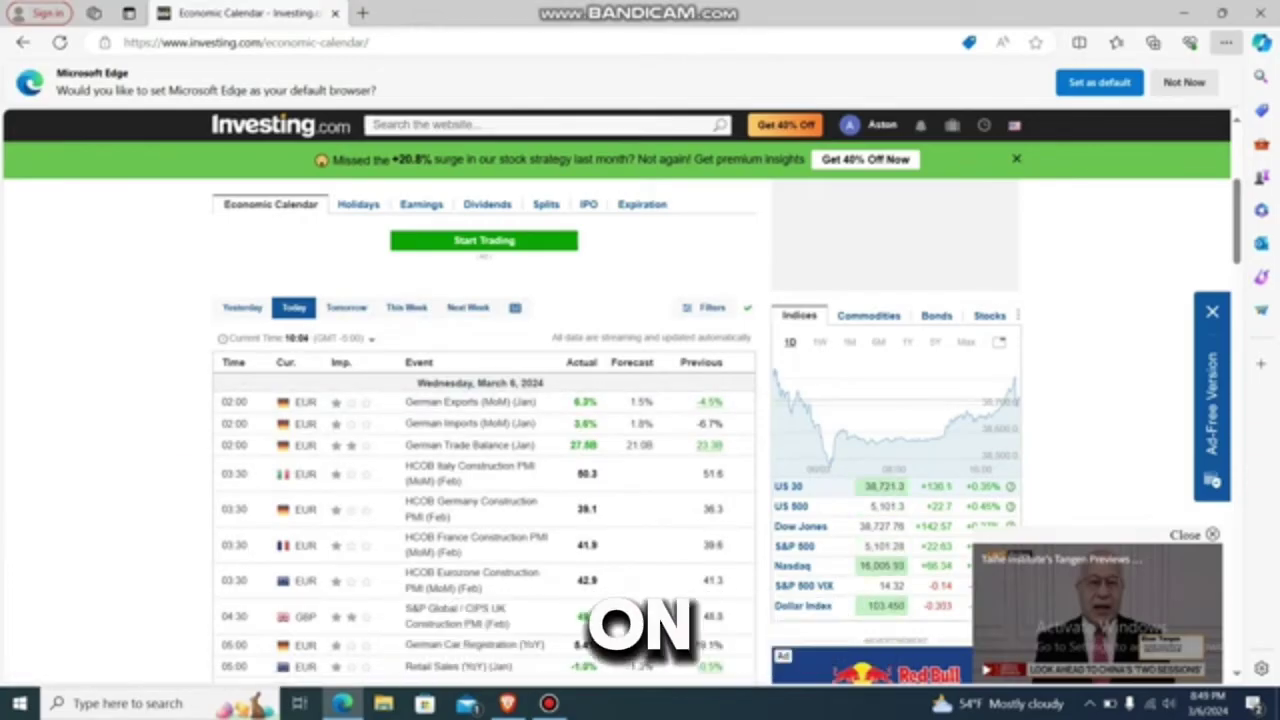
scroll(740, 470, down, 1)
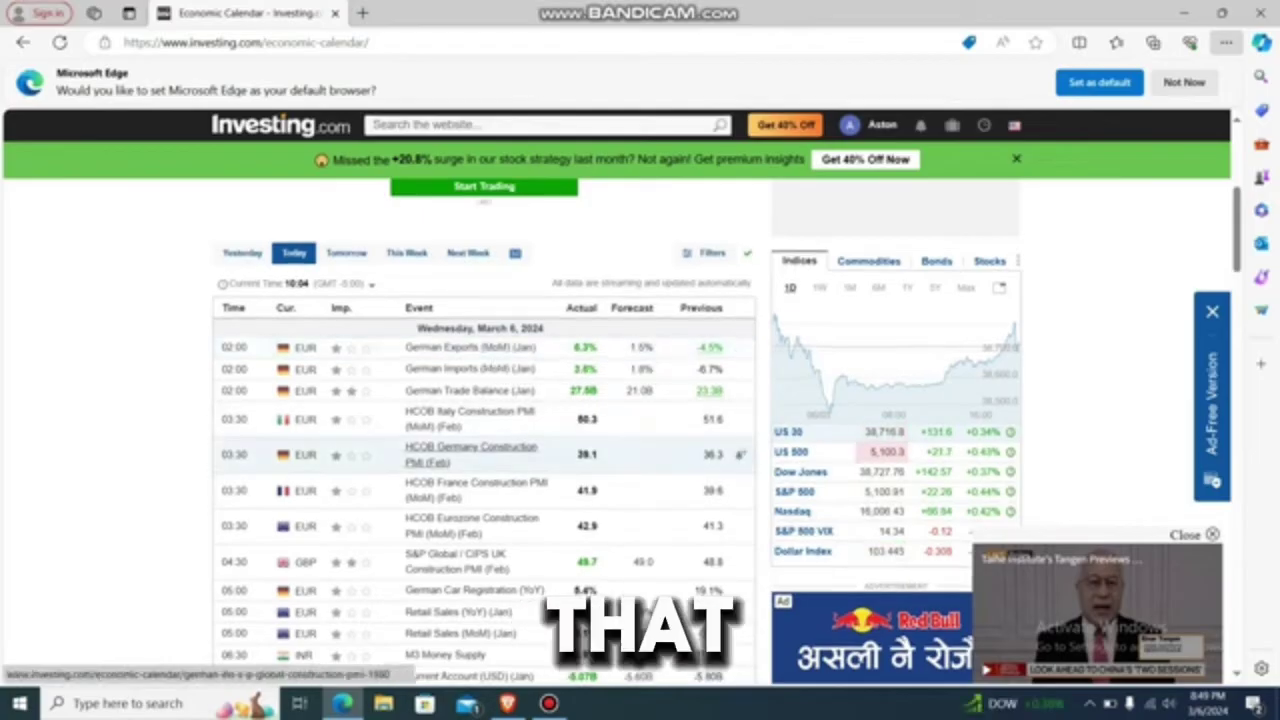
scroll(470, 425, down, 1)
scroll(470, 425, down, 3)
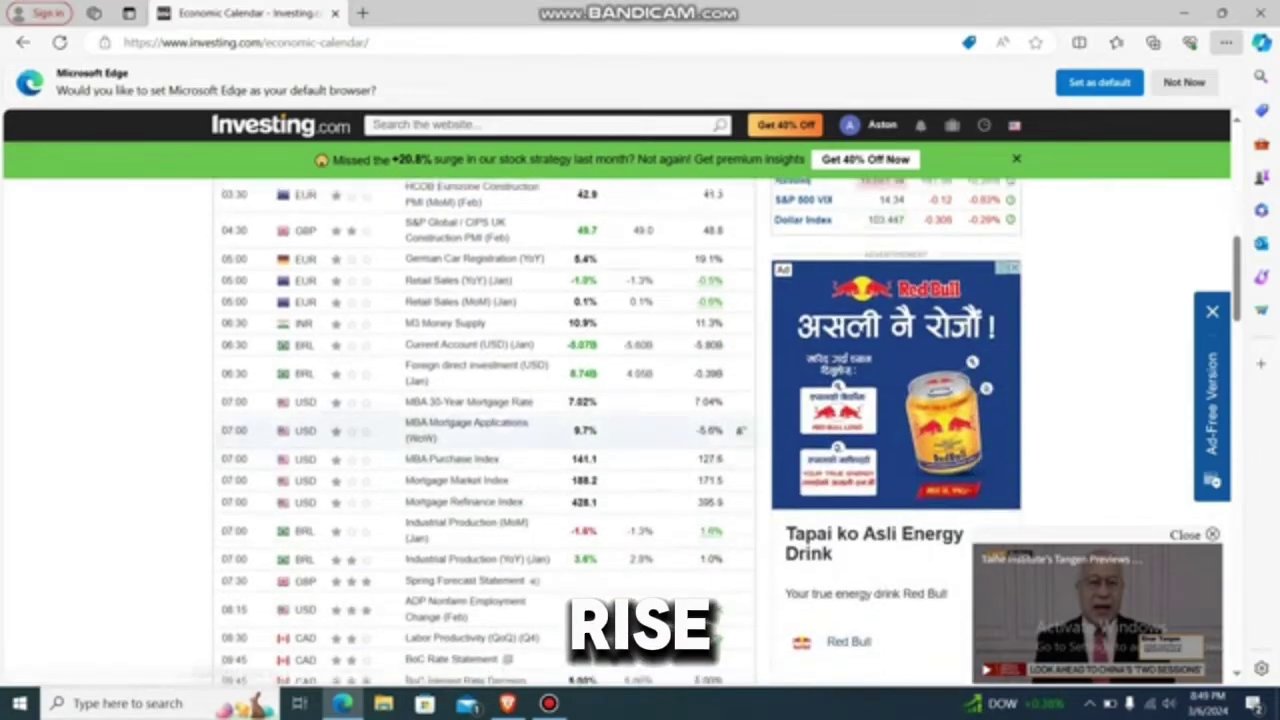
scroll(470, 520, down, 1)
scroll(470, 520, up, 8)
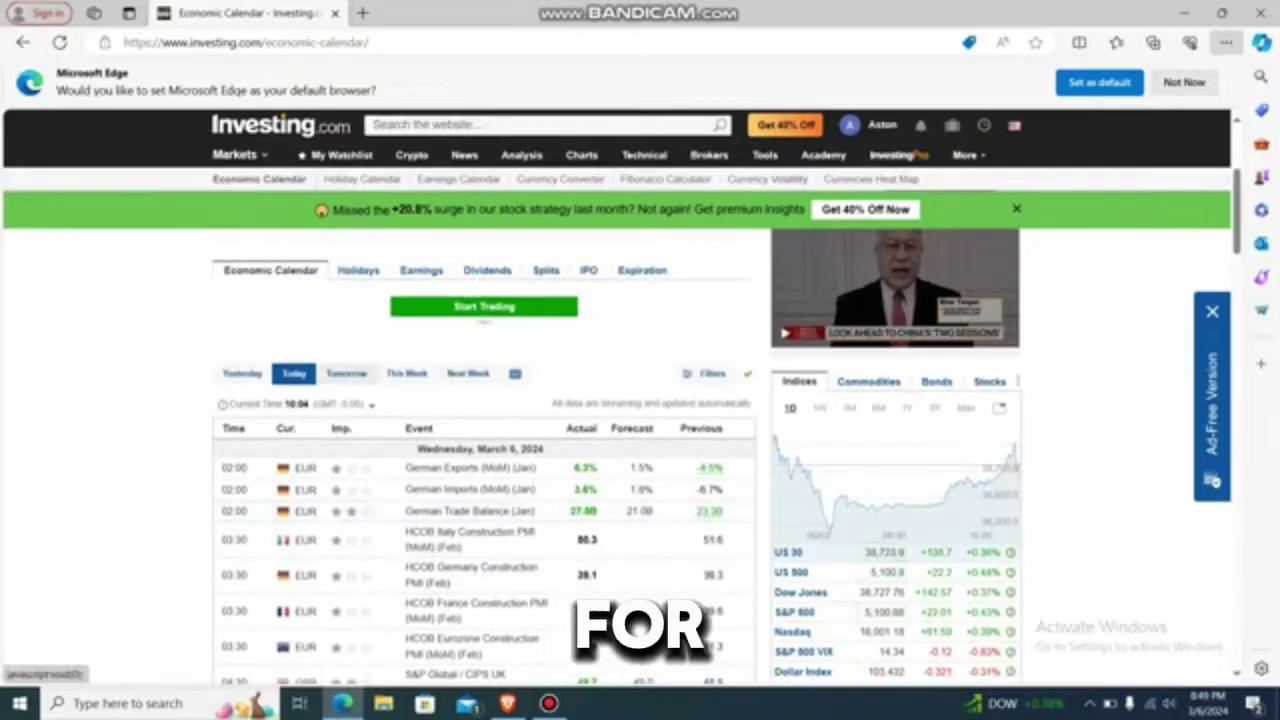
Show tomorrow's economic events, followed by this week's and next week's, and look through the next-week list.
click(346, 373)
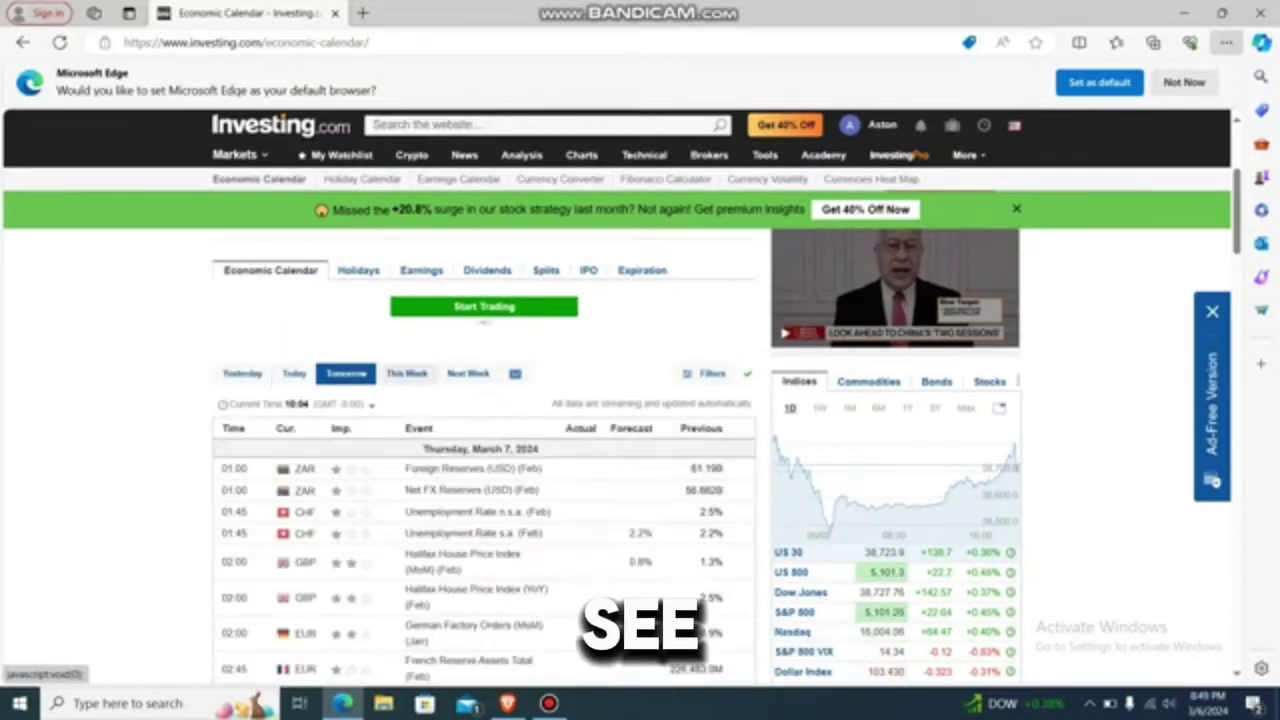
click(406, 373)
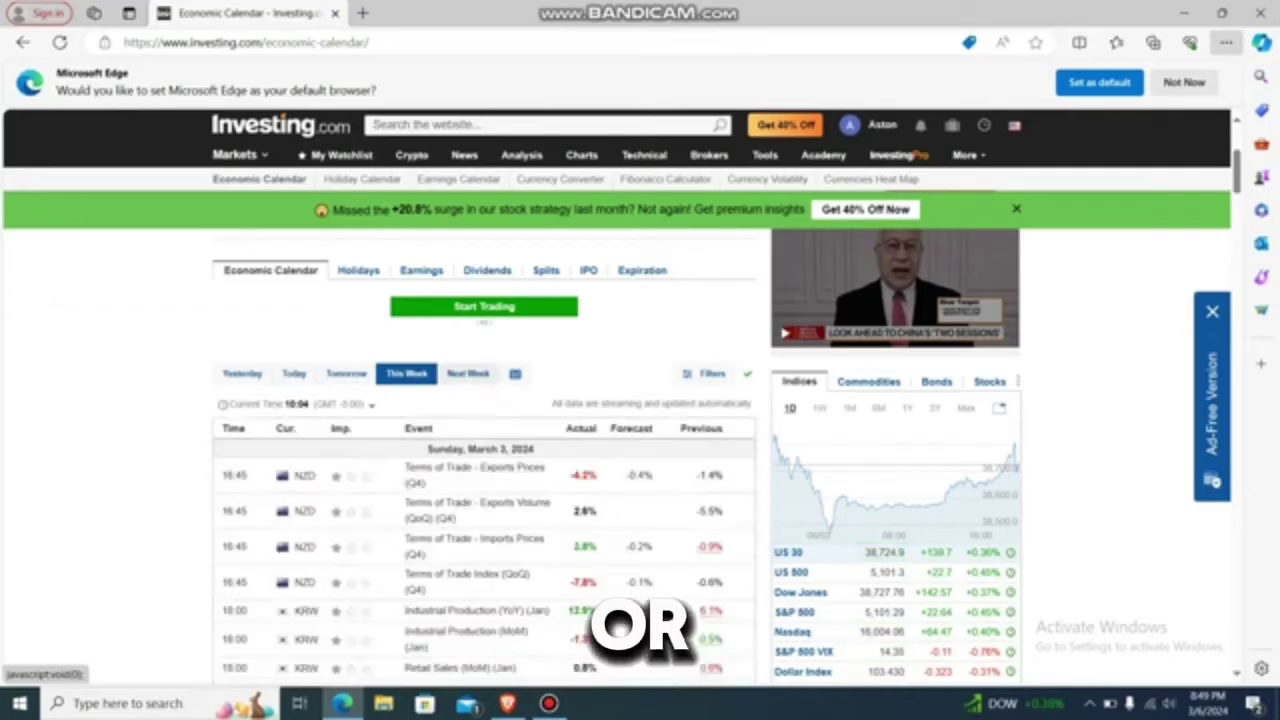
click(467, 373)
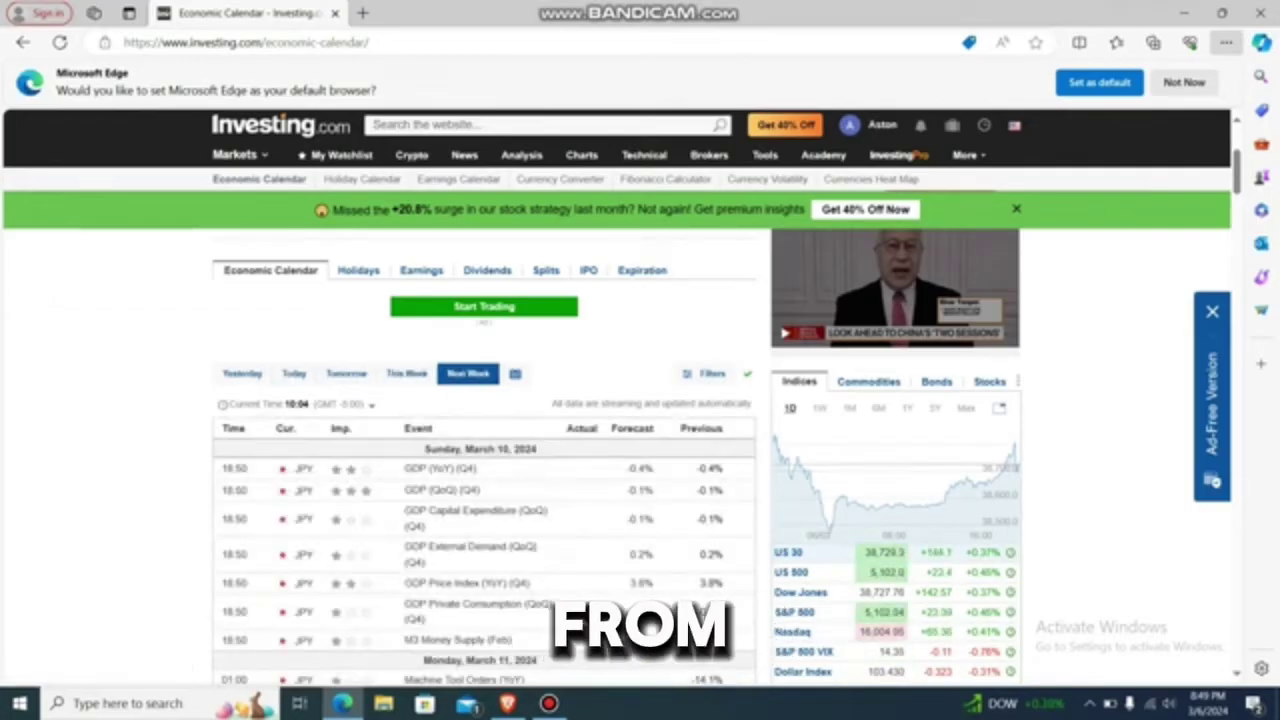
scroll(480, 450, down, 3)
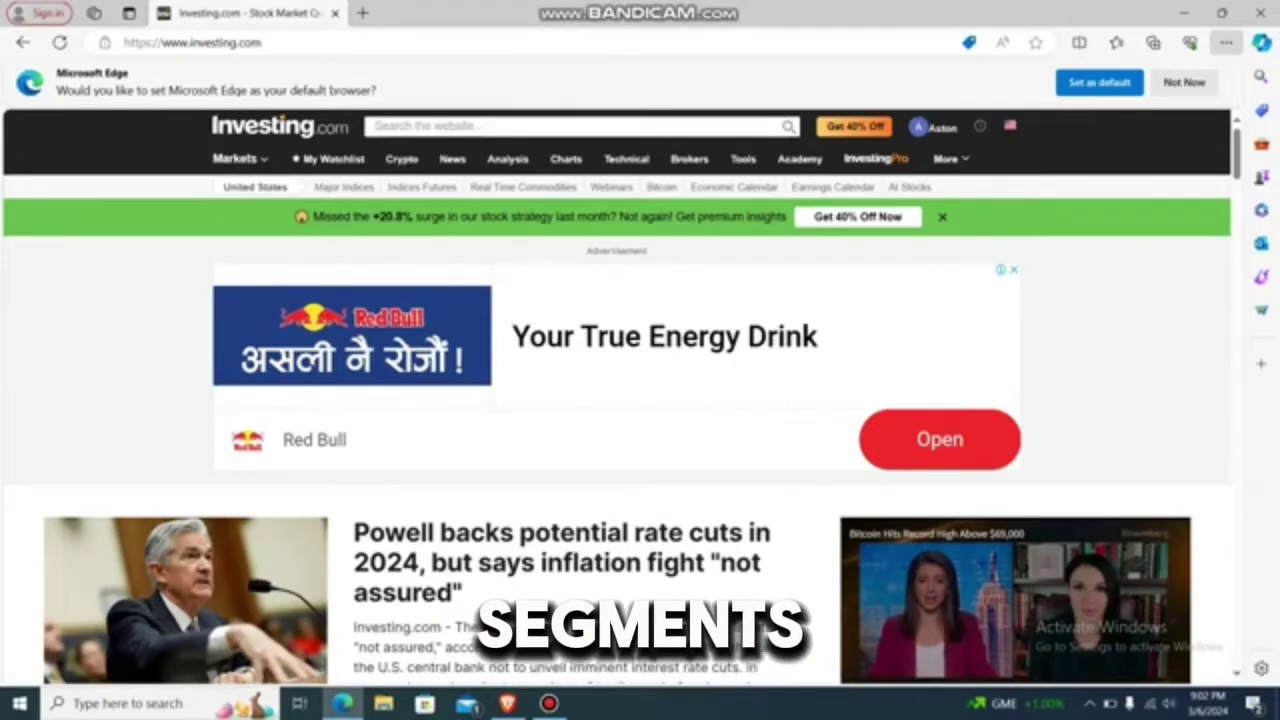
scroll(620, 430, down, 4)
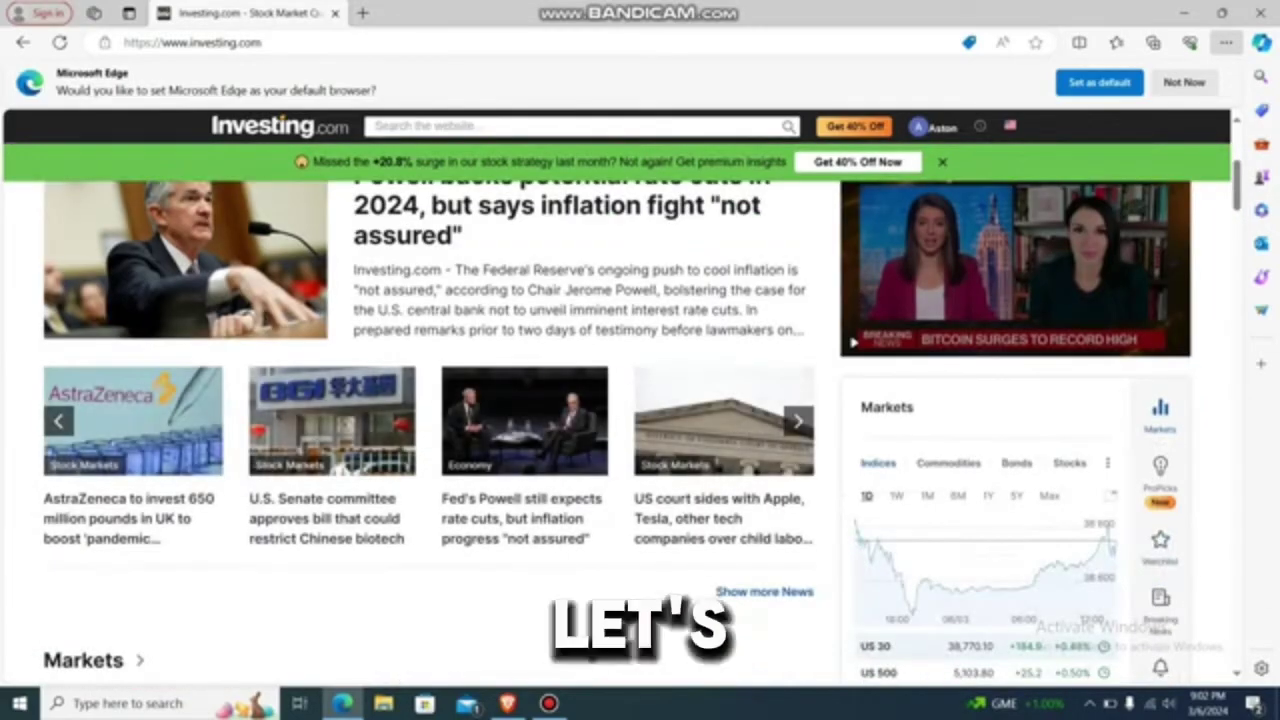
scroll(620, 430, down, 4)
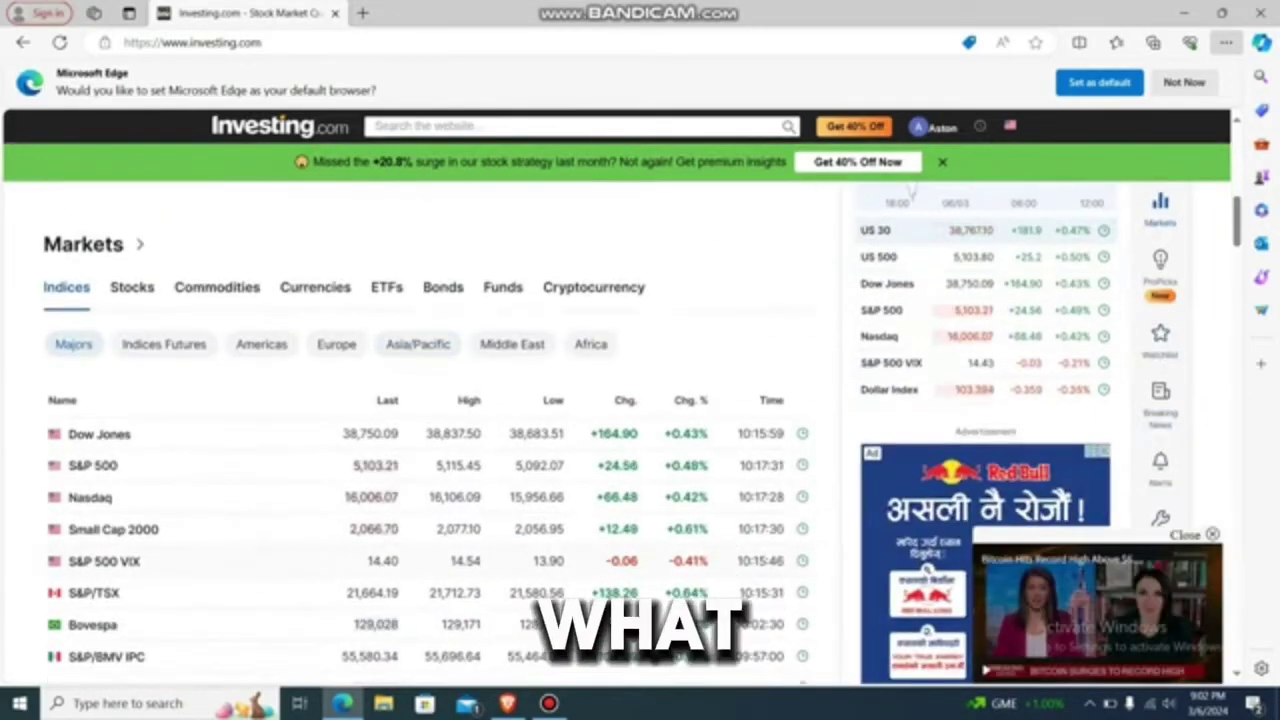
scroll(620, 430, up, 8)
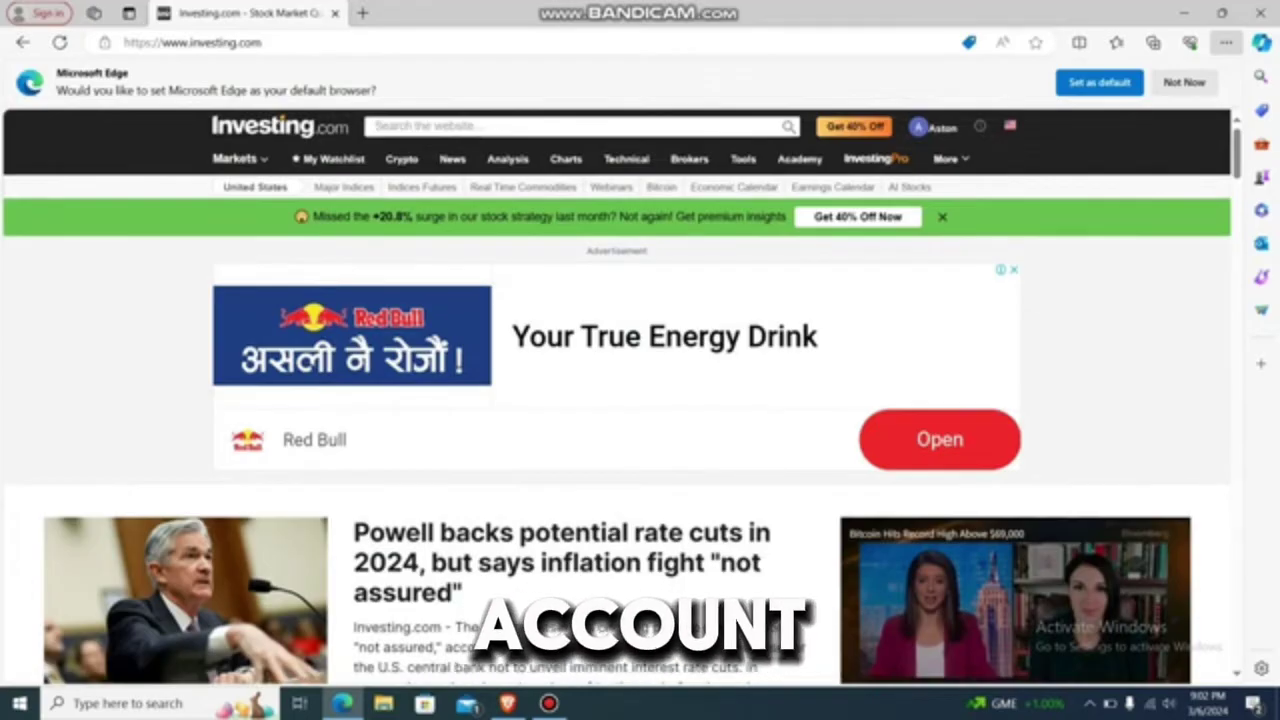
scroll(560, 300, down, 3)
scroll(557, 345, down, 1)
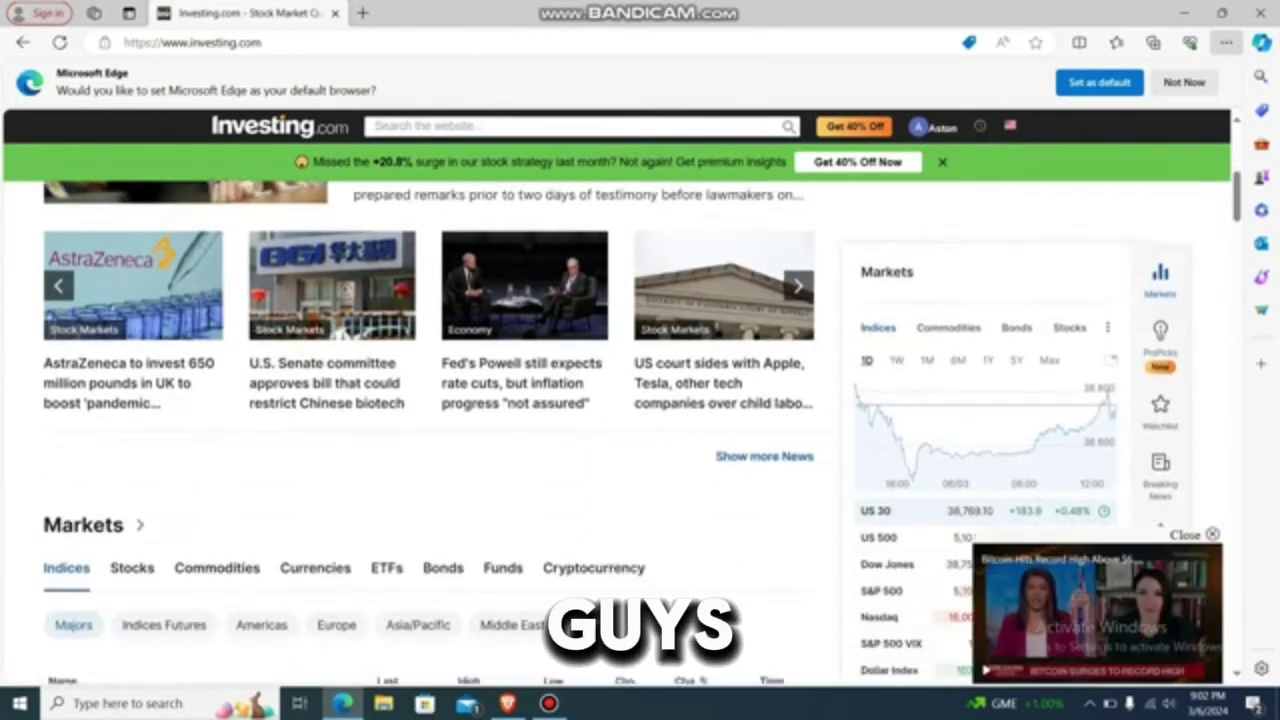
scroll(557, 345, up, 5)
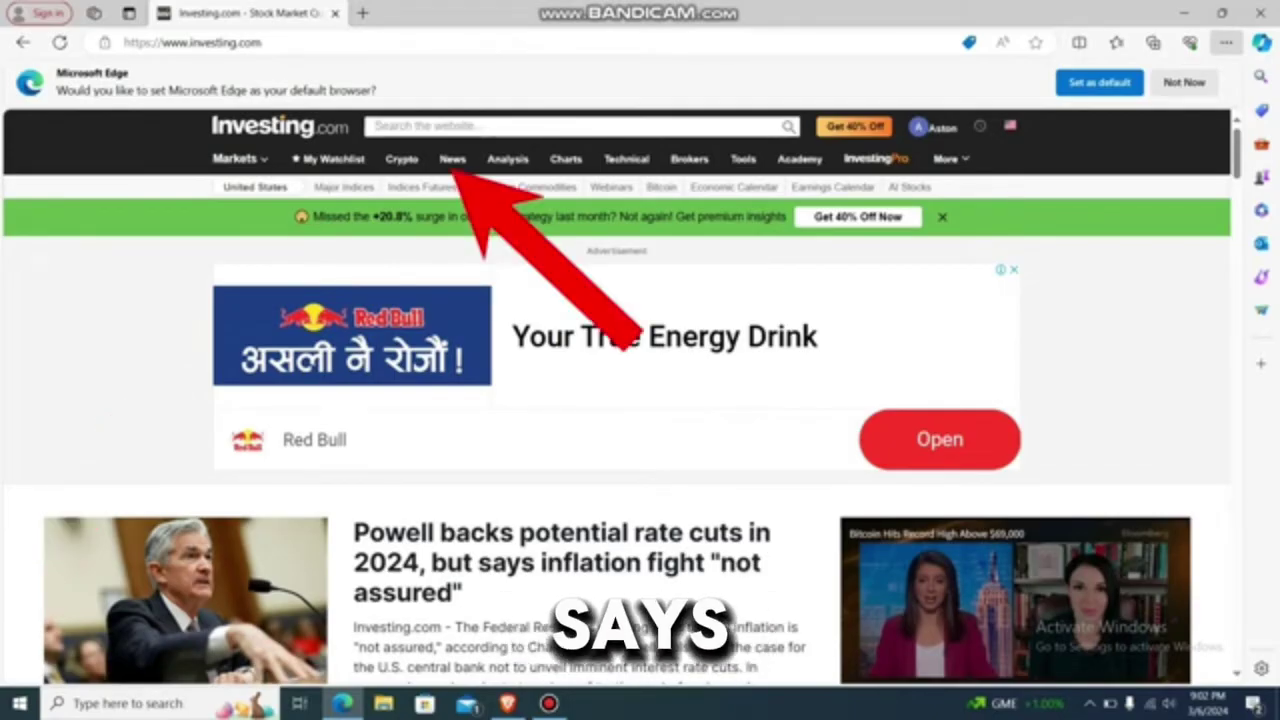
Open the Cryptocurrency news section and read the article "Crypto stocks rally as BTC rebounds".
mouse_move(452, 159)
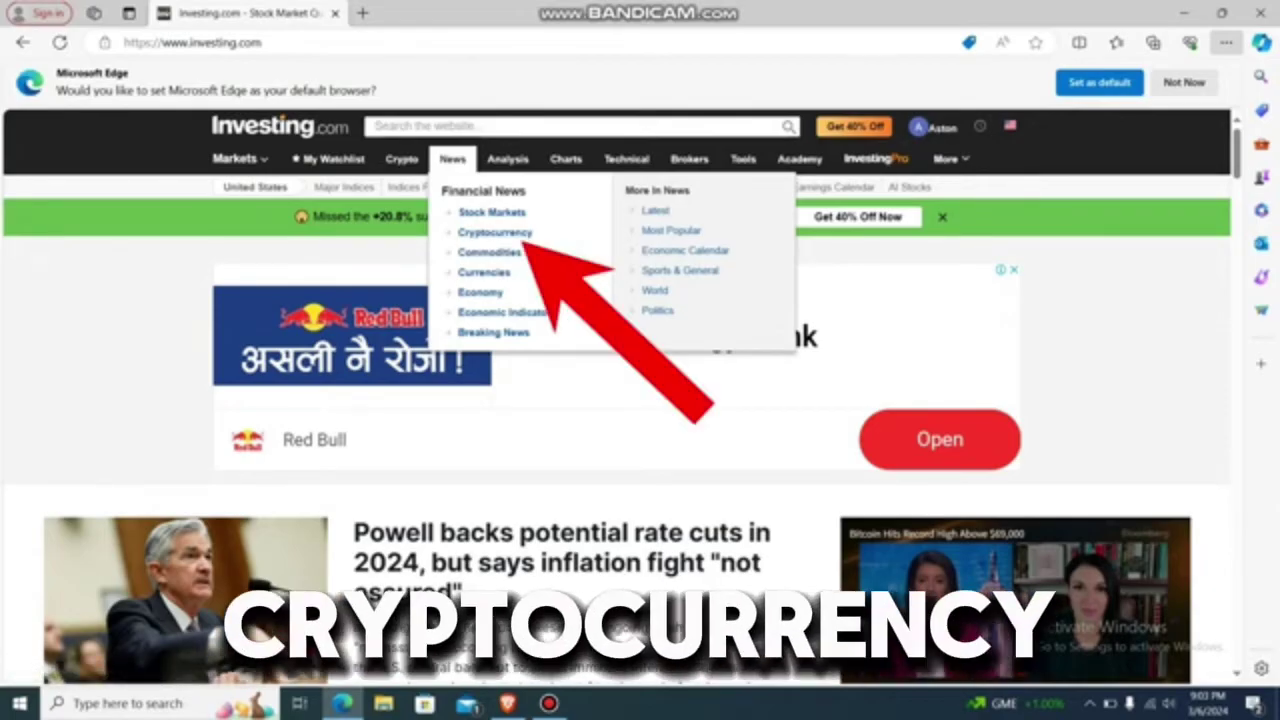
click(495, 232)
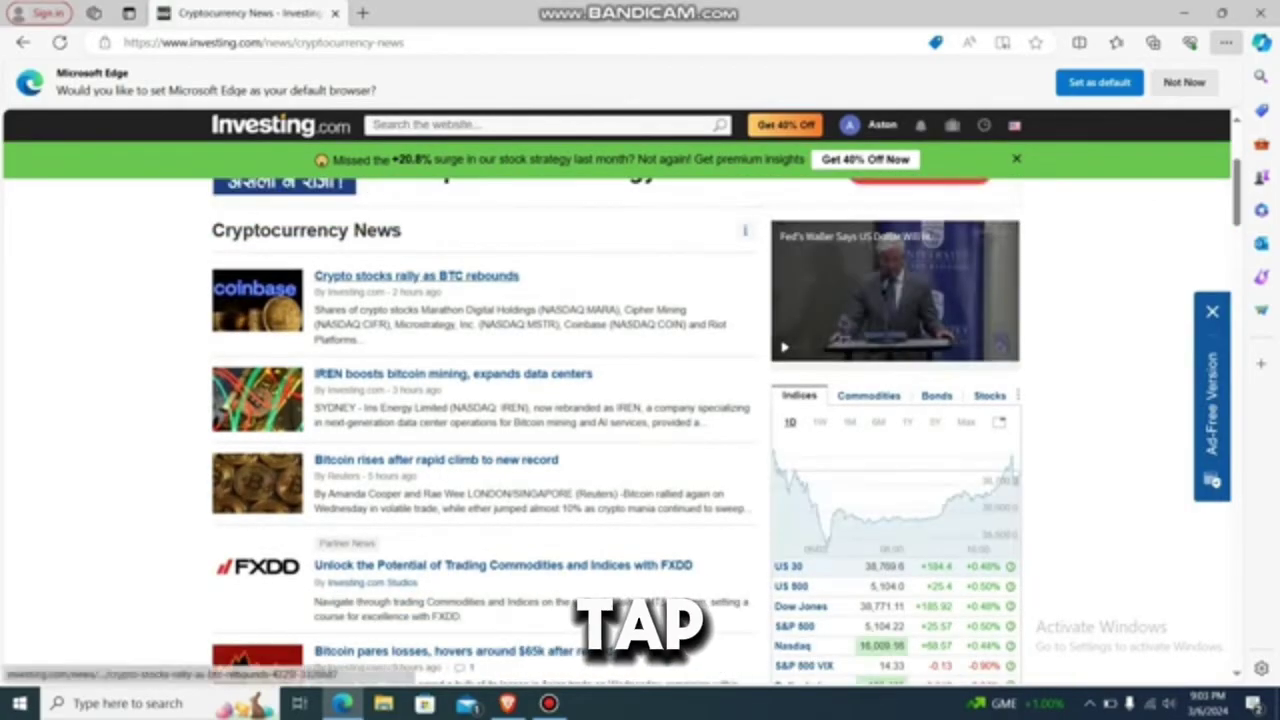
click(416, 276)
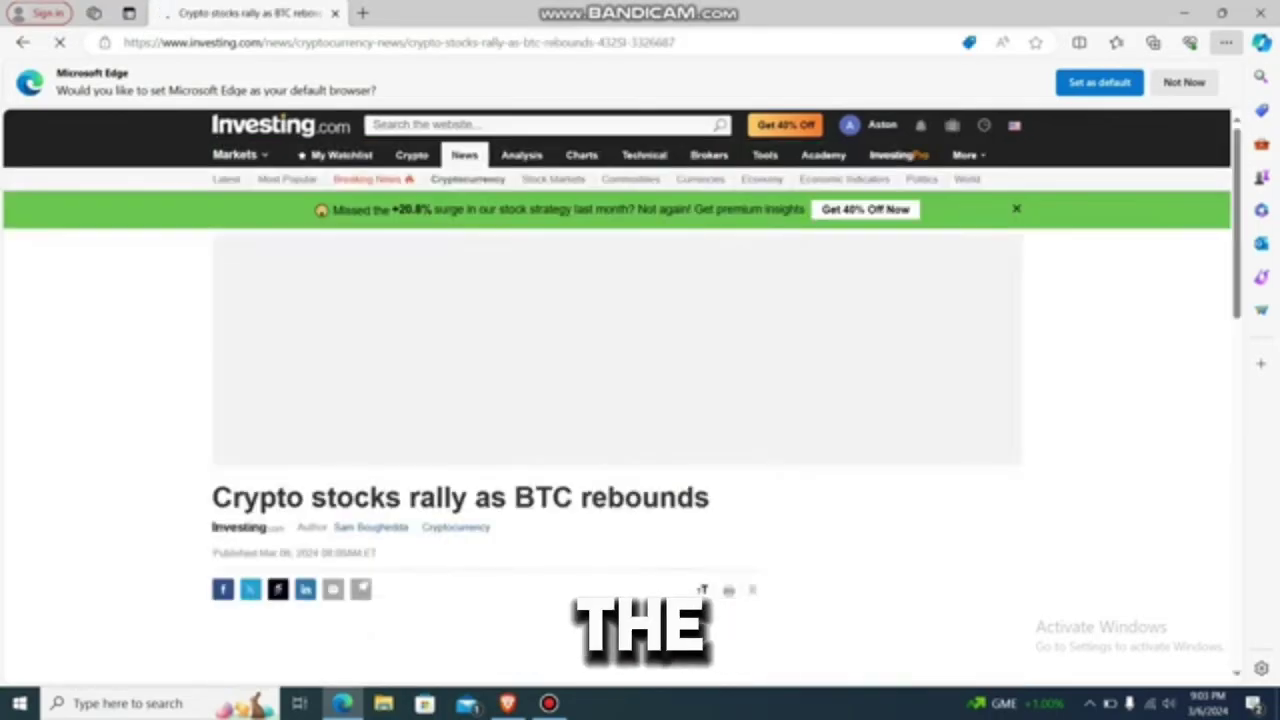
scroll(640, 400, down, 5)
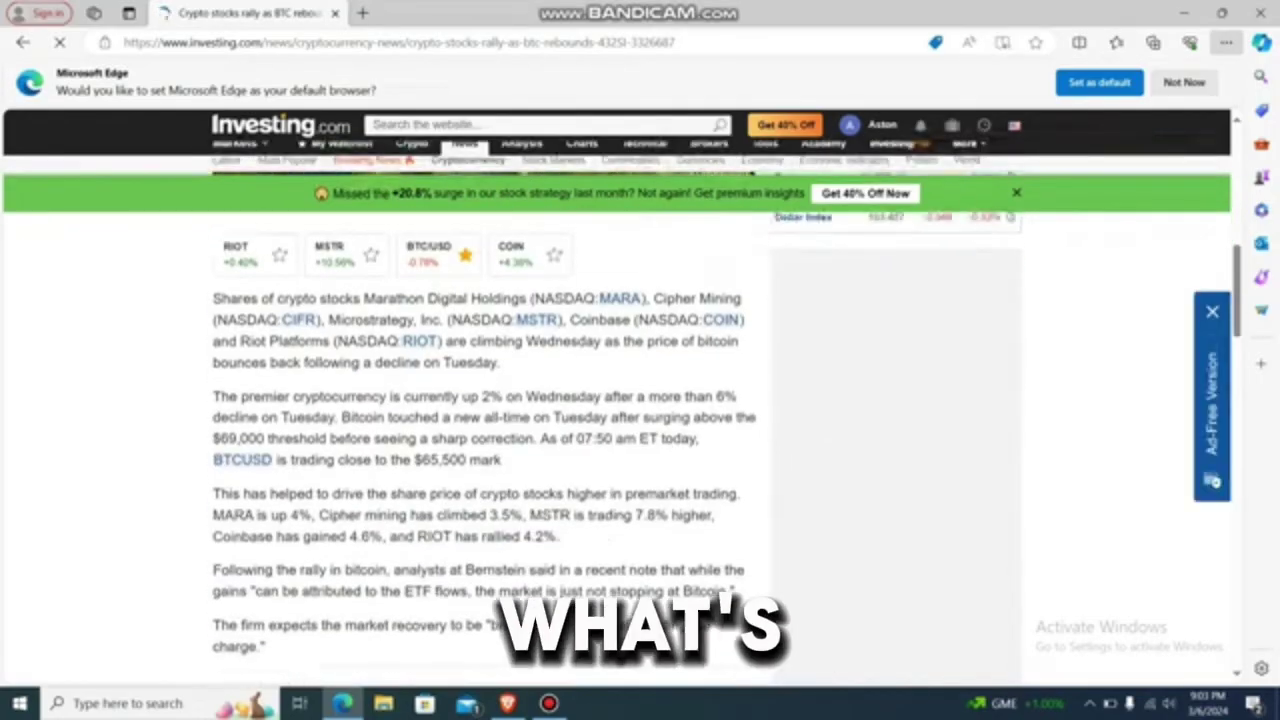
scroll(608, 538, up, 7)
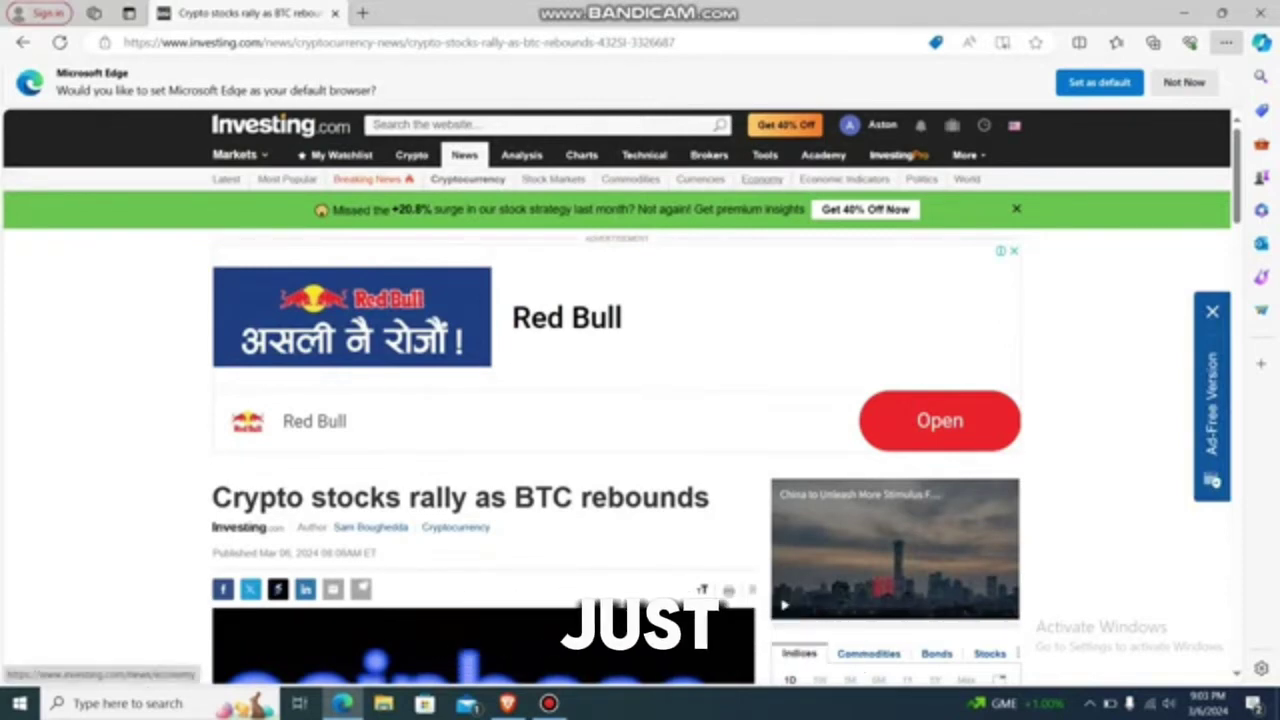
Go from the news article to the Economic Calendar and review today's listed events.
mouse_move(764, 155)
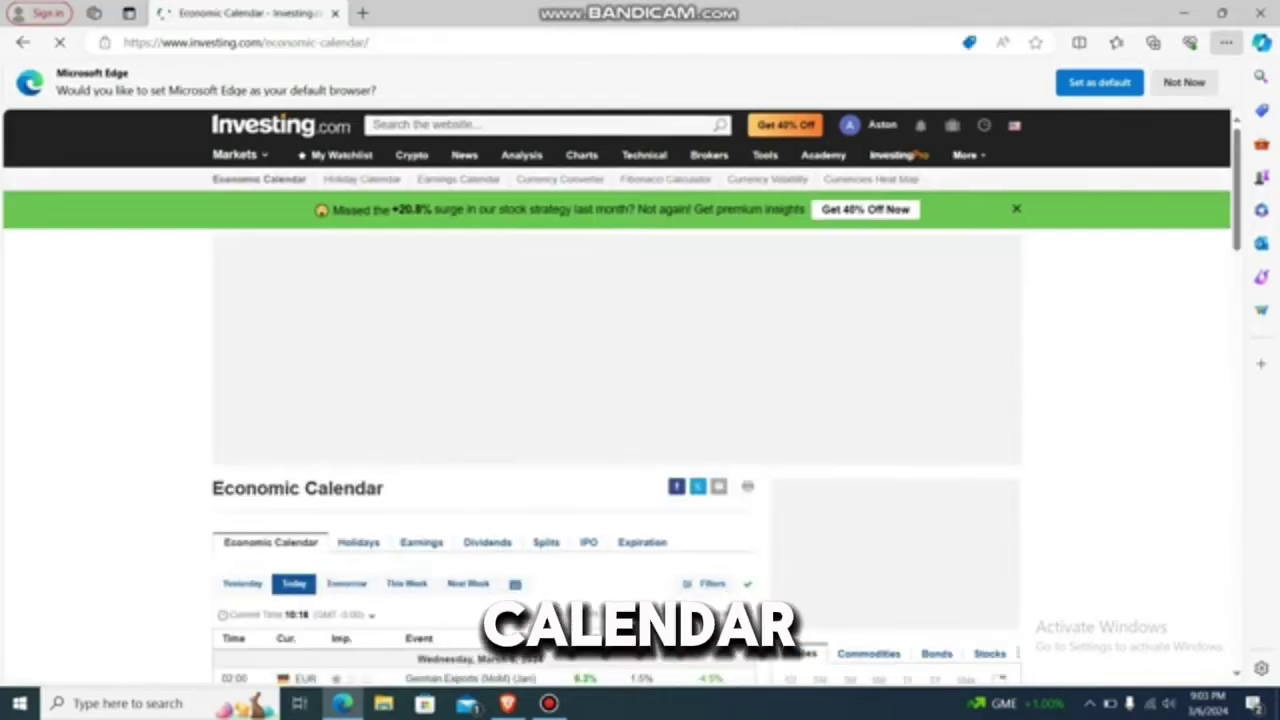
scroll(483, 455, down, 5)
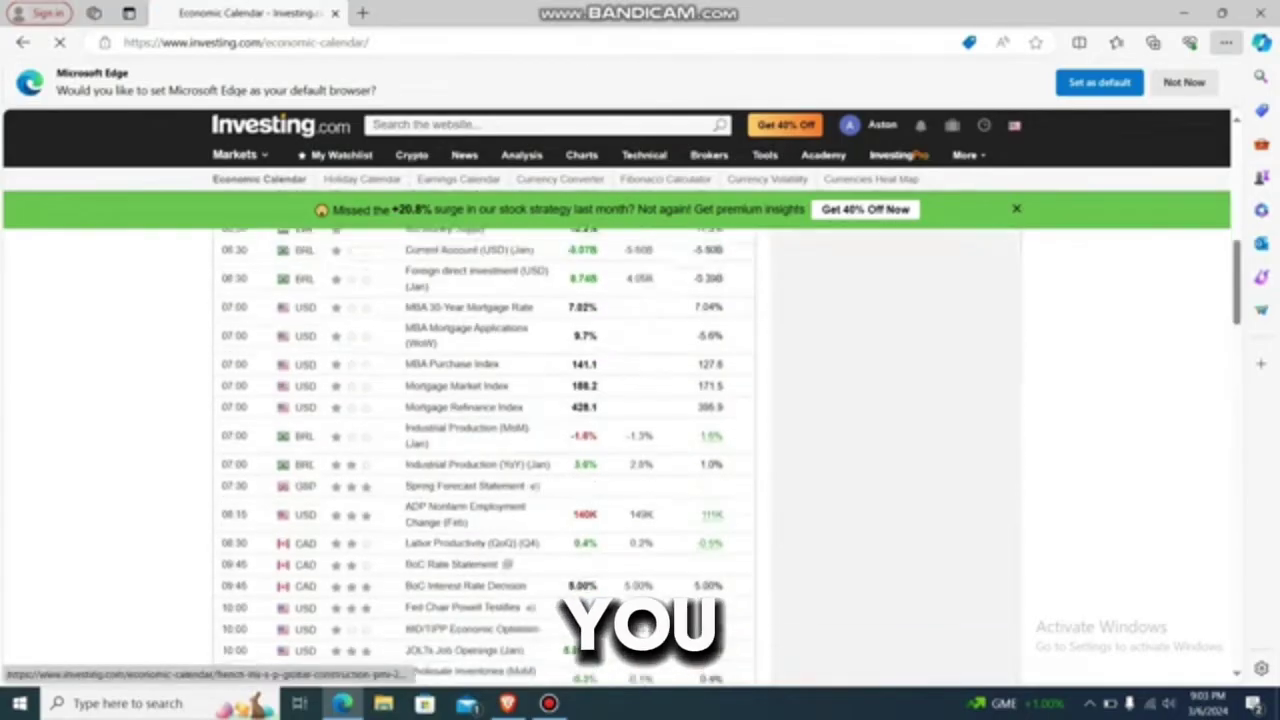
scroll(483, 455, up, 3)
scroll(640, 450, up, 5)
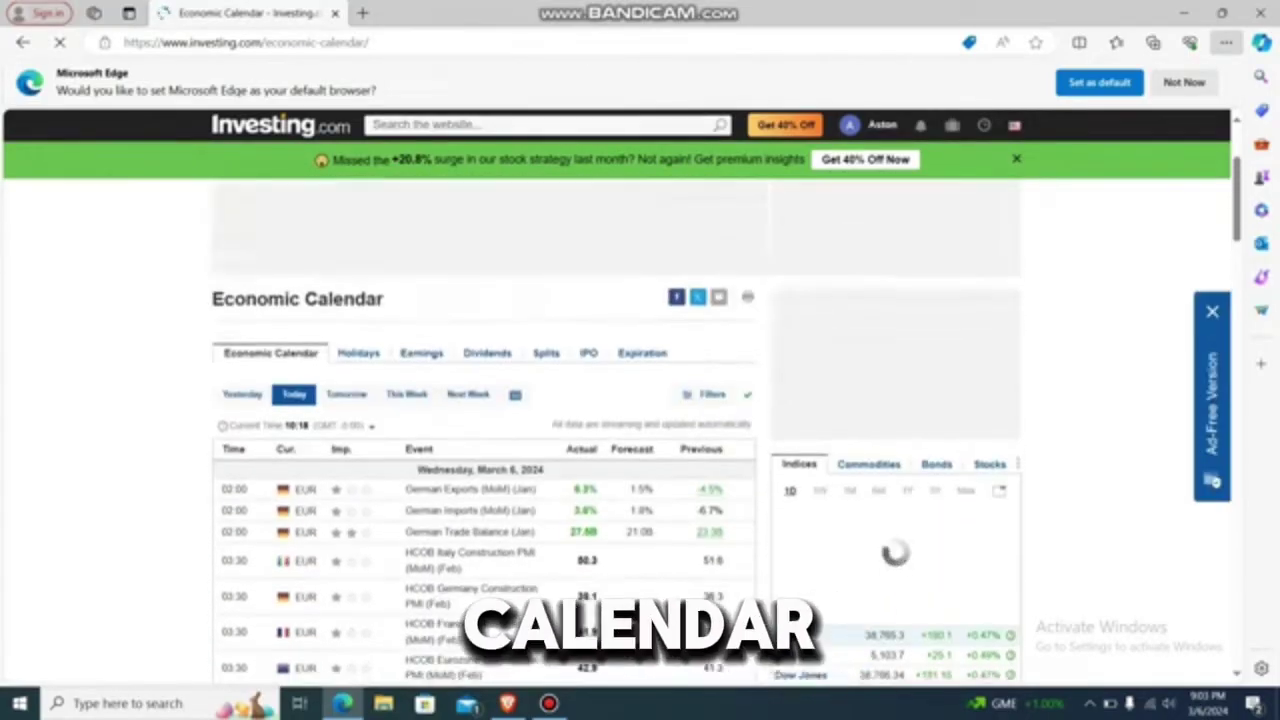
scroll(740, 437, down, 1)
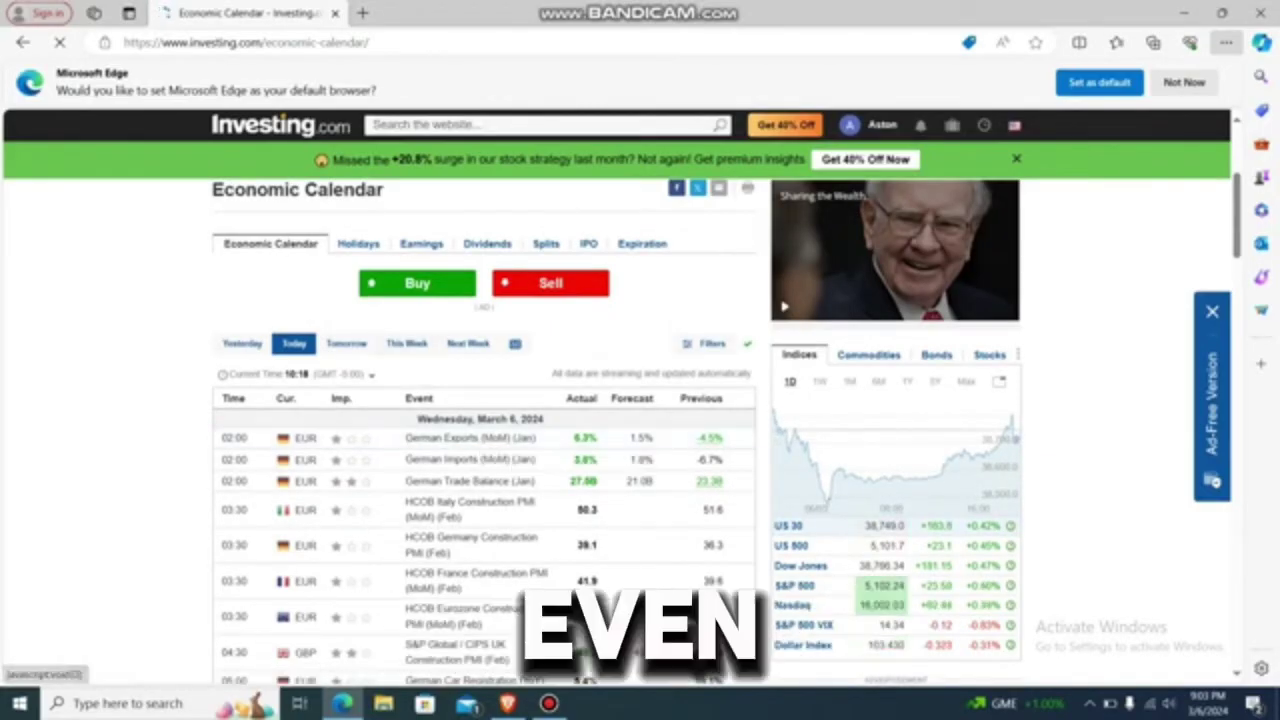
scroll(445, 470, down, 3)
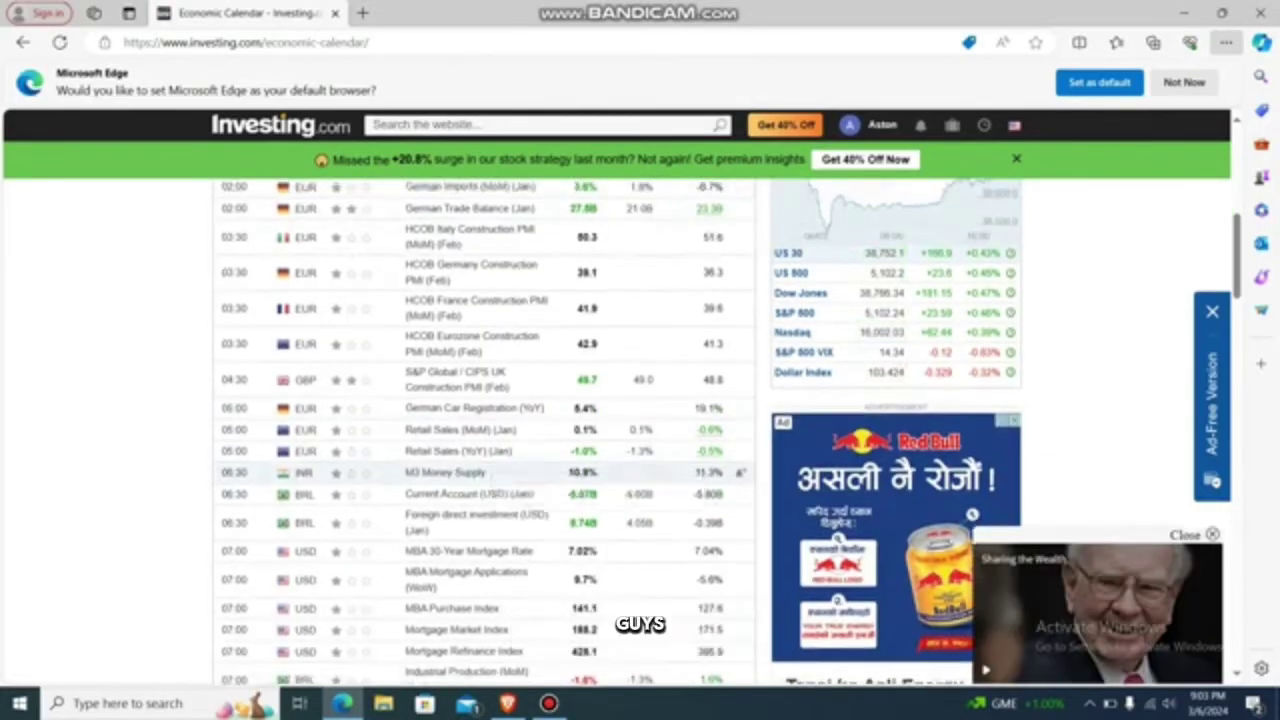
scroll(445, 470, up, 5)
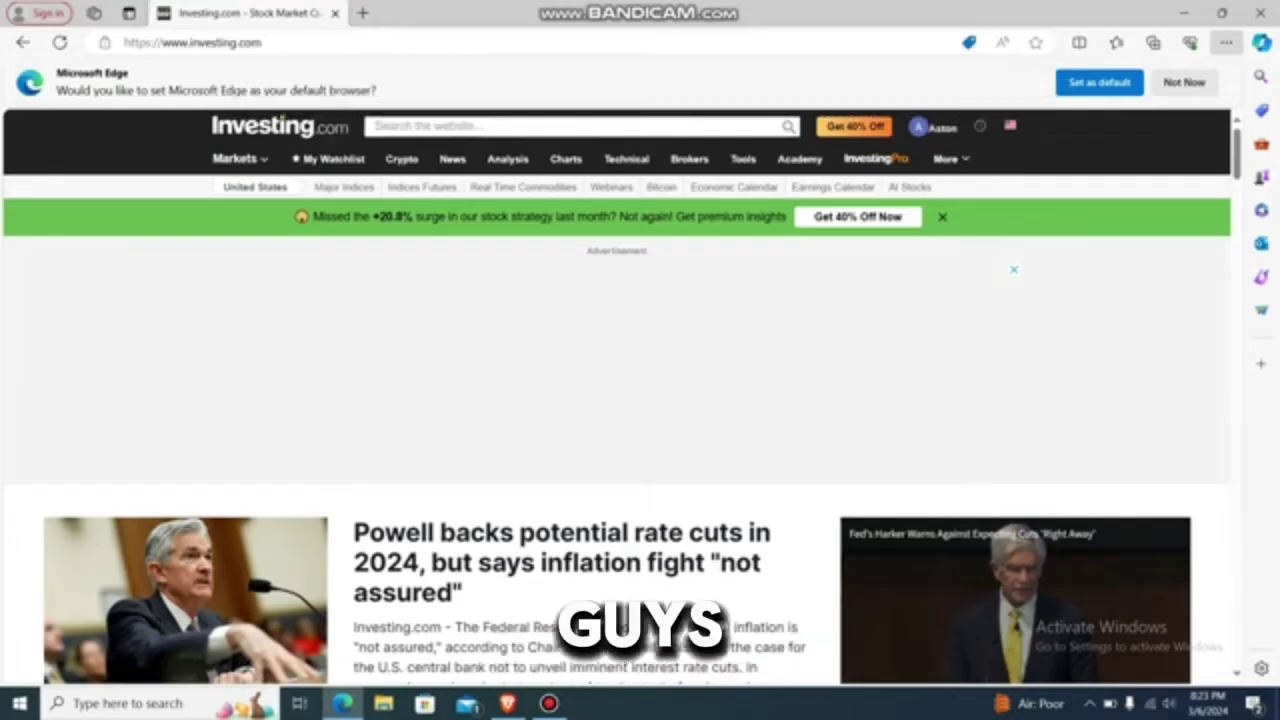
scroll(640, 450, down, 3)
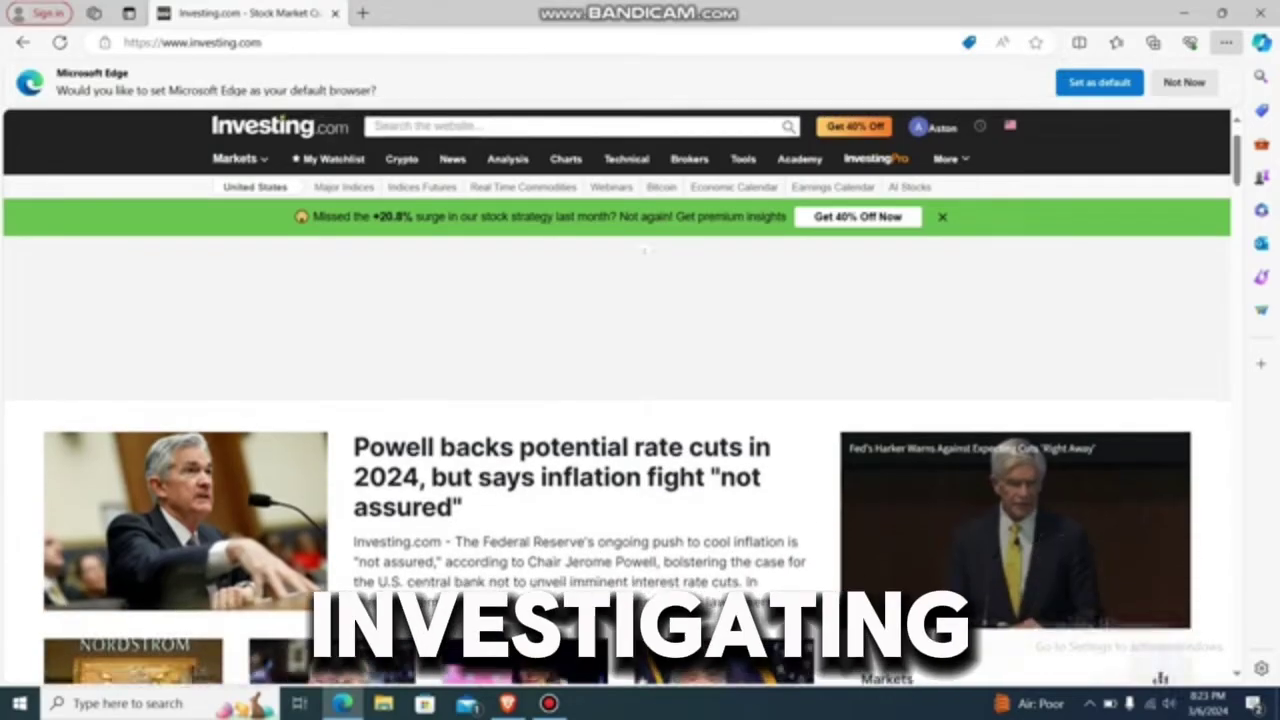
scroll(560, 300, down, 1)
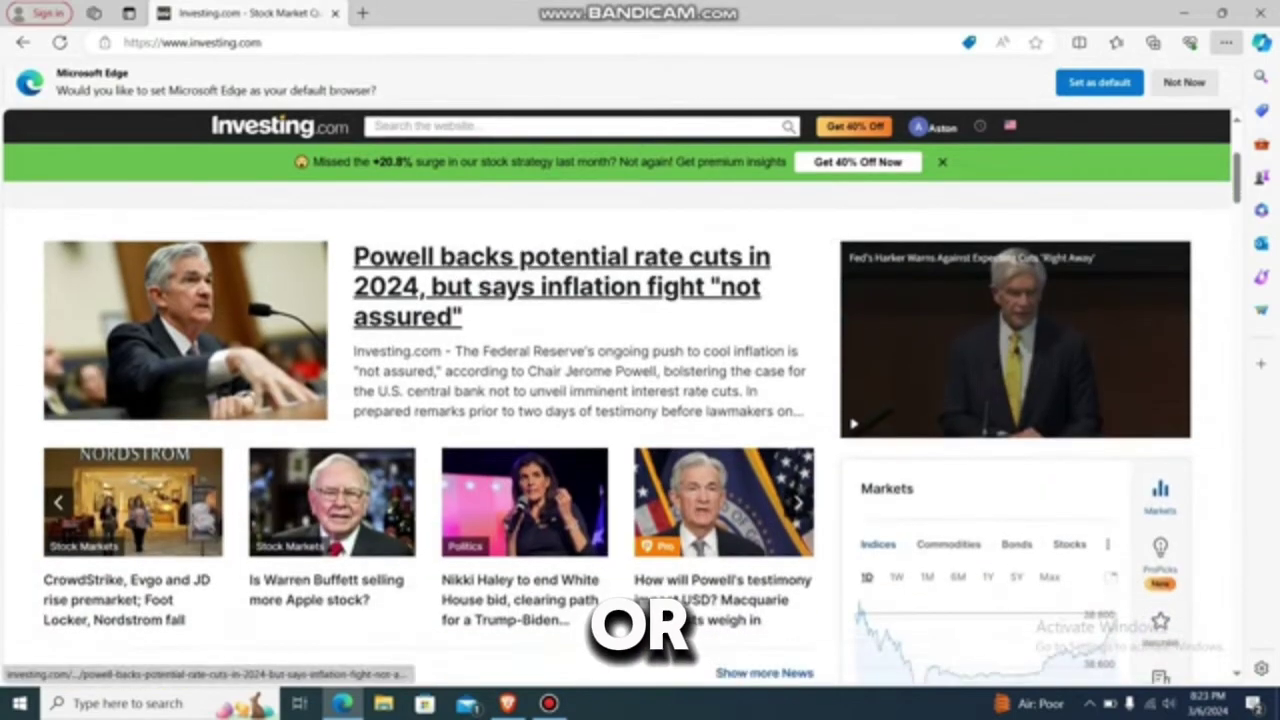
scroll(560, 300, down, 3)
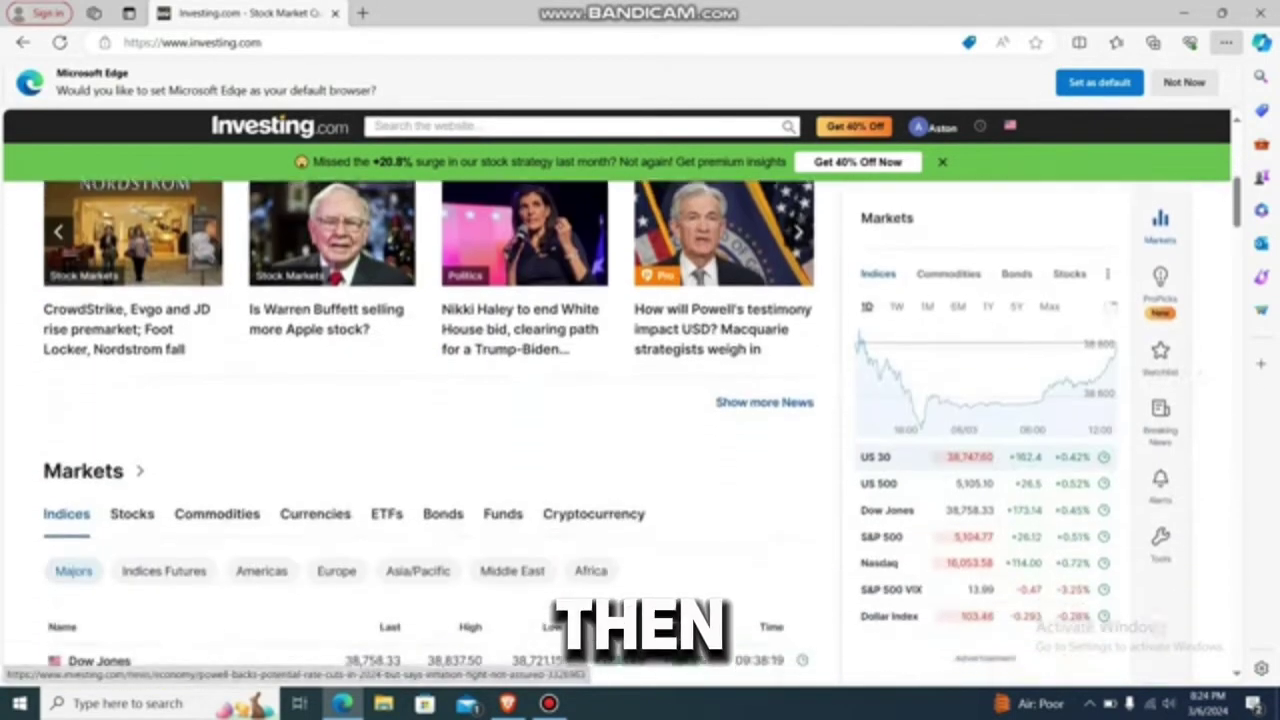
scroll(616, 400, down, 4)
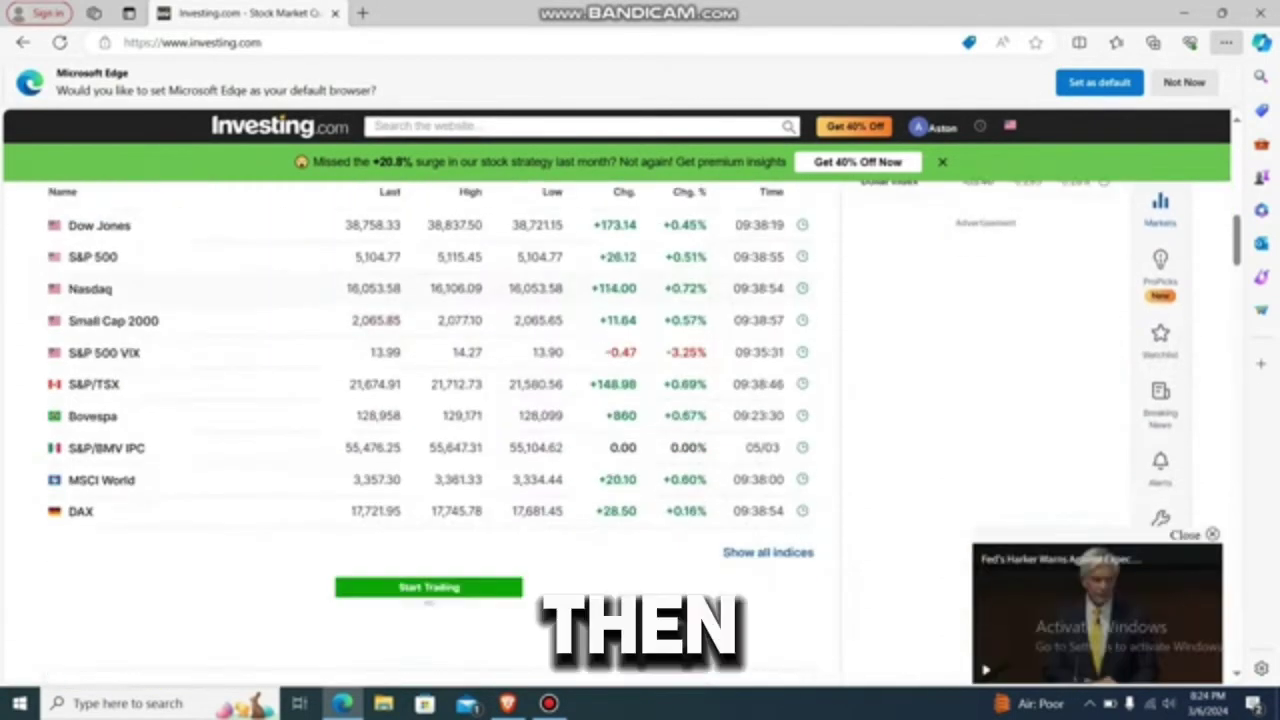
Go to My Watchlist and create a new portfolio of the Watchlist type named "staaa".
scroll(616, 400, up, 10)
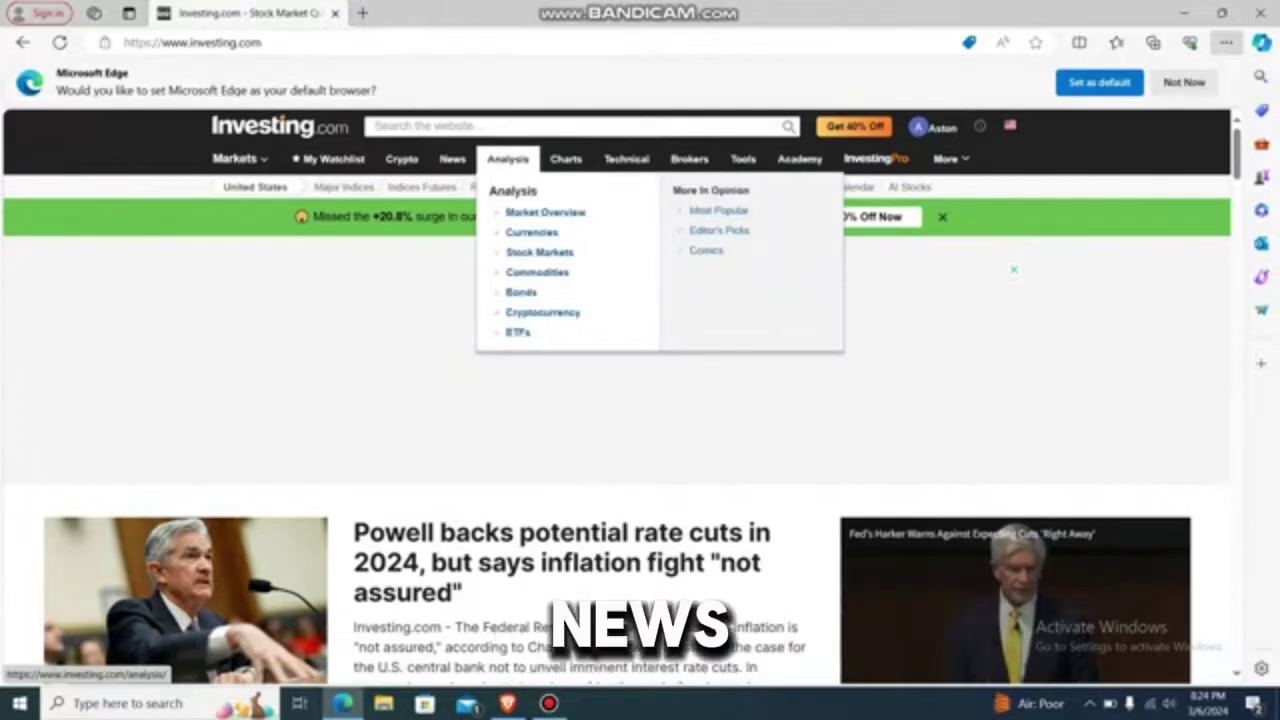
mouse_move(405, 160)
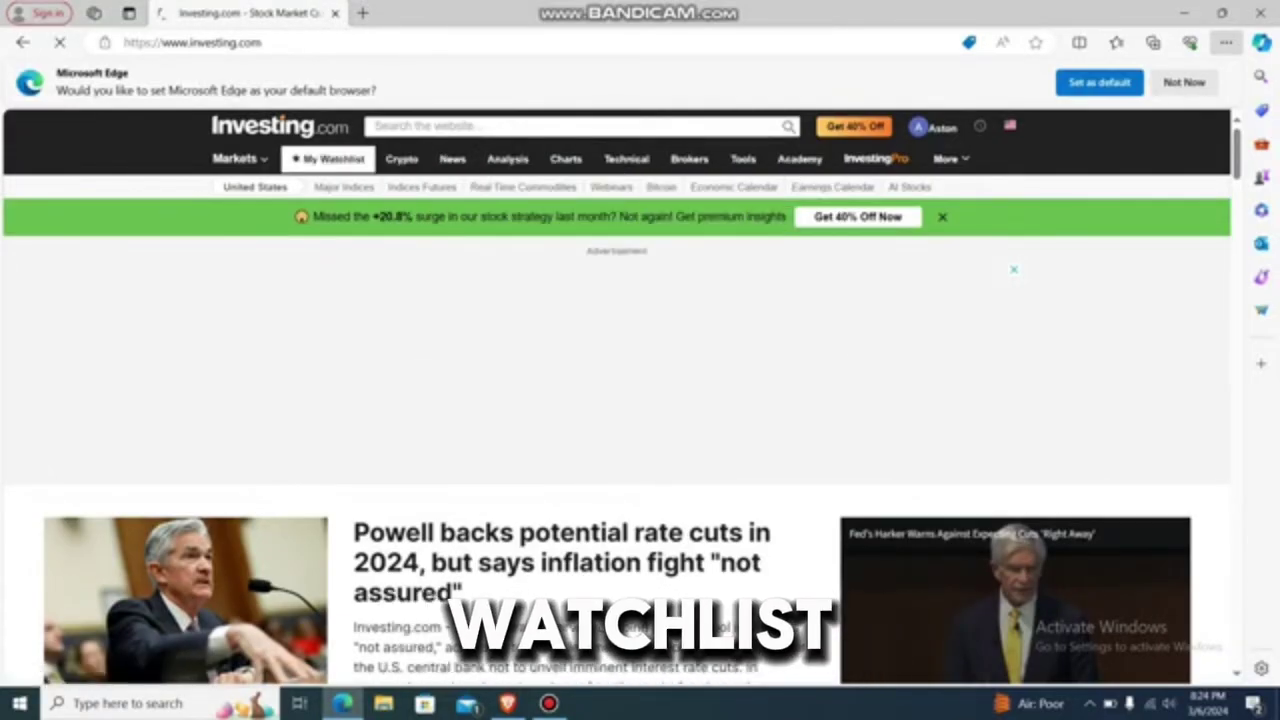
click(330, 158)
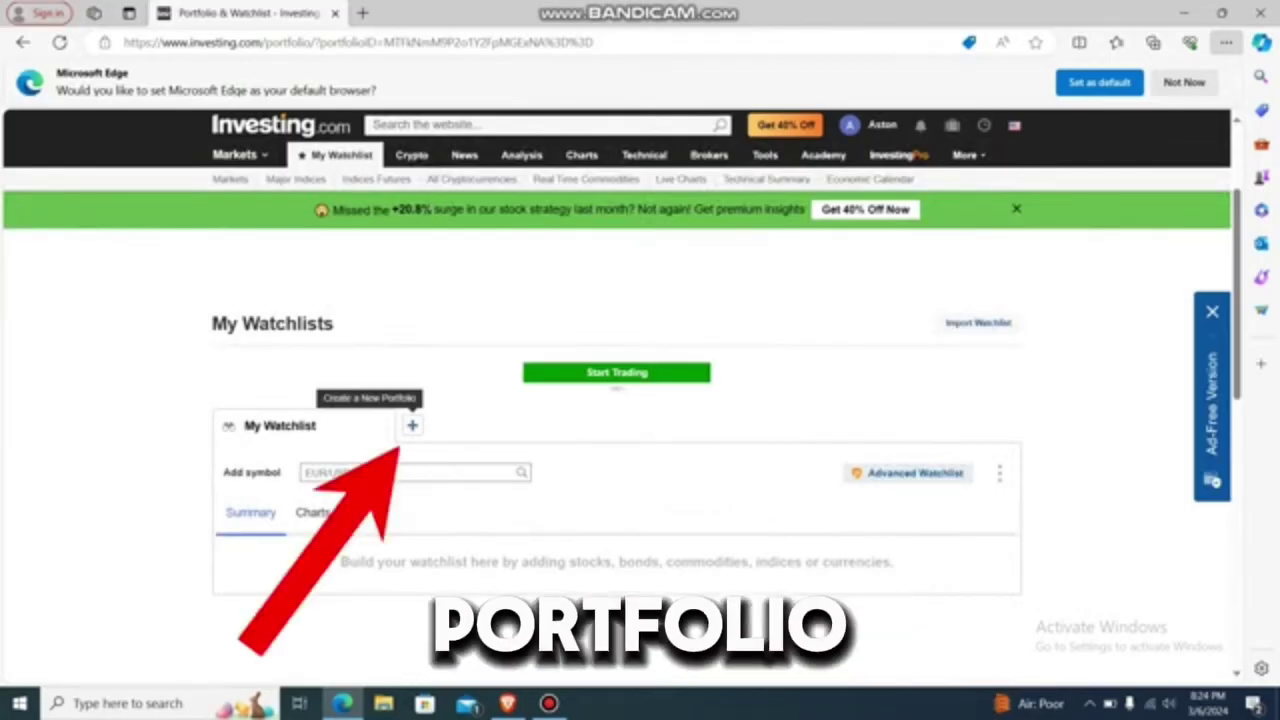
click(412, 425)
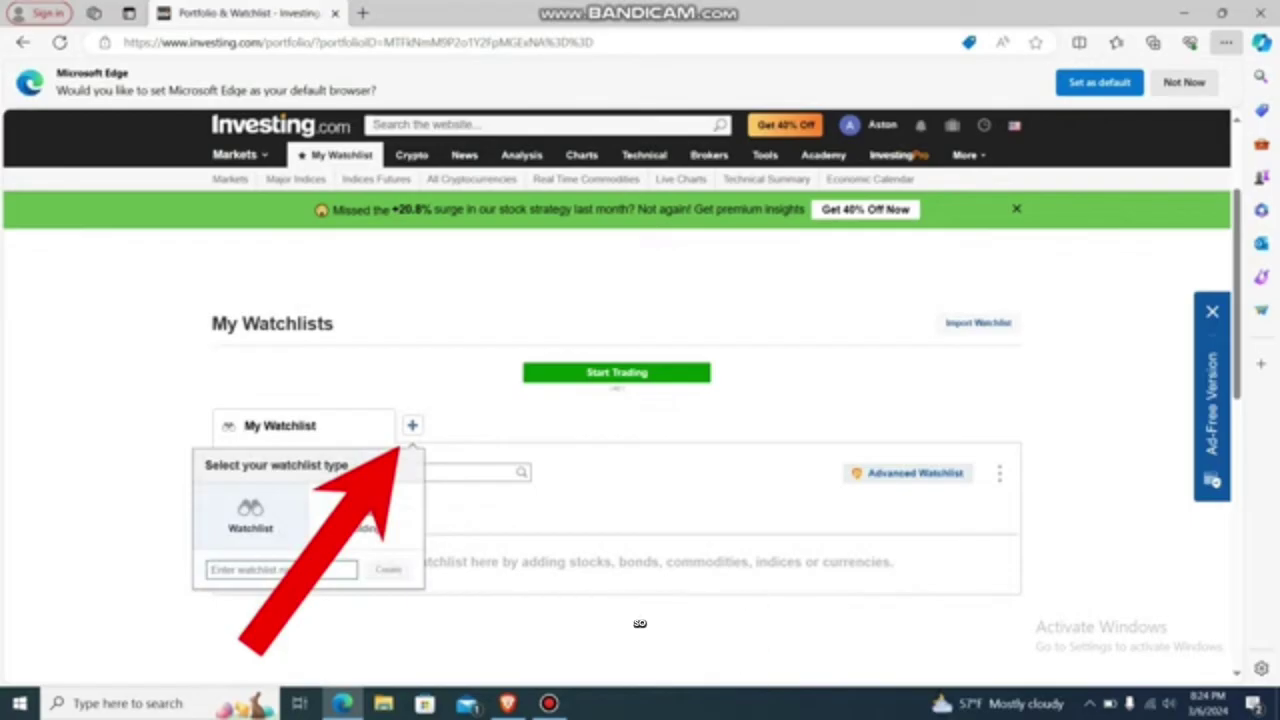
text(slasd)
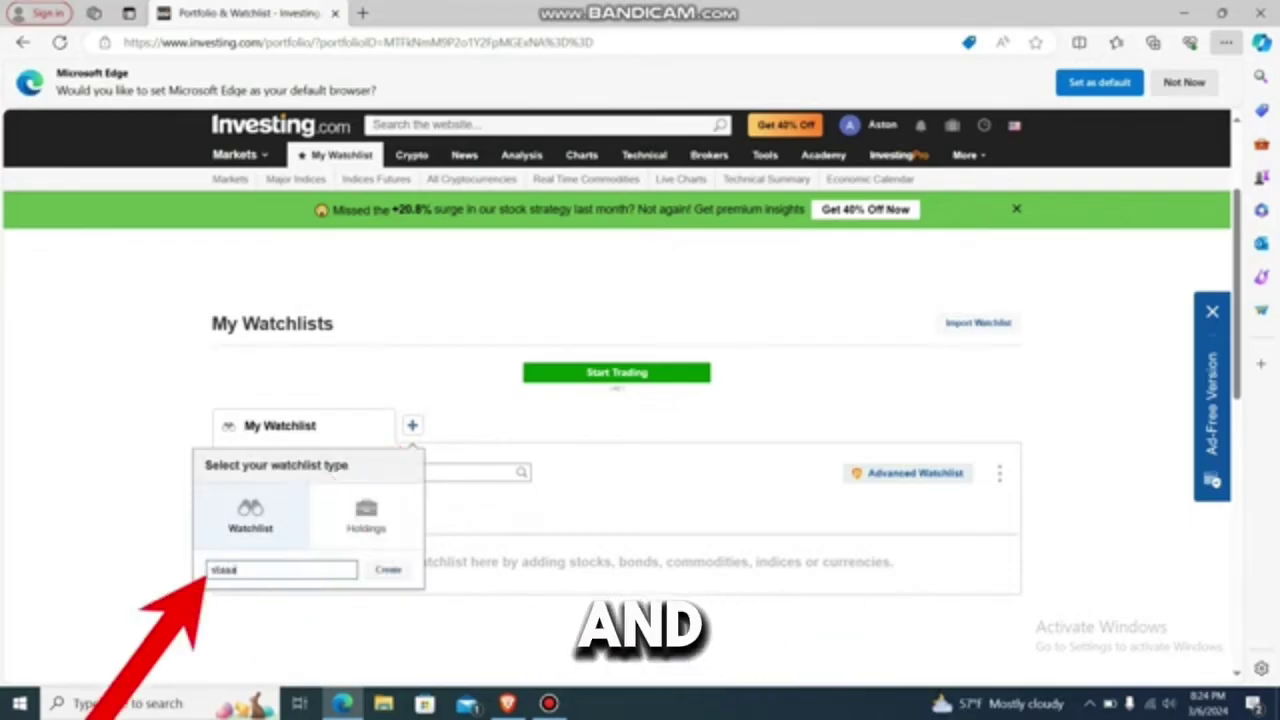
click(388, 569)
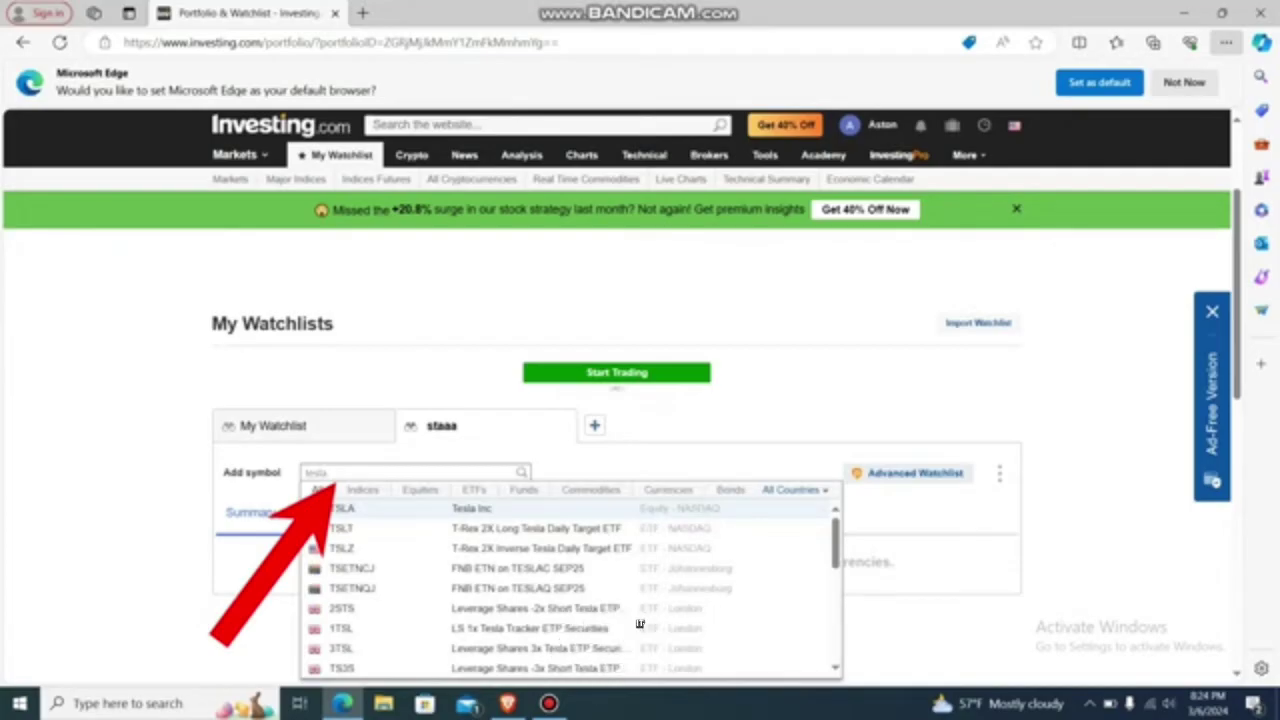
Add Tesla (TSLA), the Bitwise Bitcoin Strategy ETF (BITC) and BTC/USD to the staaa watchlist.
key(Return)
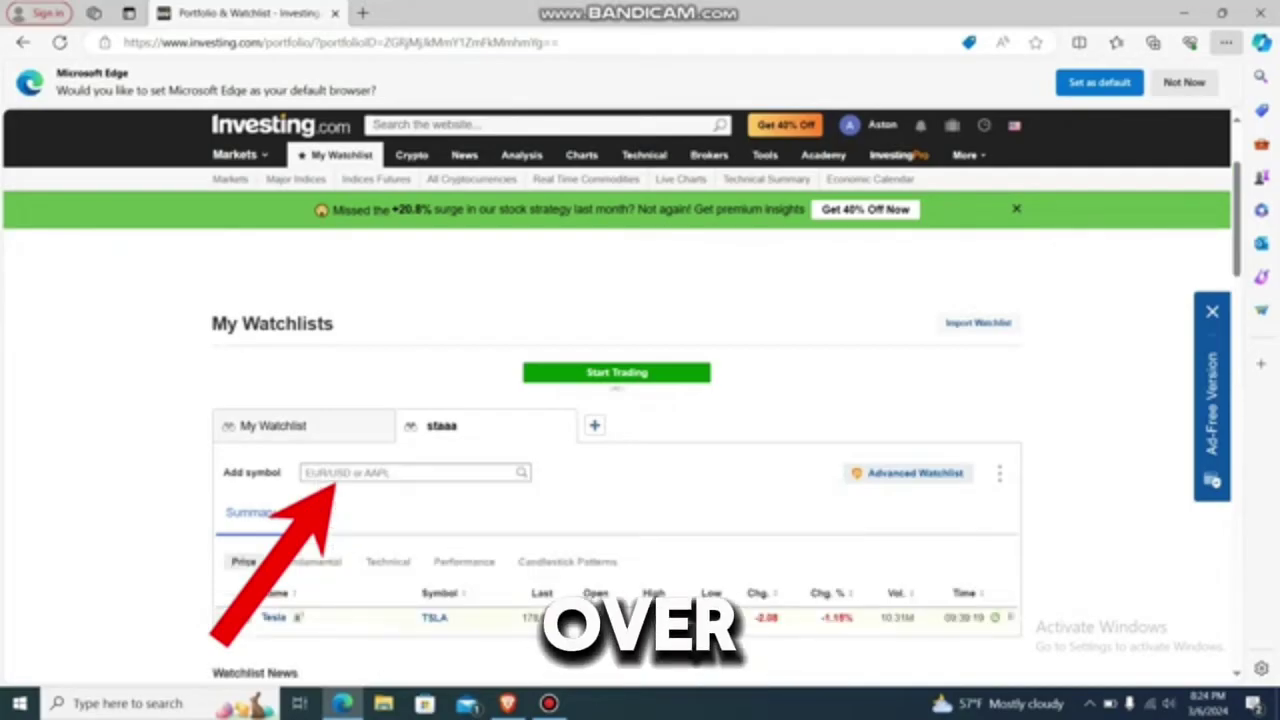
click(306, 472)
text(litc)
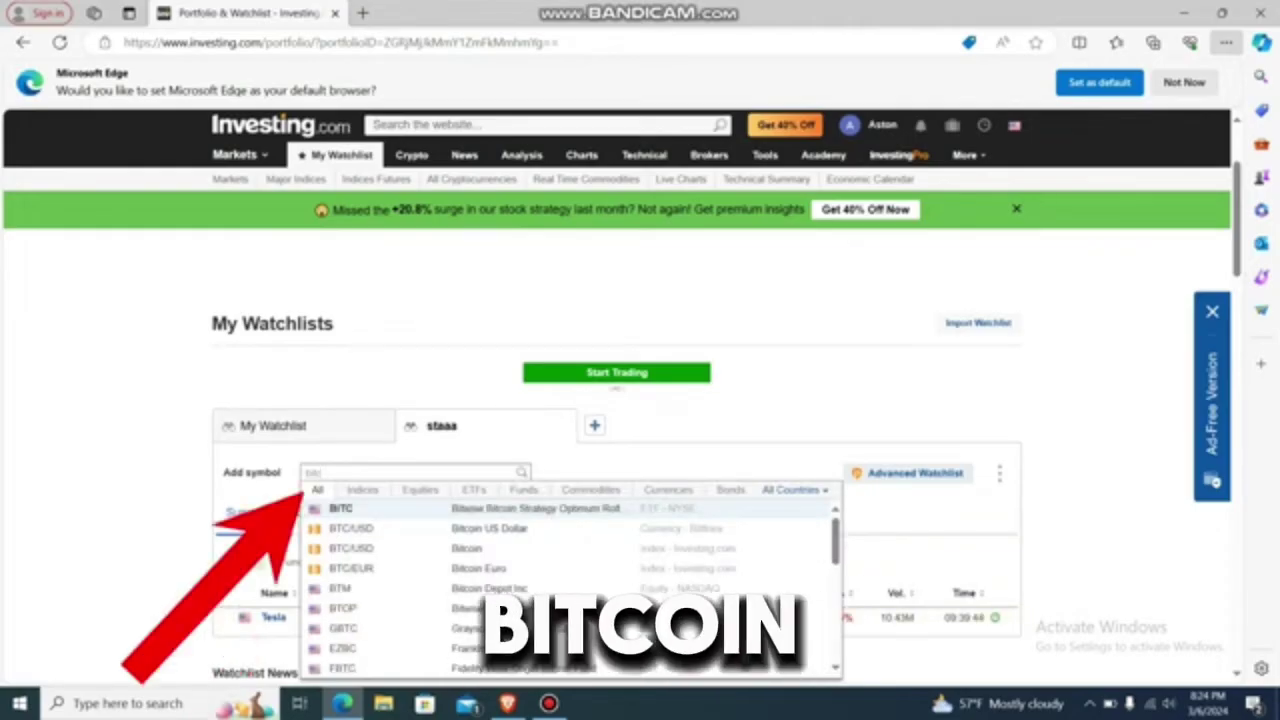
key(Down)
key(Return)
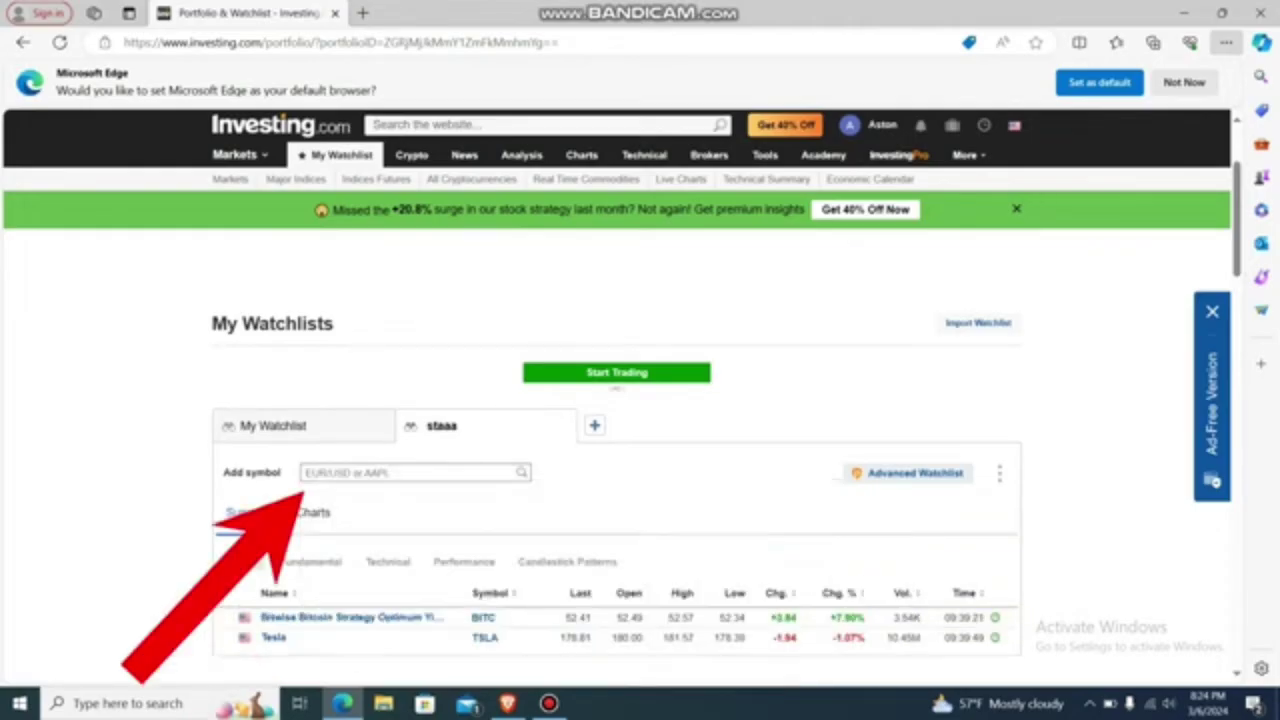
scroll(616, 450, down, 2)
scroll(616, 450, up, 2)
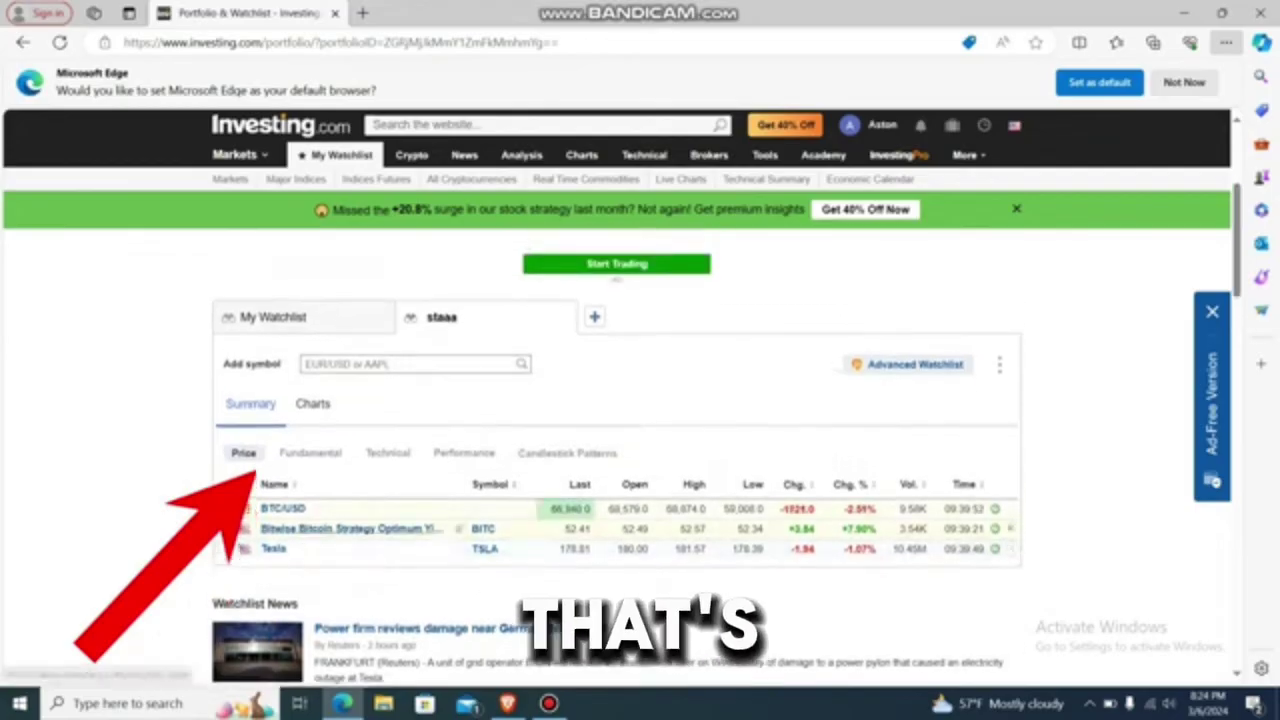